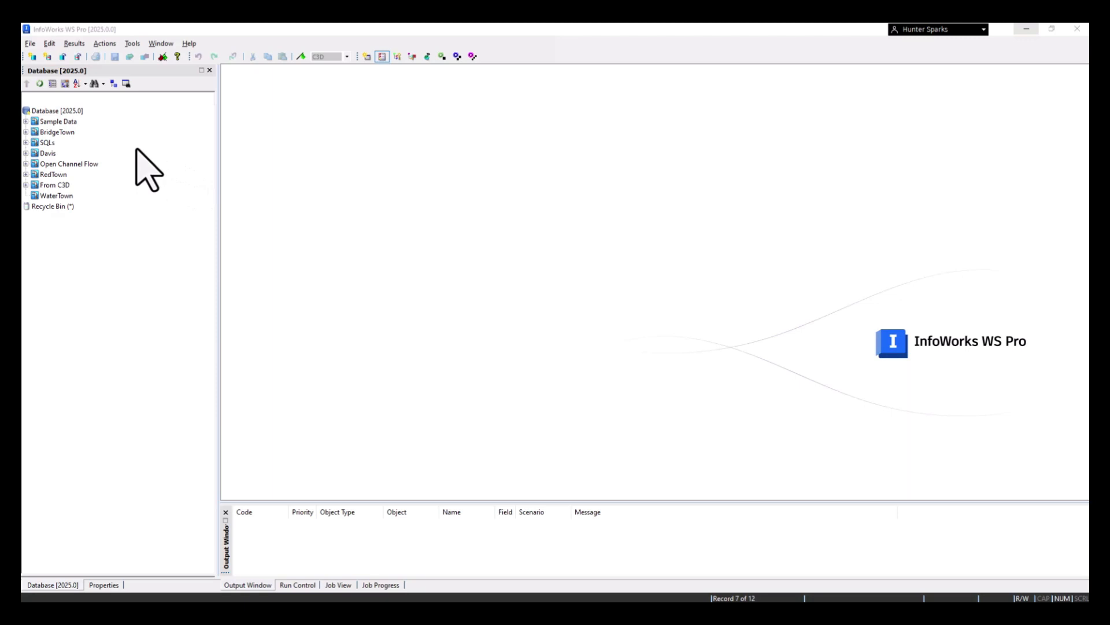
mouse_move(57, 114)
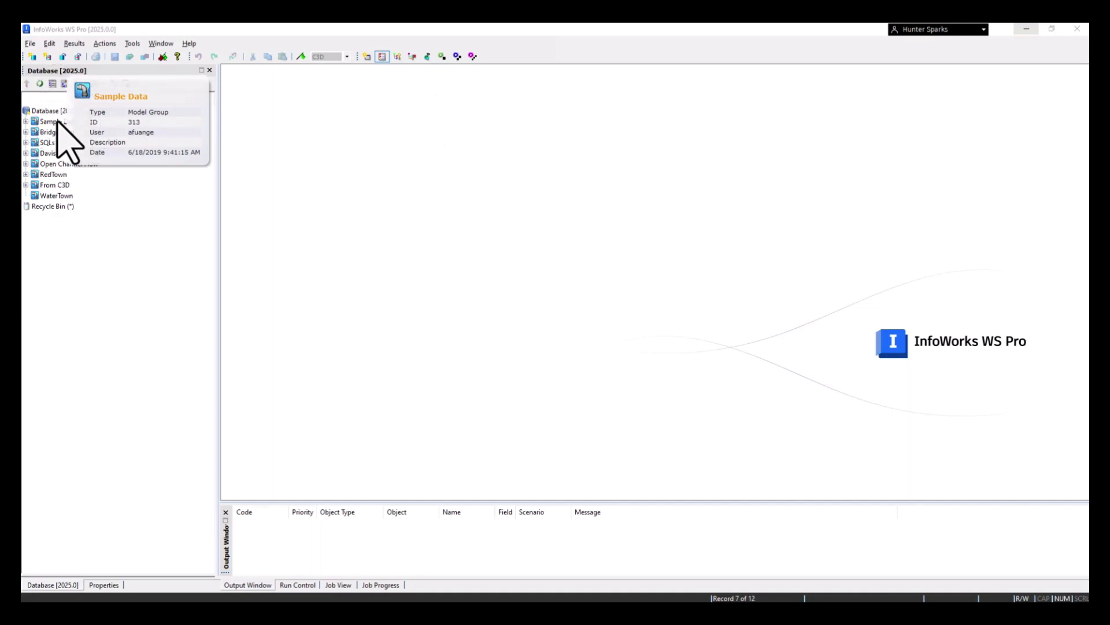
mouse_move(57, 134)
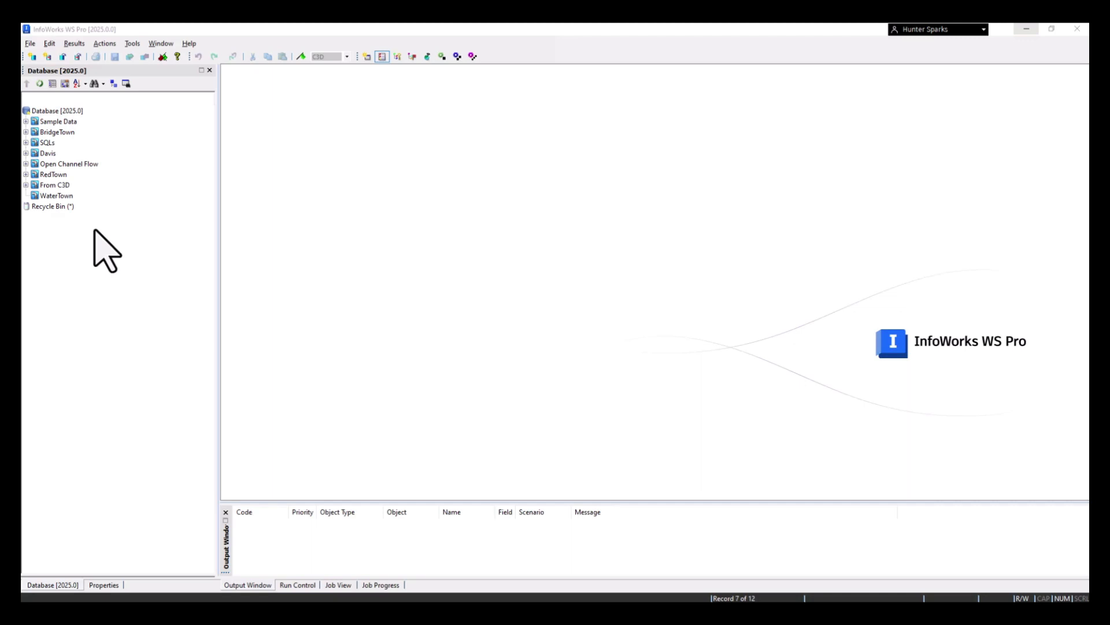
Add a user-defined flag named AS with a light grey display colour and the description "Assumed Data"
click(317, 58)
click(163, 56)
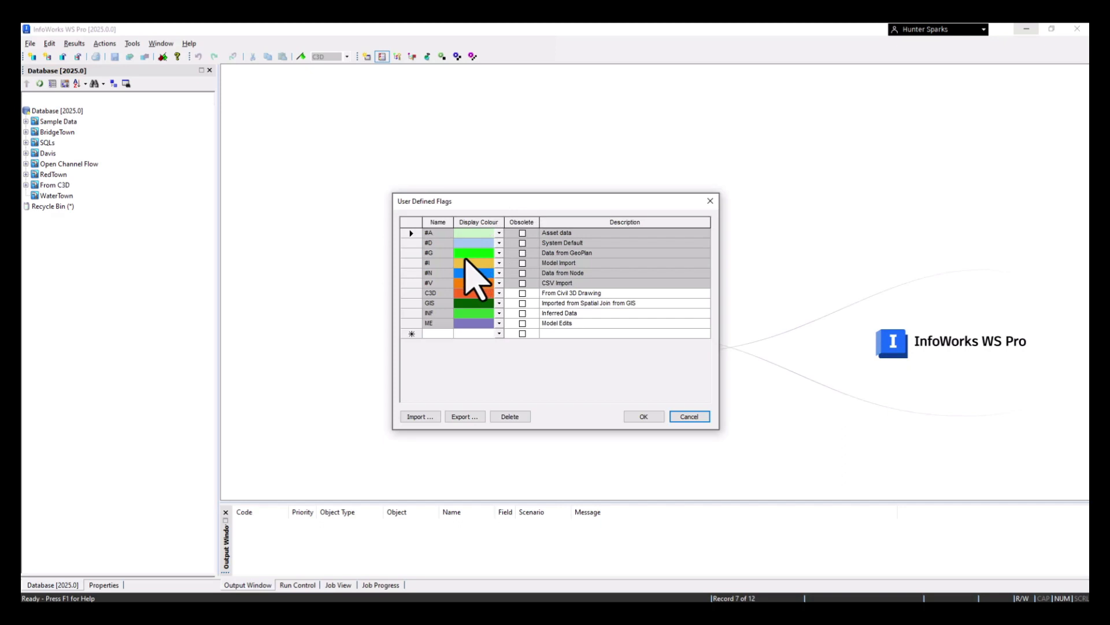
click(438, 293)
text(AS)
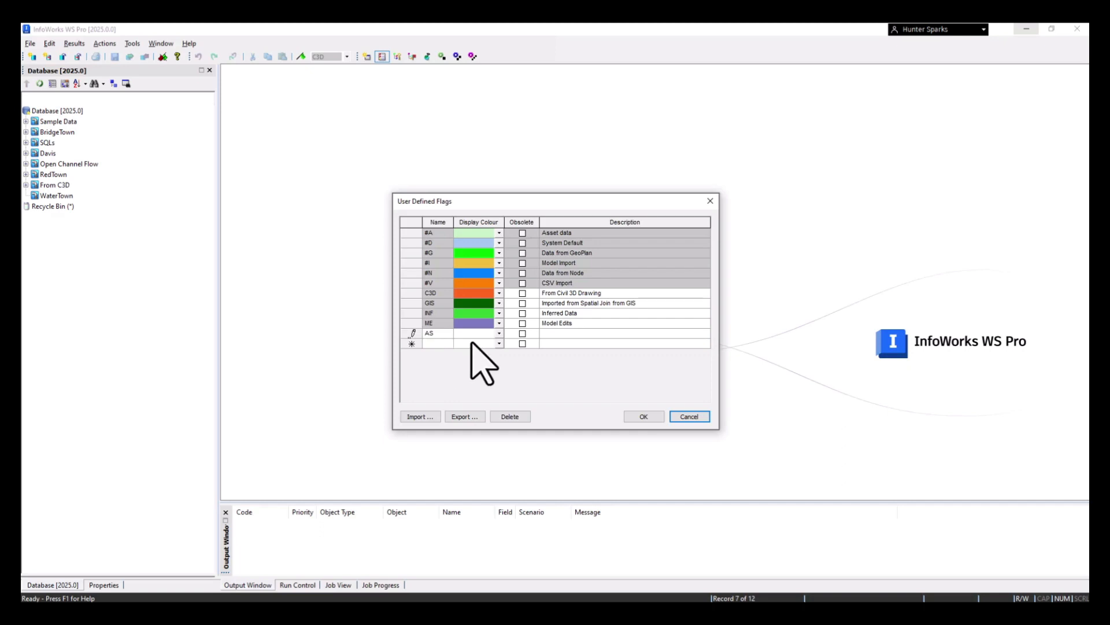
click(499, 333)
click(496, 396)
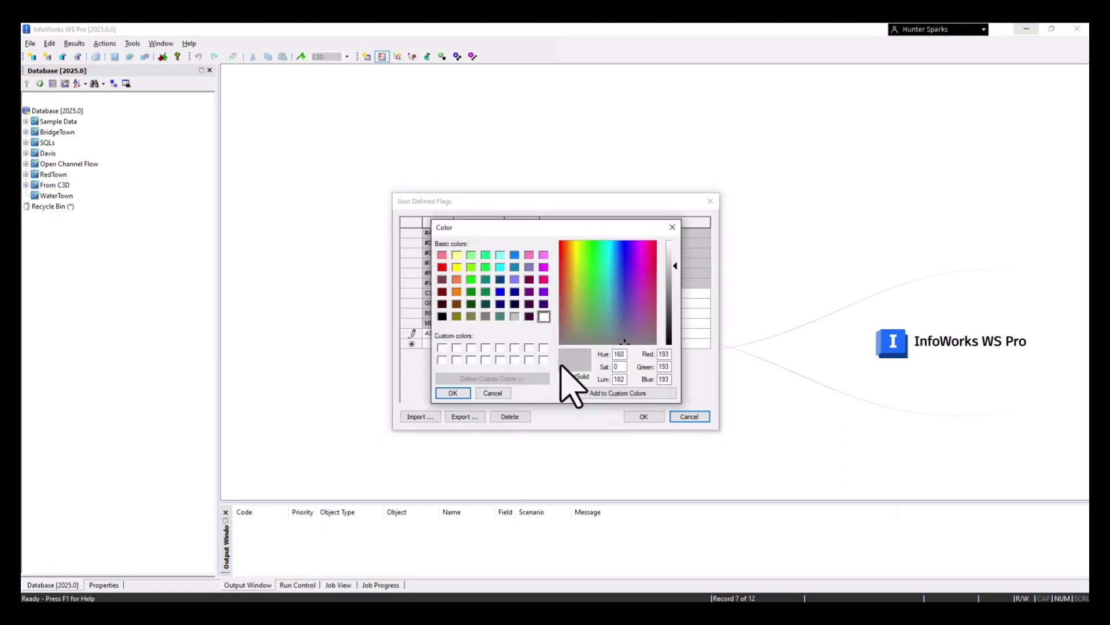
click(675, 258)
click(453, 393)
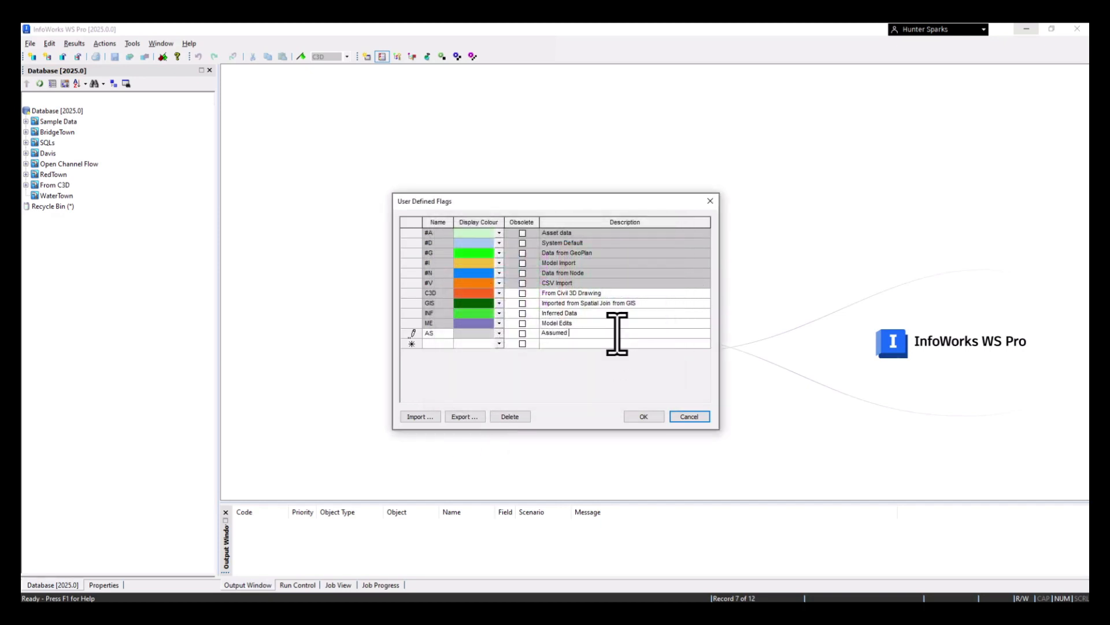
Add a flag named HS with a light pink-red display colour and a description marking the modeller's edits, and save the flag list
click(435, 345)
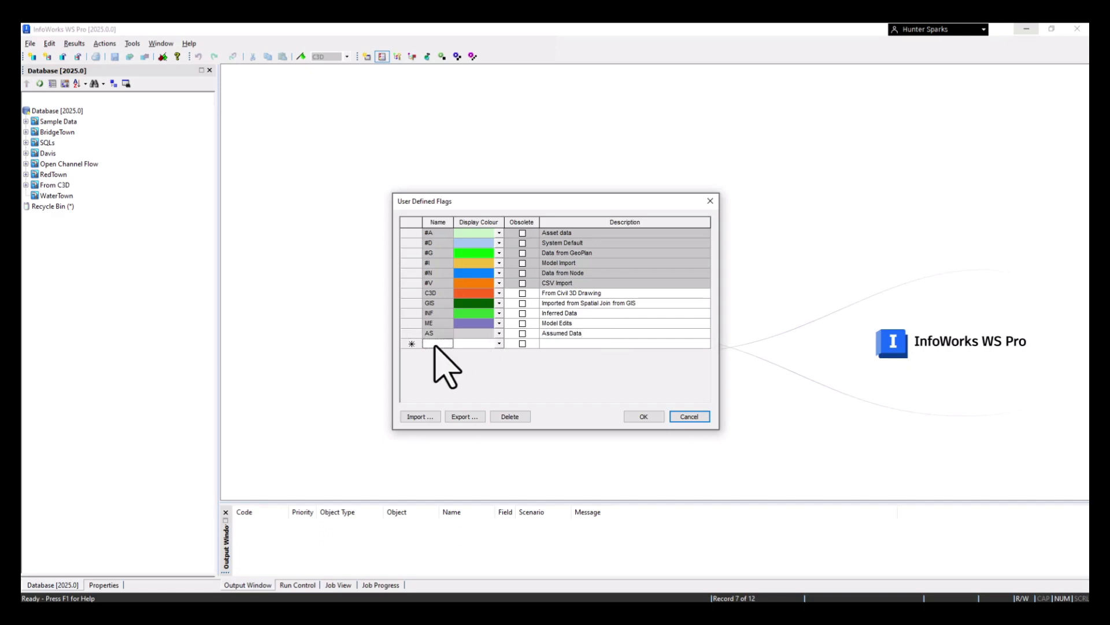
text(HS)
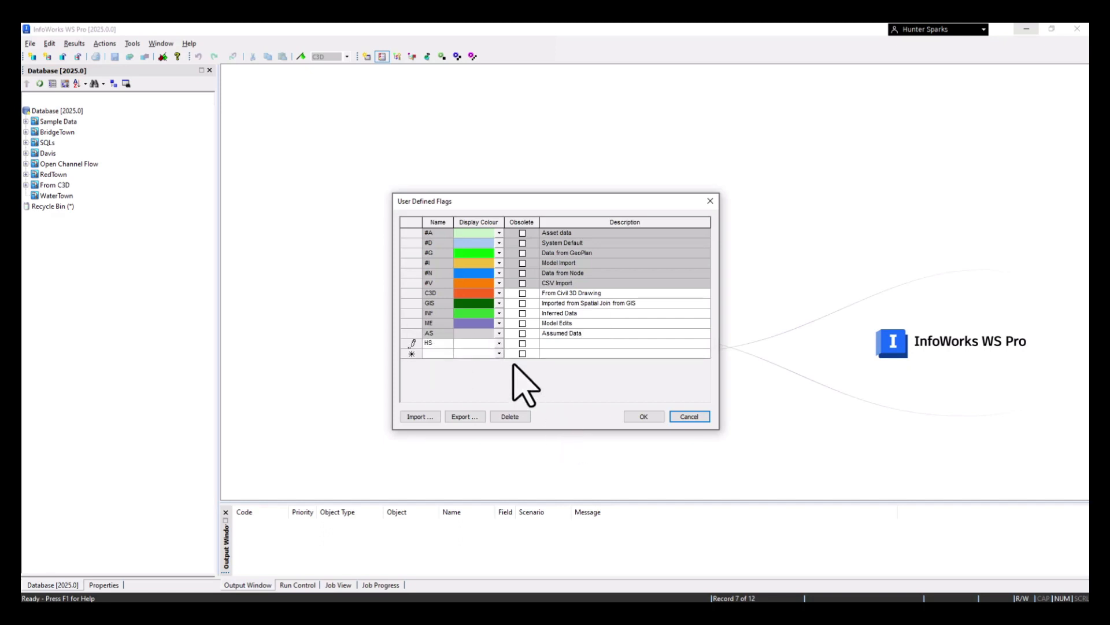
click(499, 343)
click(473, 391)
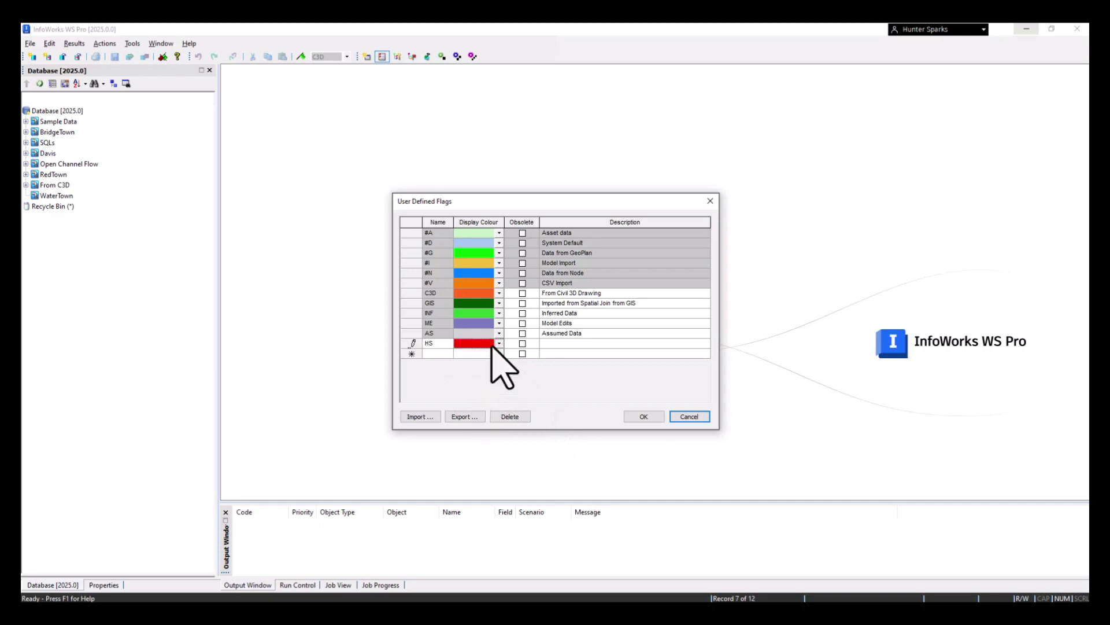
click(500, 345)
click(481, 403)
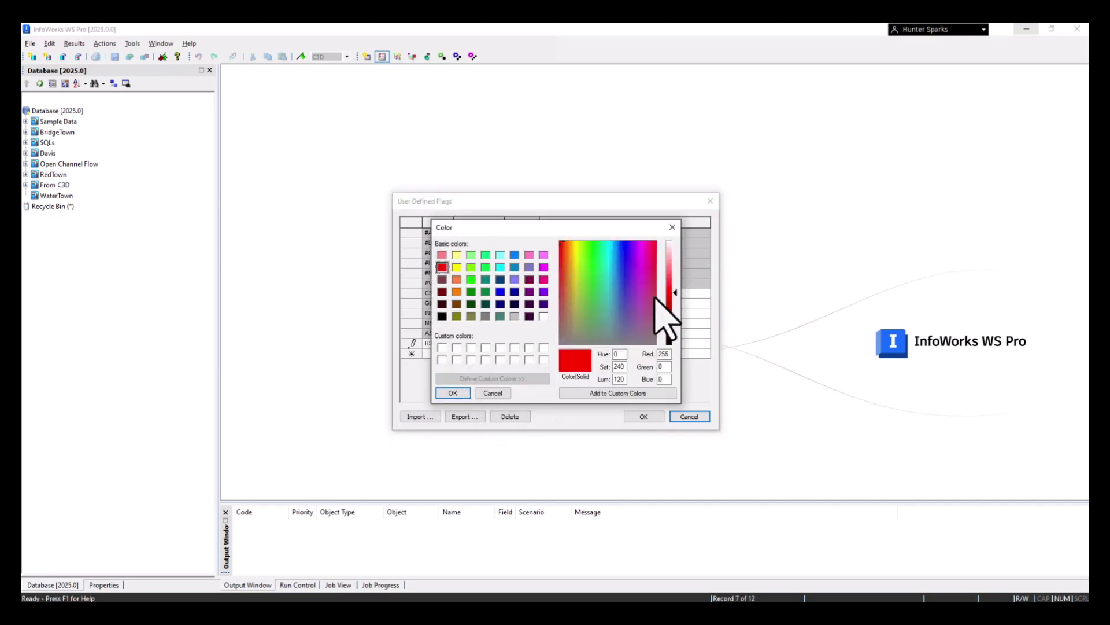
drag(673, 296, 673, 264)
click(457, 395)
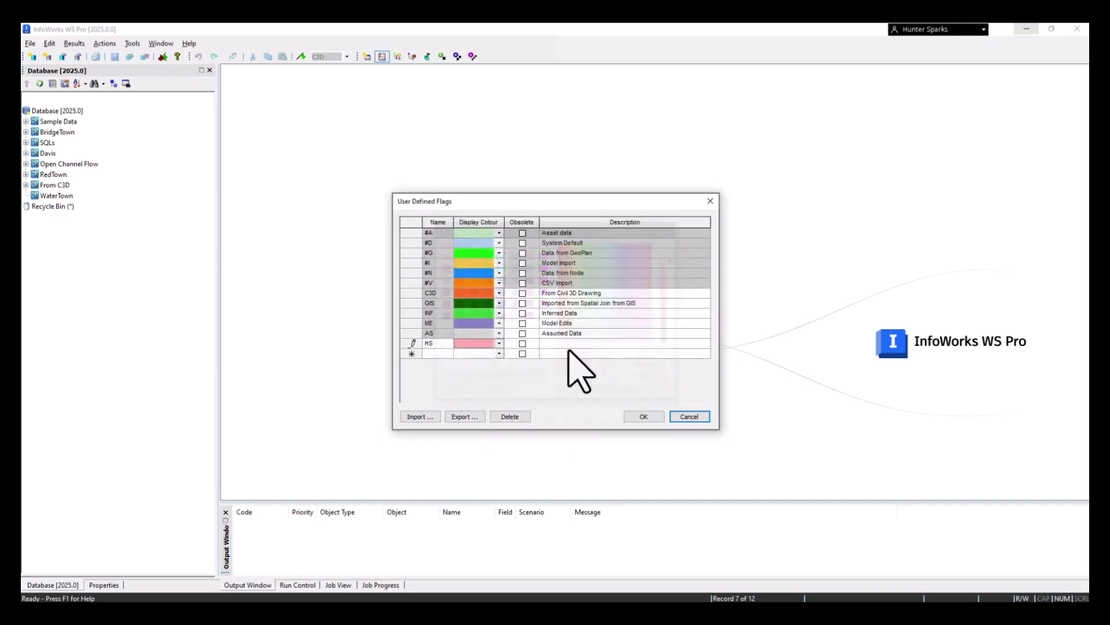
click(584, 343)
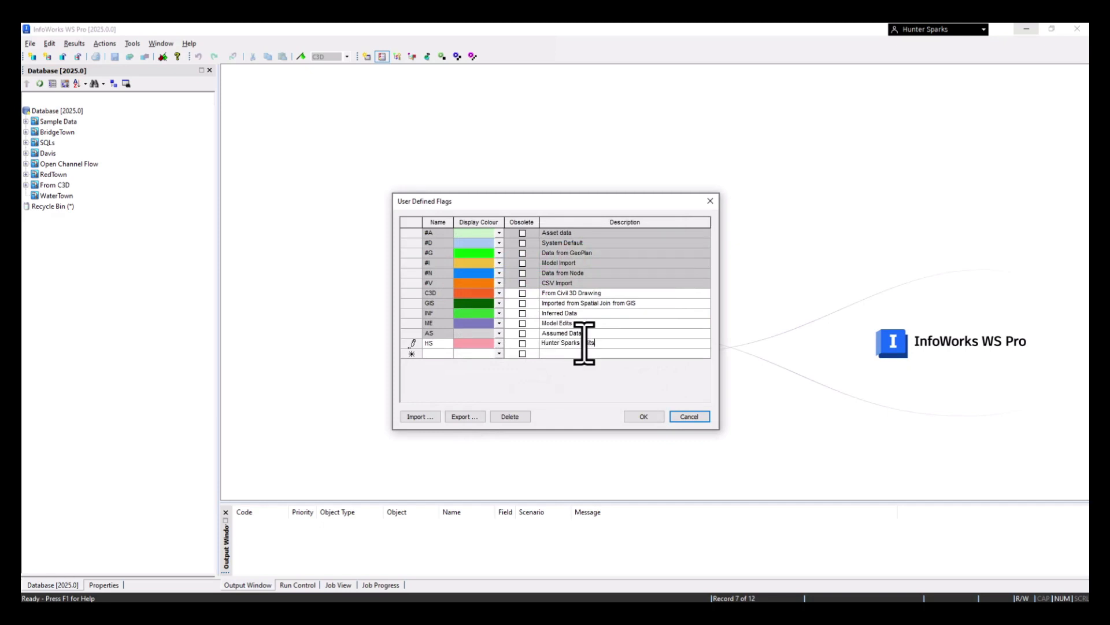
click(649, 420)
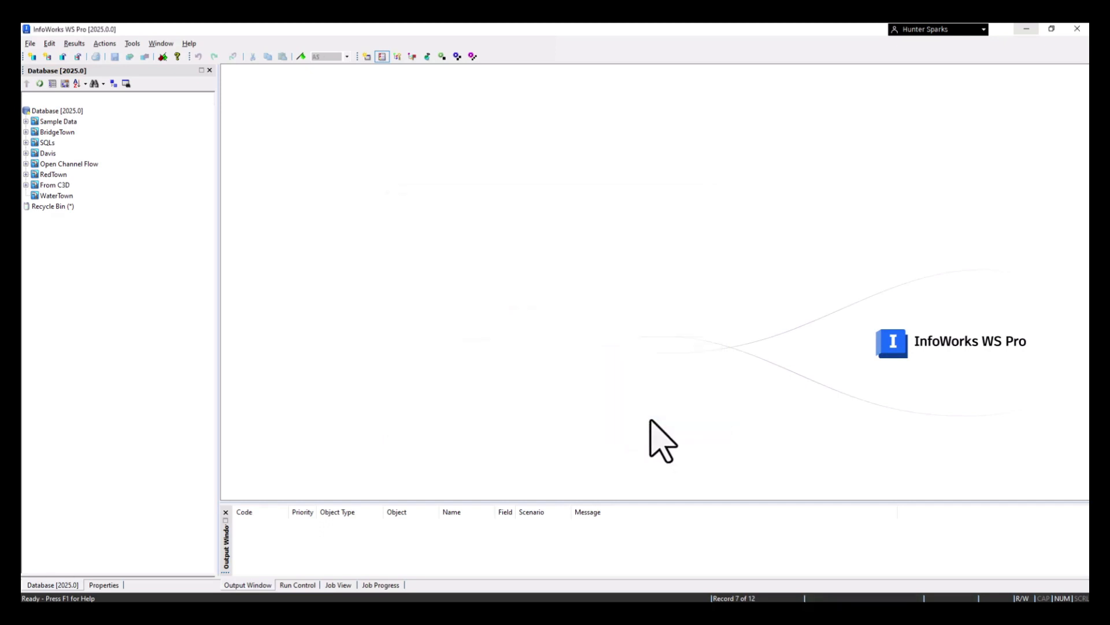
Create a model group named "Civil3D Build Water Drop" at the root of the database
right_click(63, 111)
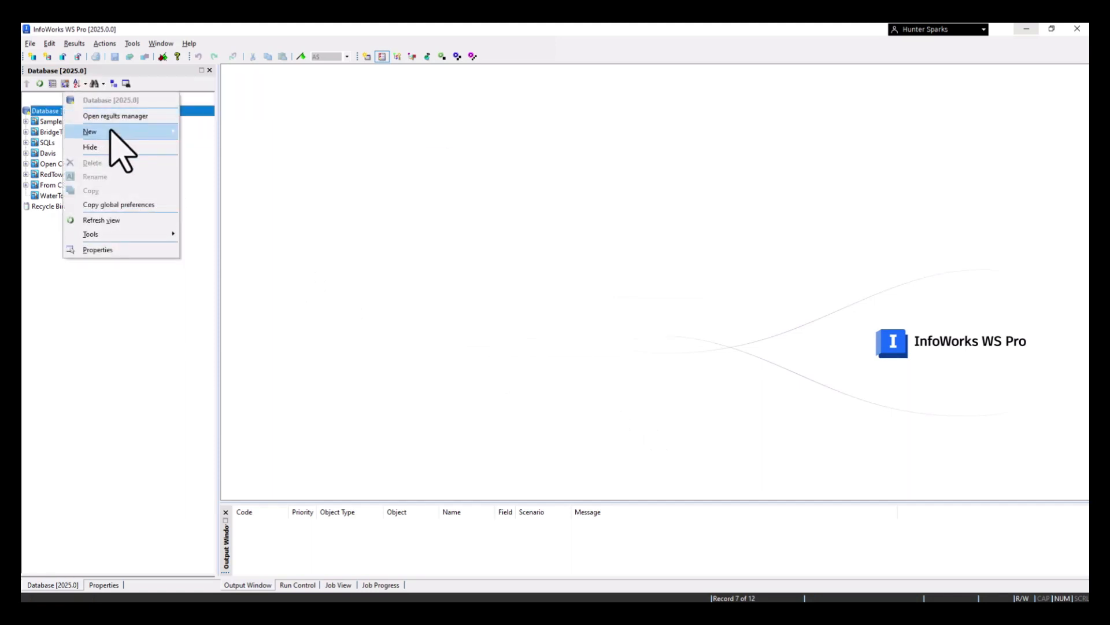
mouse_move(115, 131)
click(198, 132)
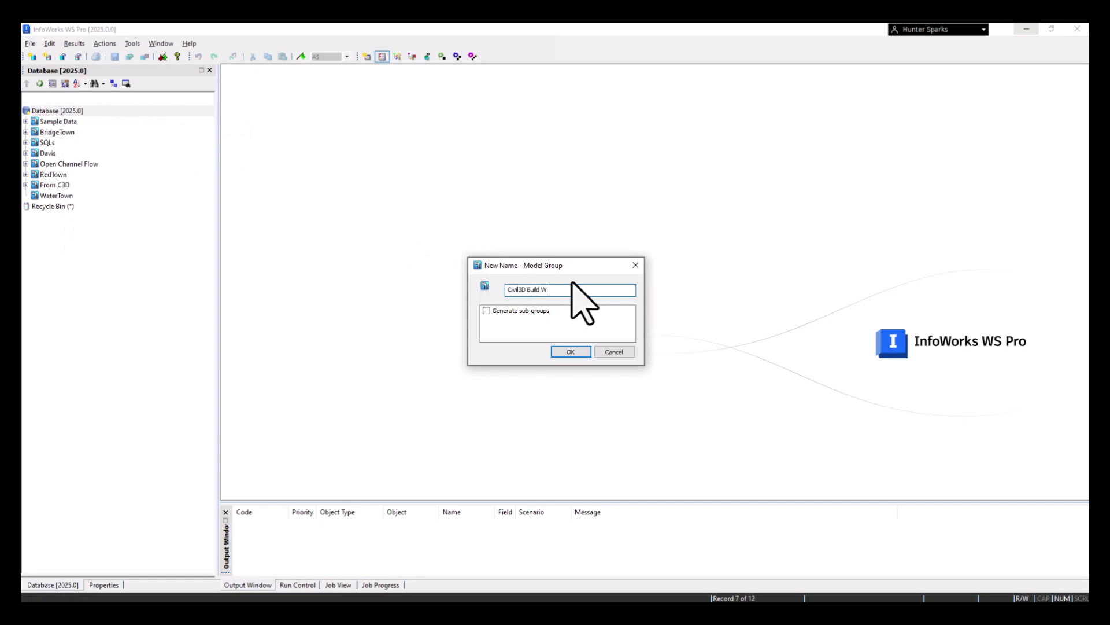
key(Return)
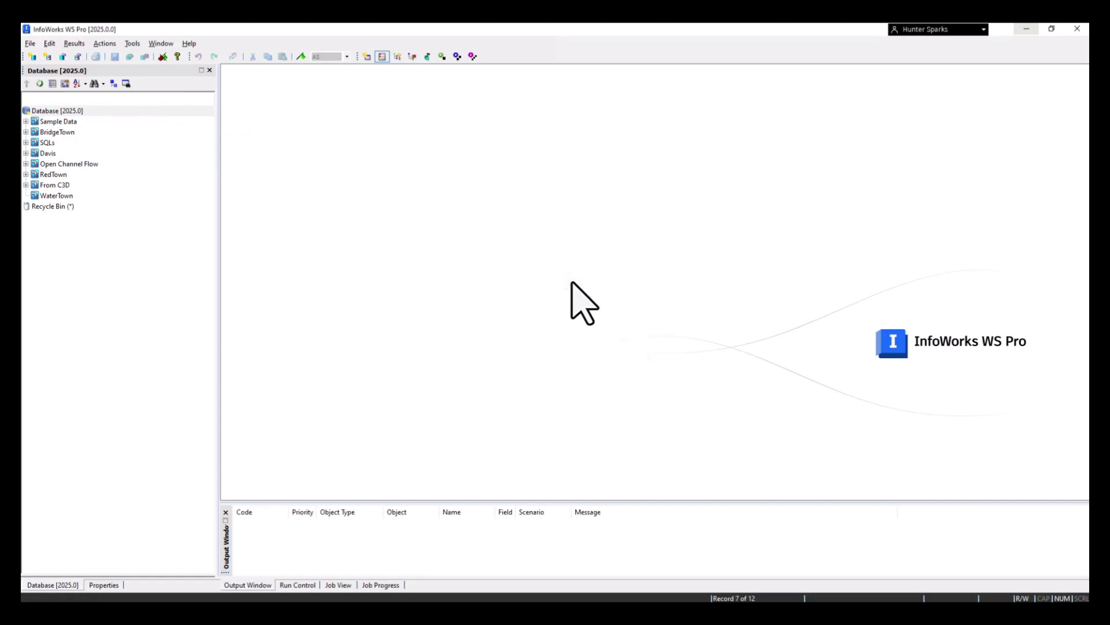
Create a network named "Example Network" in the Civil3D Build Water Drop group and open it in a maximized window
right_click(101, 205)
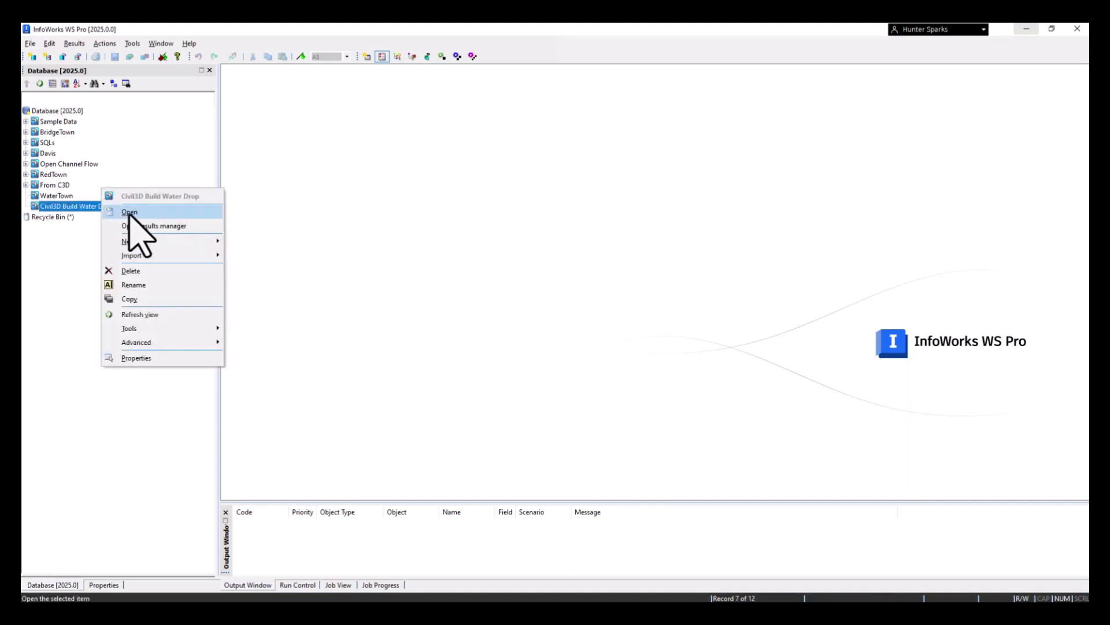
mouse_move(139, 241)
click(249, 239)
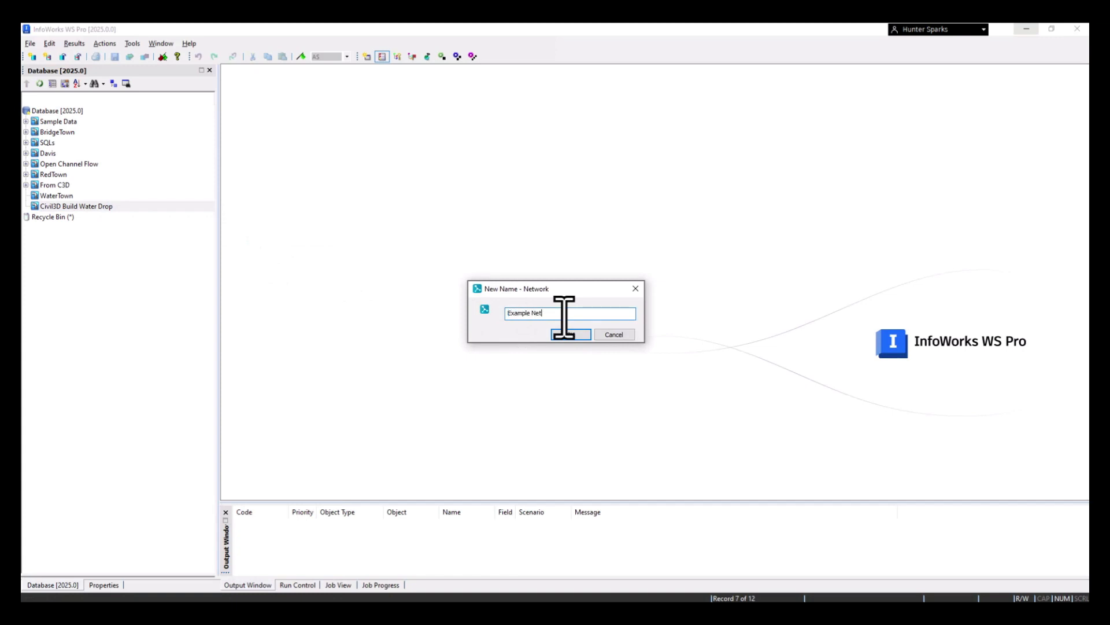
key(Return)
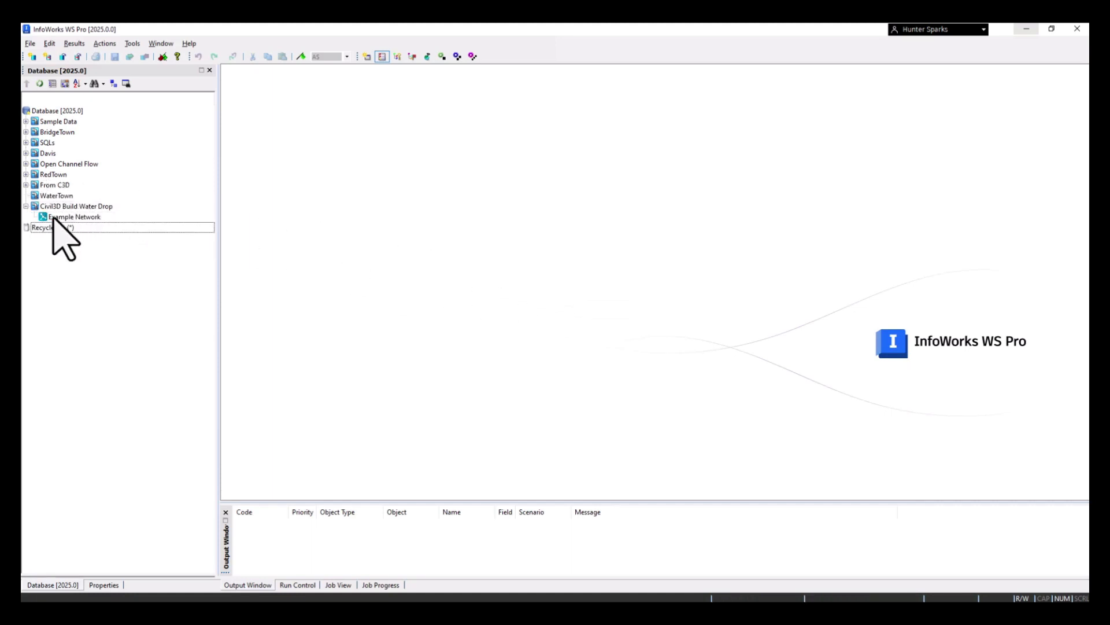
double_click(52, 218)
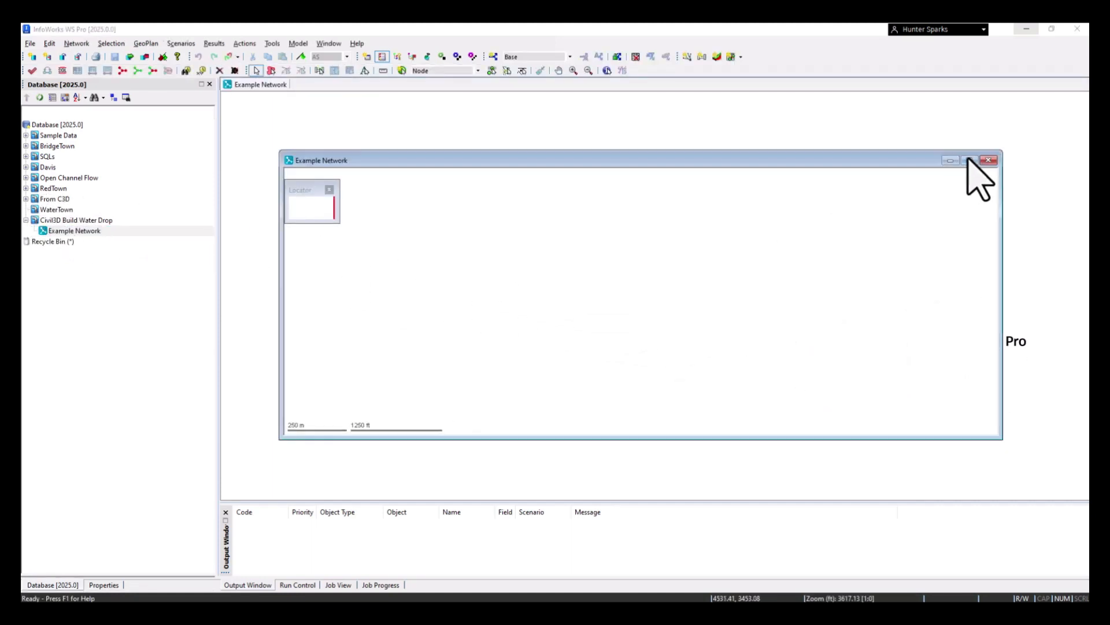
click(969, 159)
Set the network's coordinate system to Colorado 0502, Central Zone (1983, US Survey feet) [EPSG 2232]
click(158, 44)
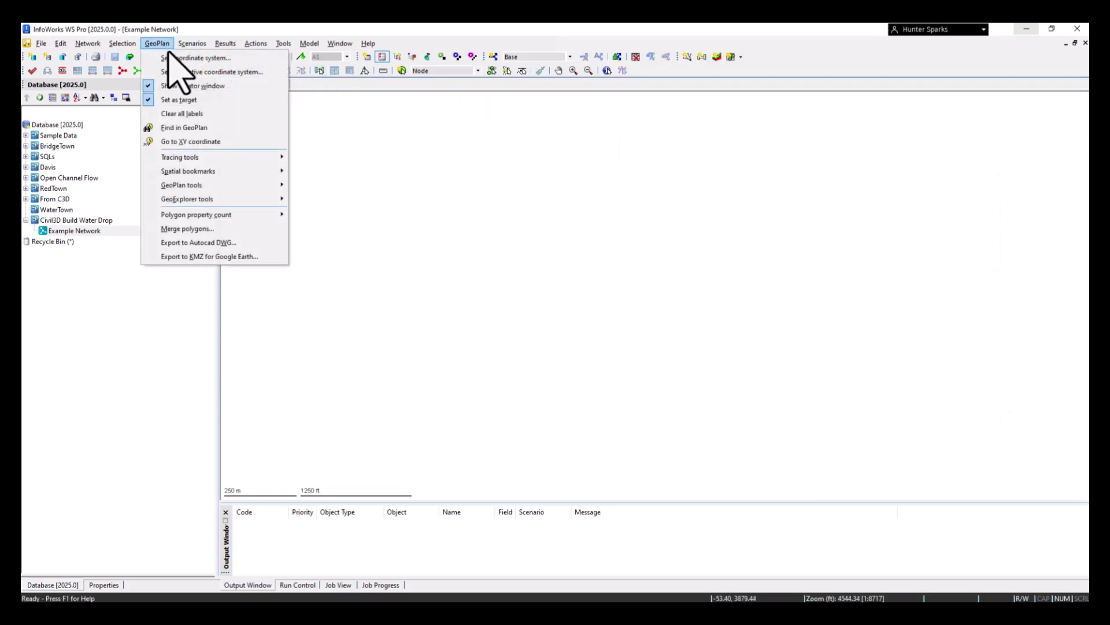
click(177, 57)
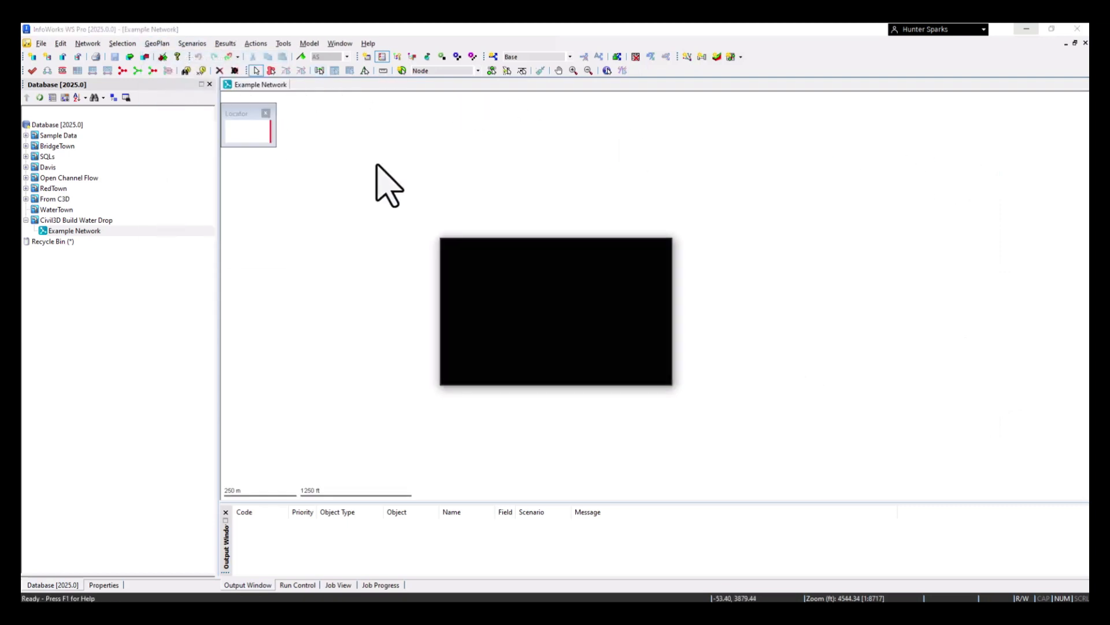
click(647, 283)
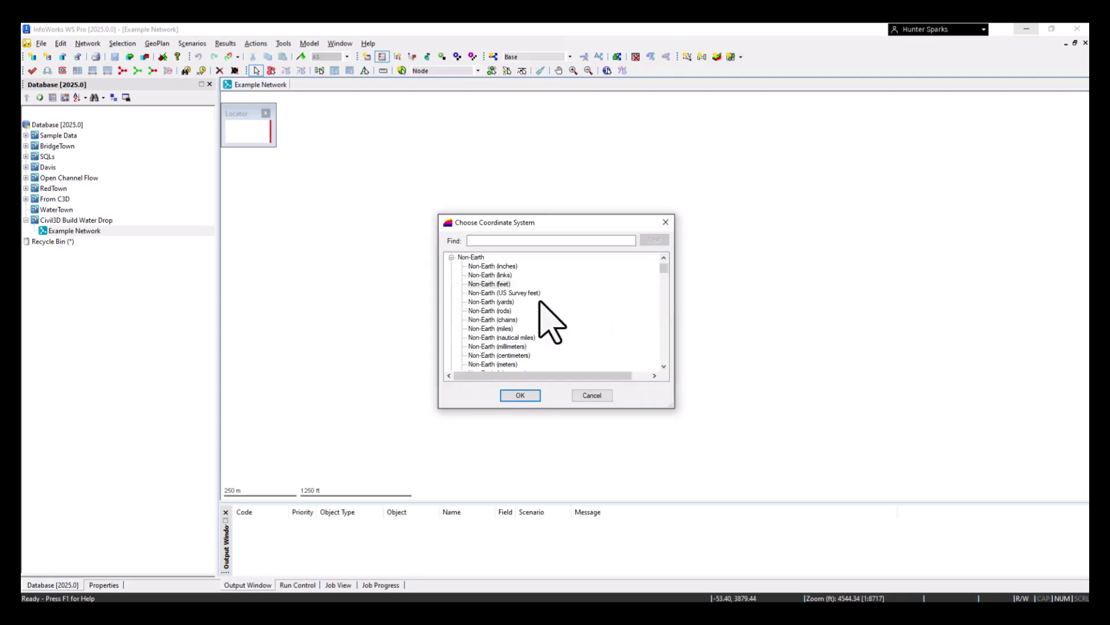
click(451, 257)
scroll(492, 284, down, 10)
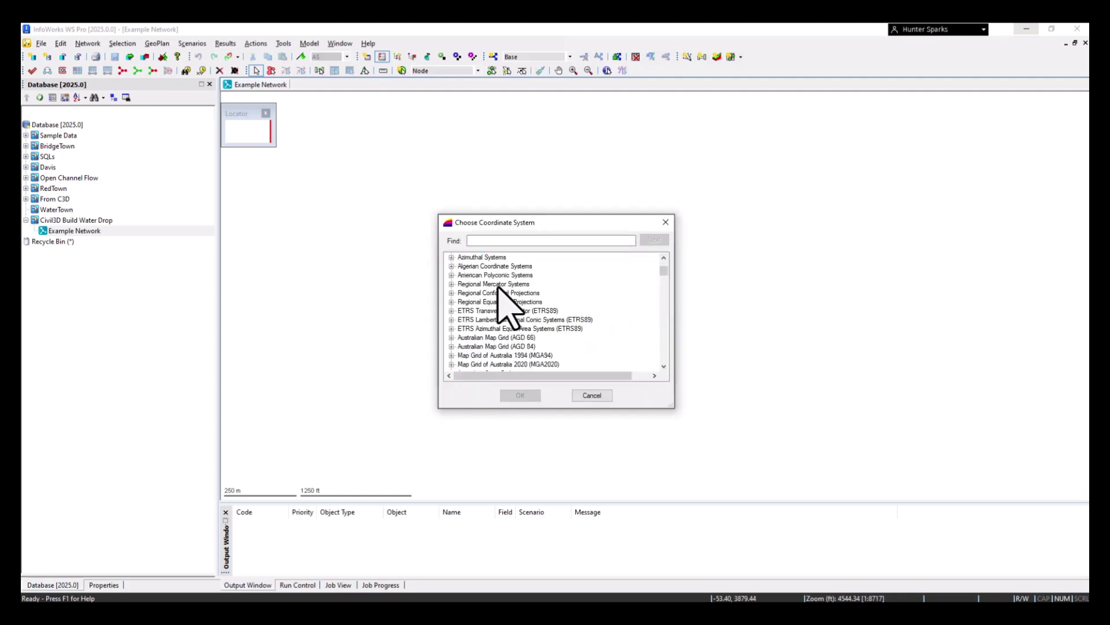
scroll(499, 295, down, 20)
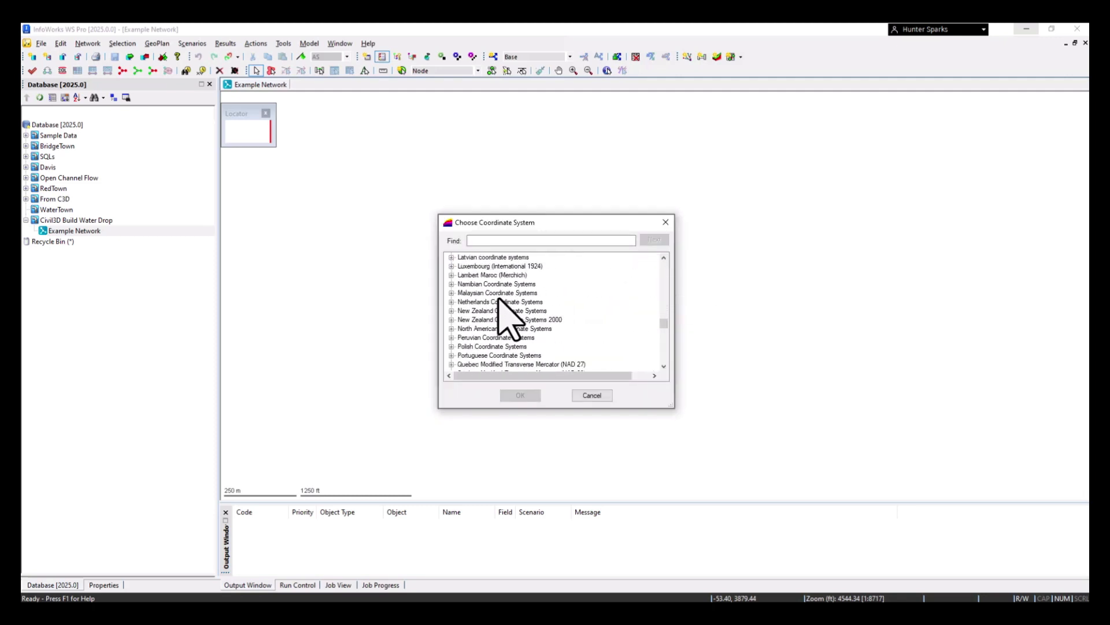
scroll(501, 309, down, 8)
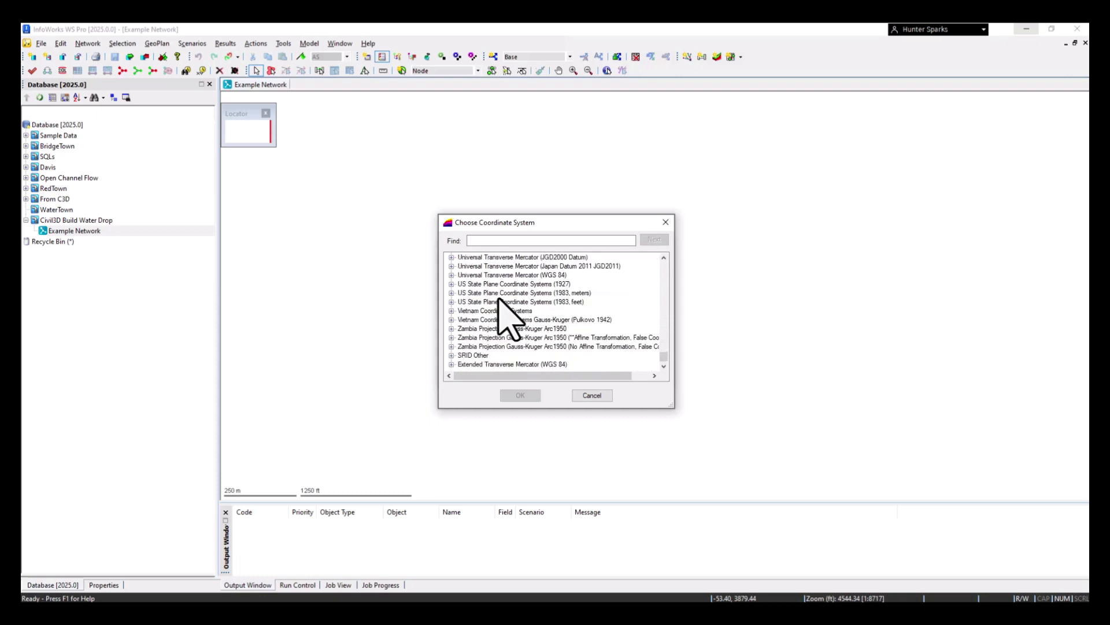
click(451, 301)
scroll(492, 321, down, 6)
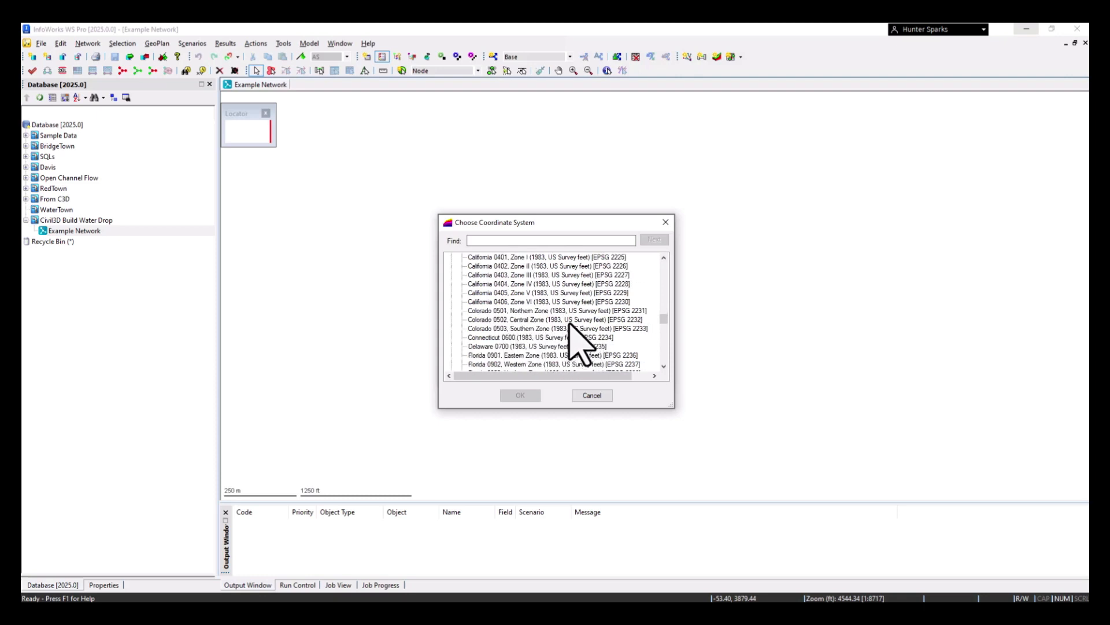
click(570, 319)
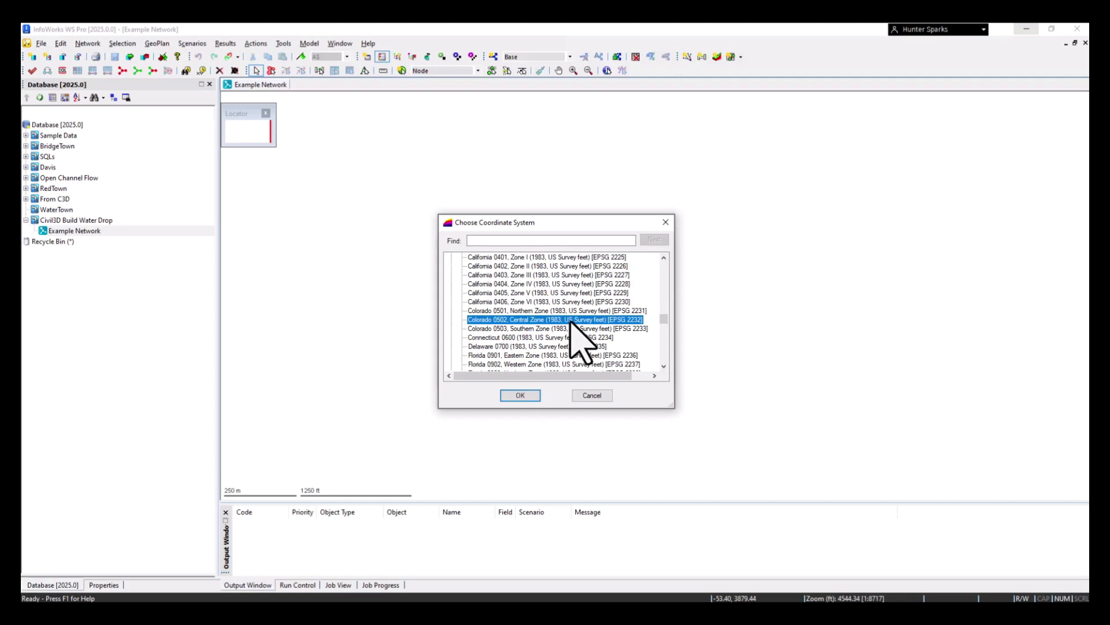
click(520, 394)
click(477, 371)
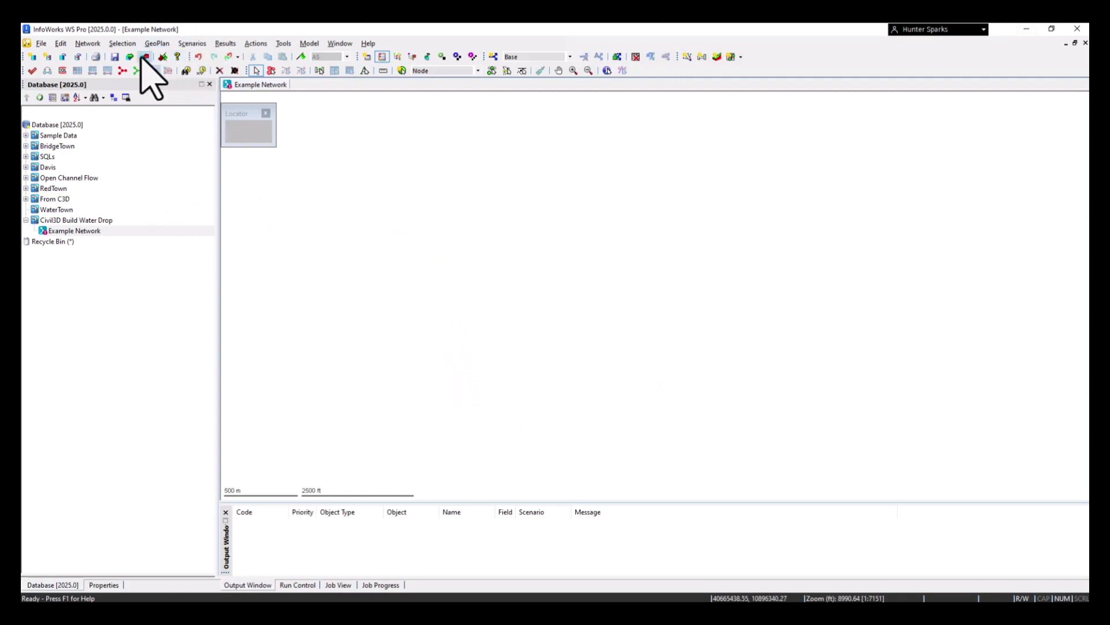
click(89, 43)
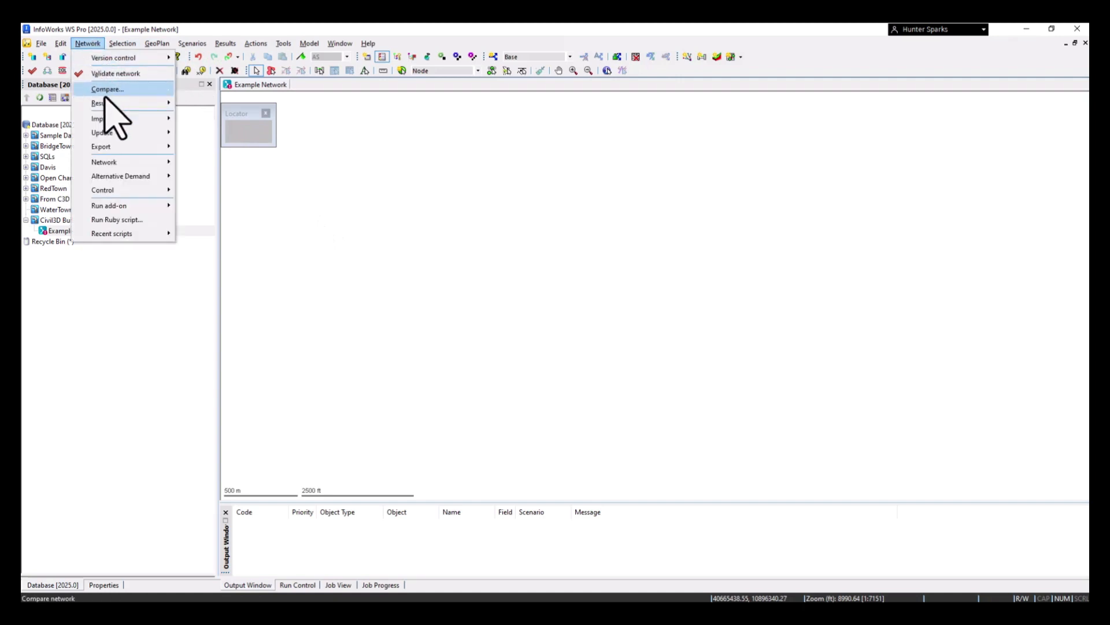
mouse_move(110, 119)
click(264, 156)
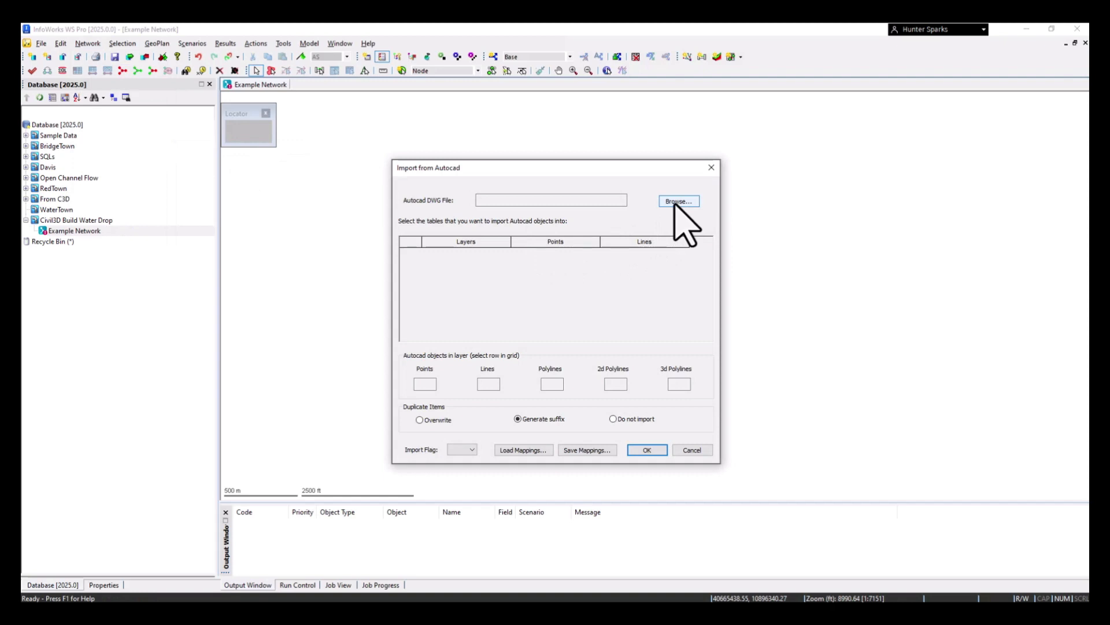
click(711, 168)
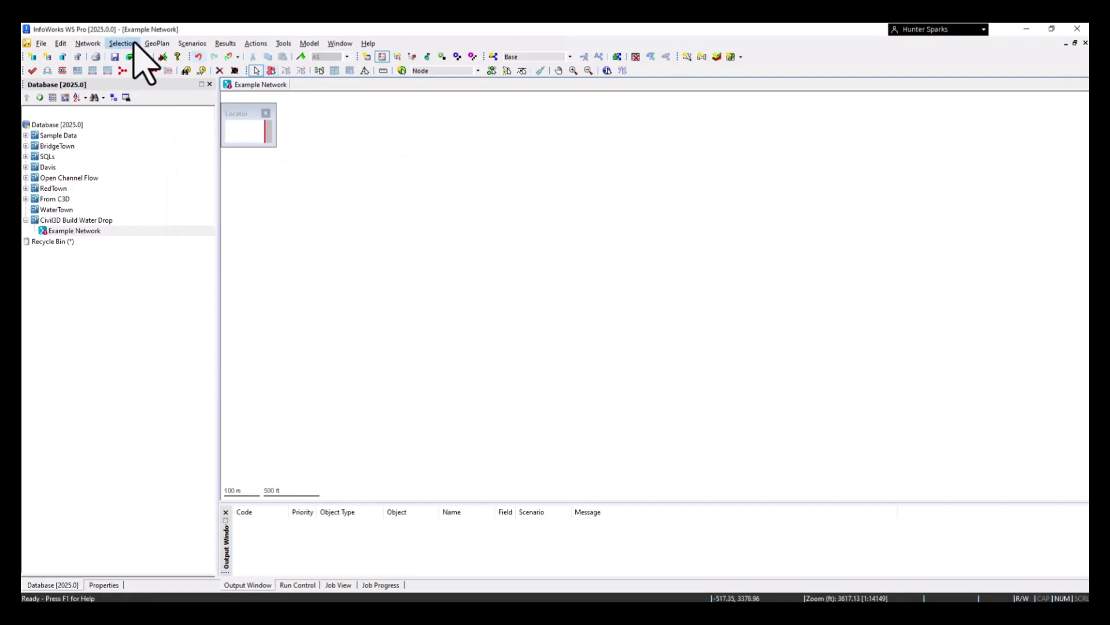
Start an AutoCAD import into the network and load the exploded PurpleTown DWG drawing from the C3D folder
click(89, 44)
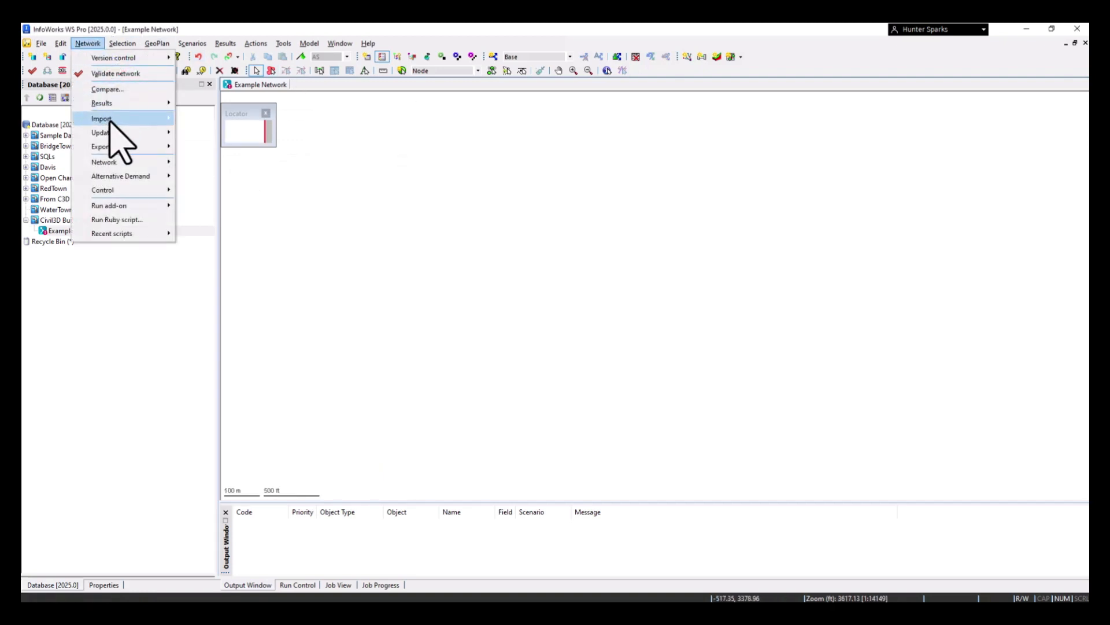
mouse_move(112, 119)
click(231, 149)
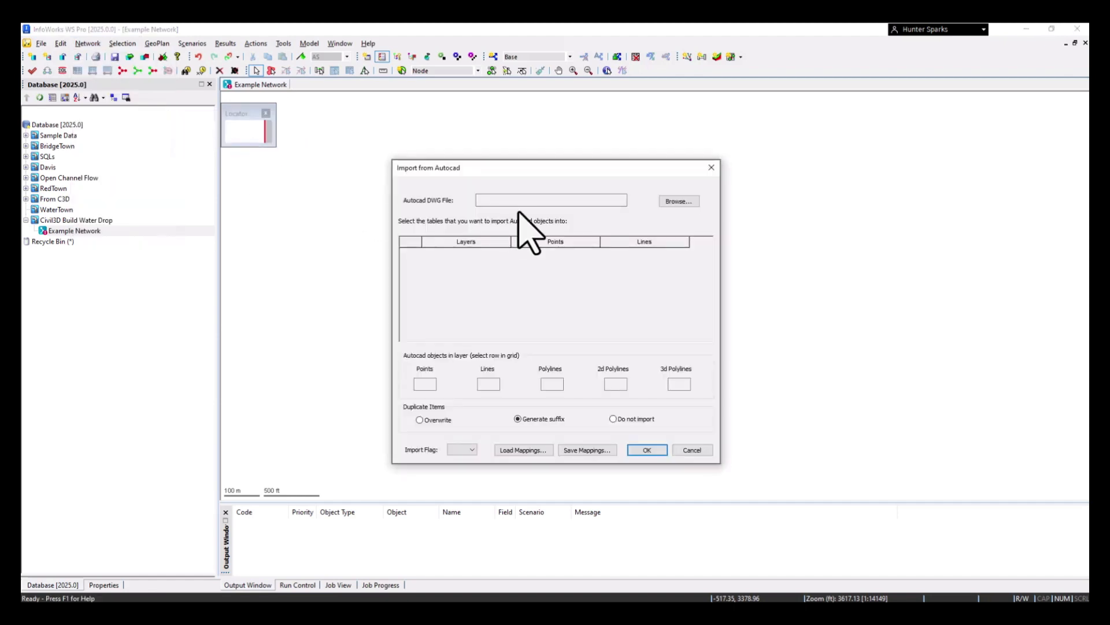
click(685, 204)
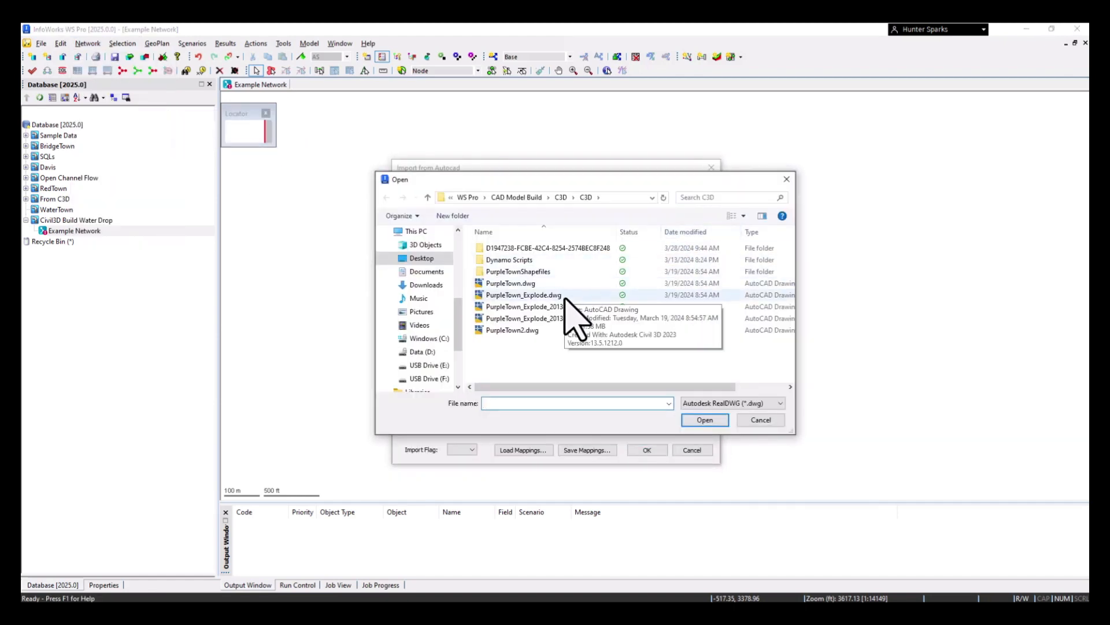
click(566, 307)
click(705, 420)
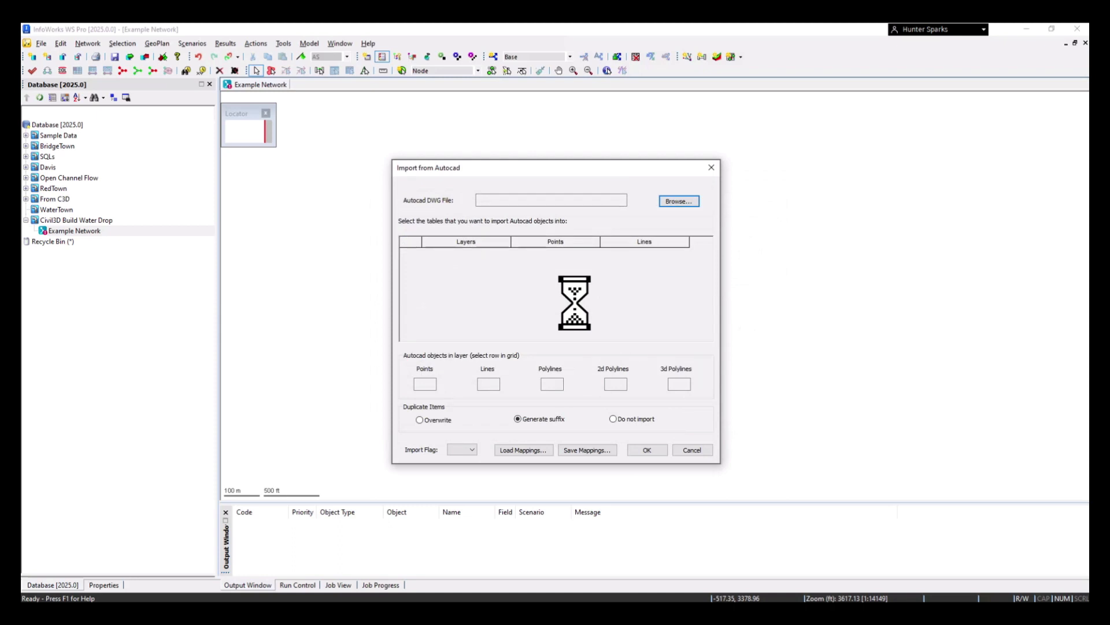
Map the line objects of layer C-WATR-PIPE to the Pipe table and import them with the C3D import flag
scroll(544, 280, down, 6)
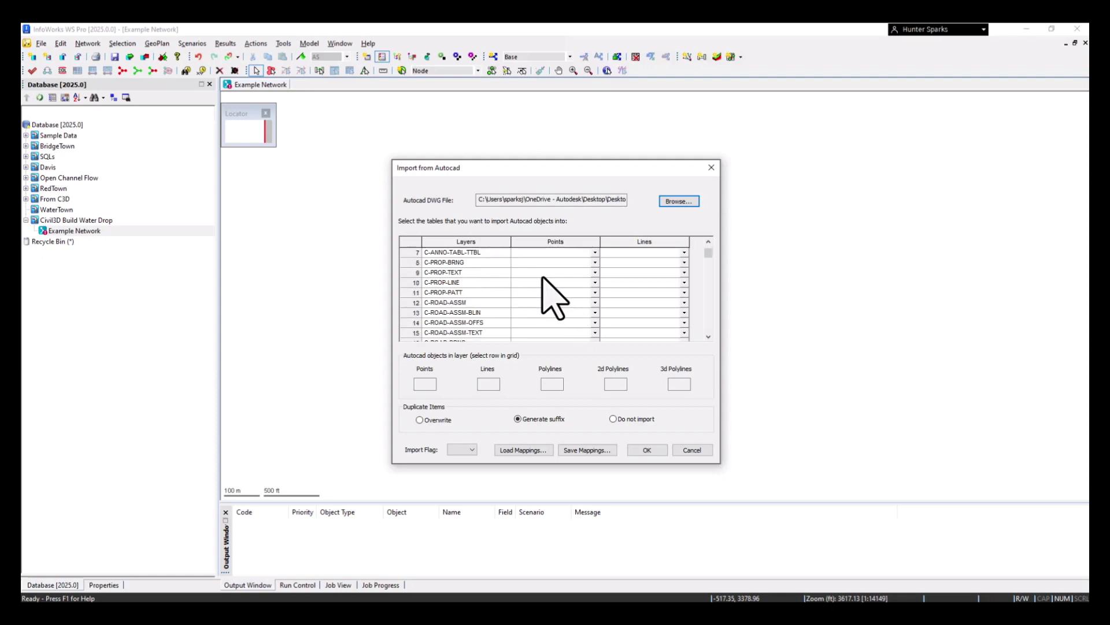
scroll(552, 297, down, 20)
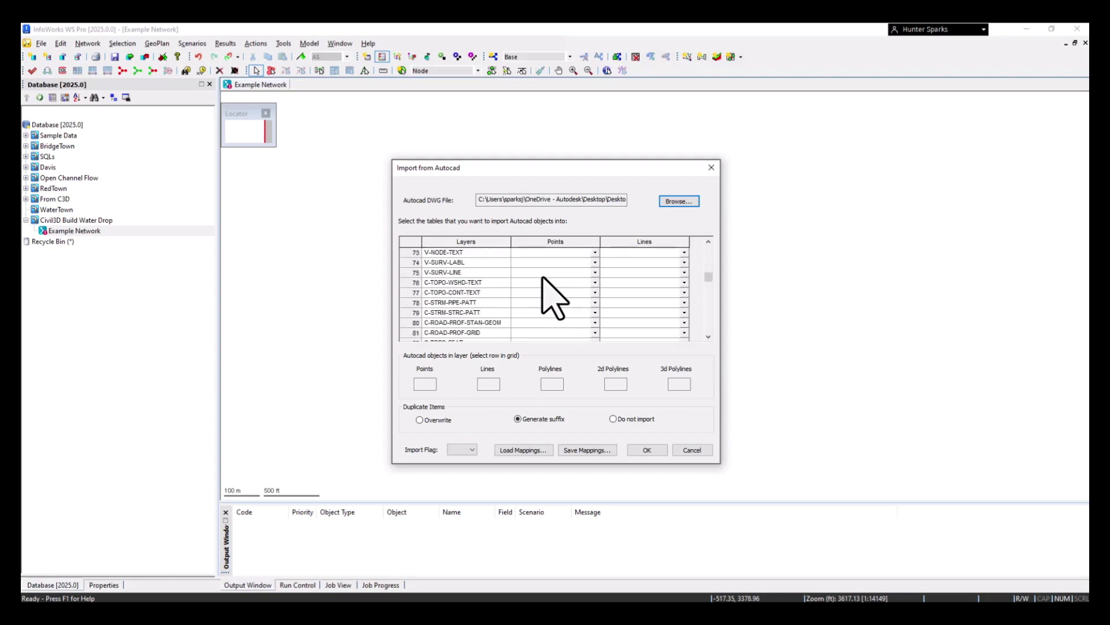
scroll(544, 278, down, 19)
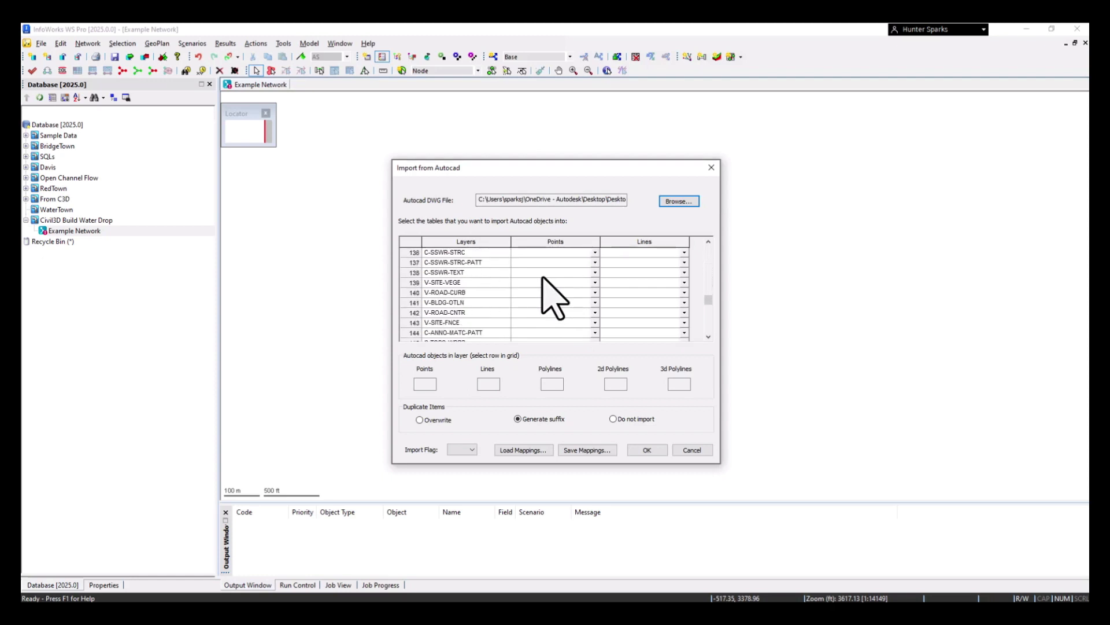
scroll(543, 277, down, 15)
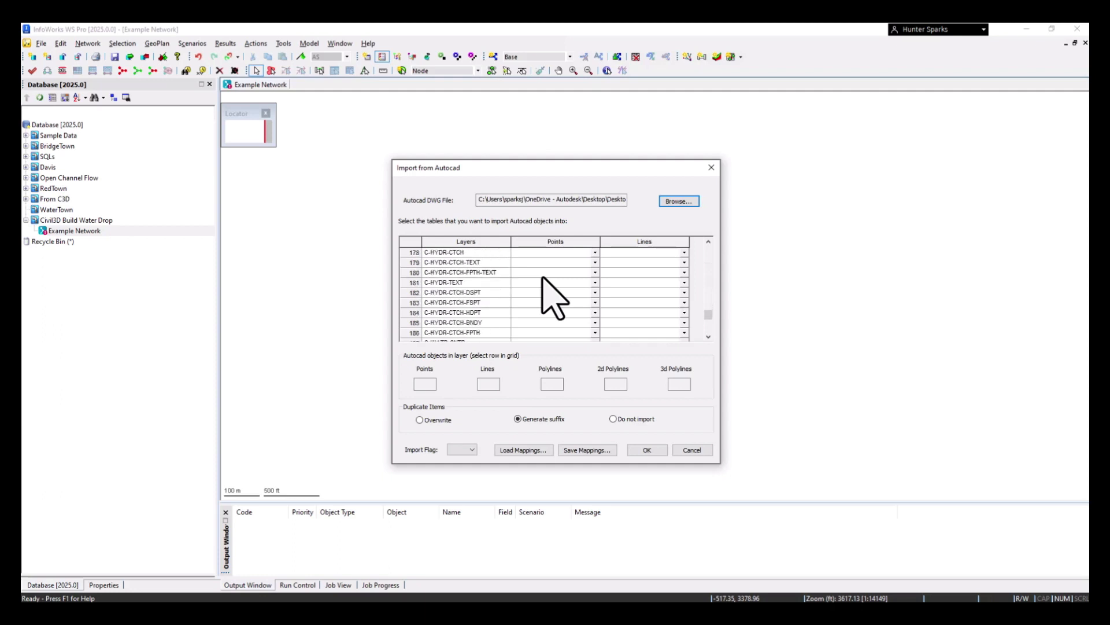
scroll(546, 292, up, 3)
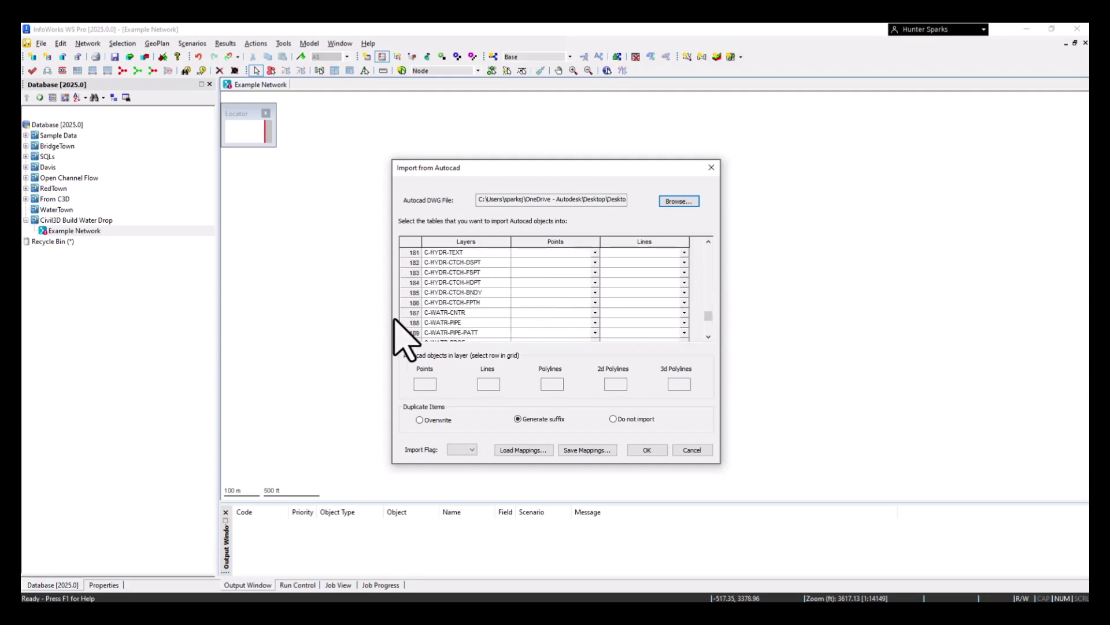
click(414, 324)
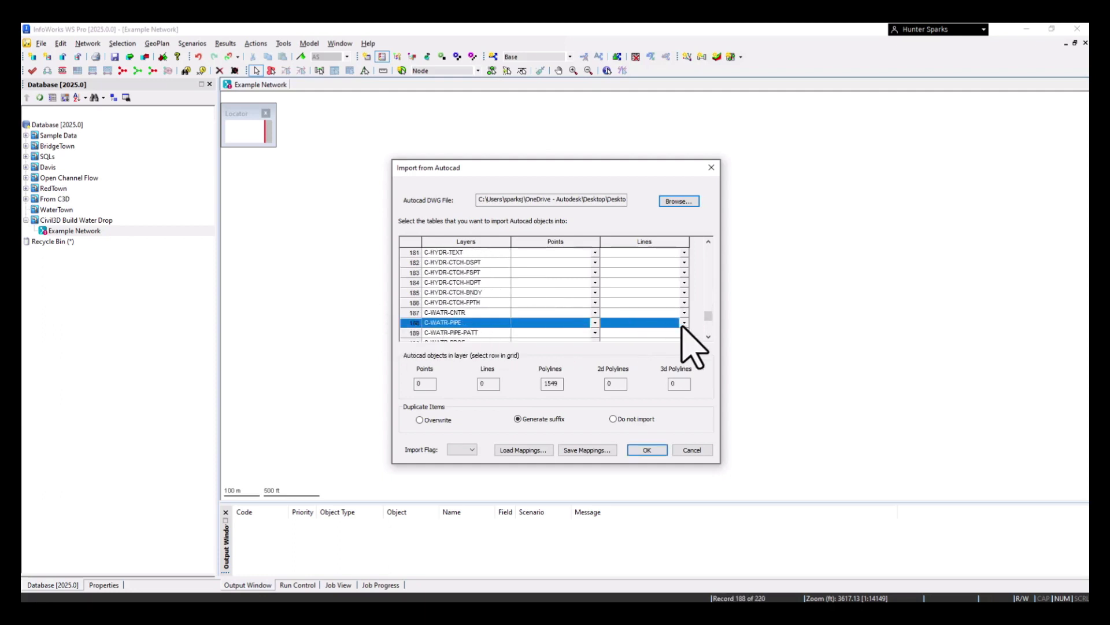
click(558, 385)
click(685, 323)
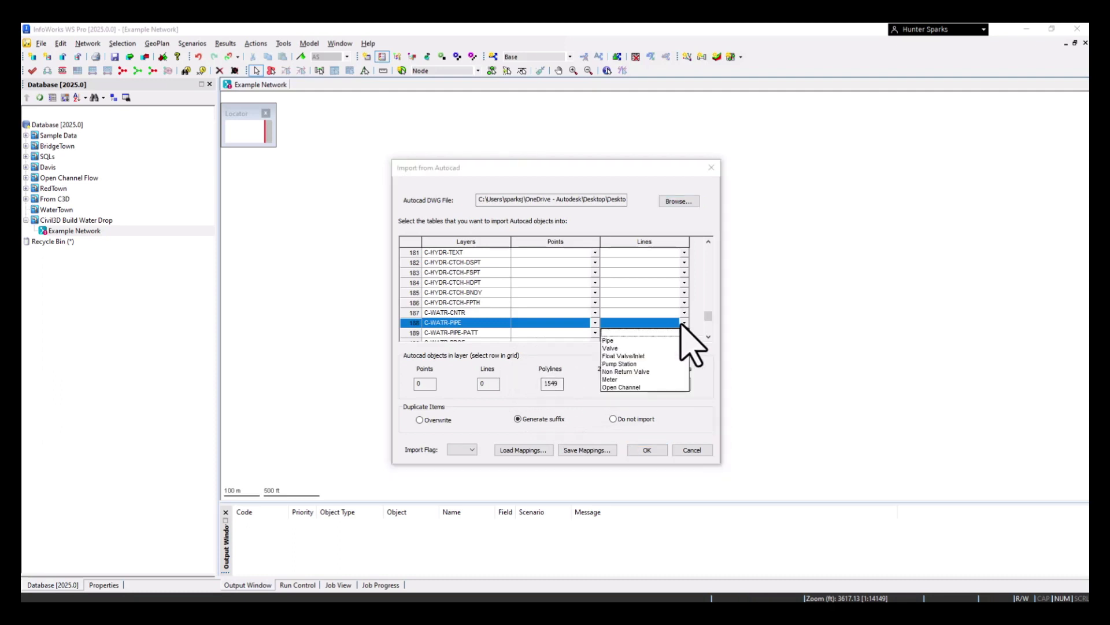
click(629, 341)
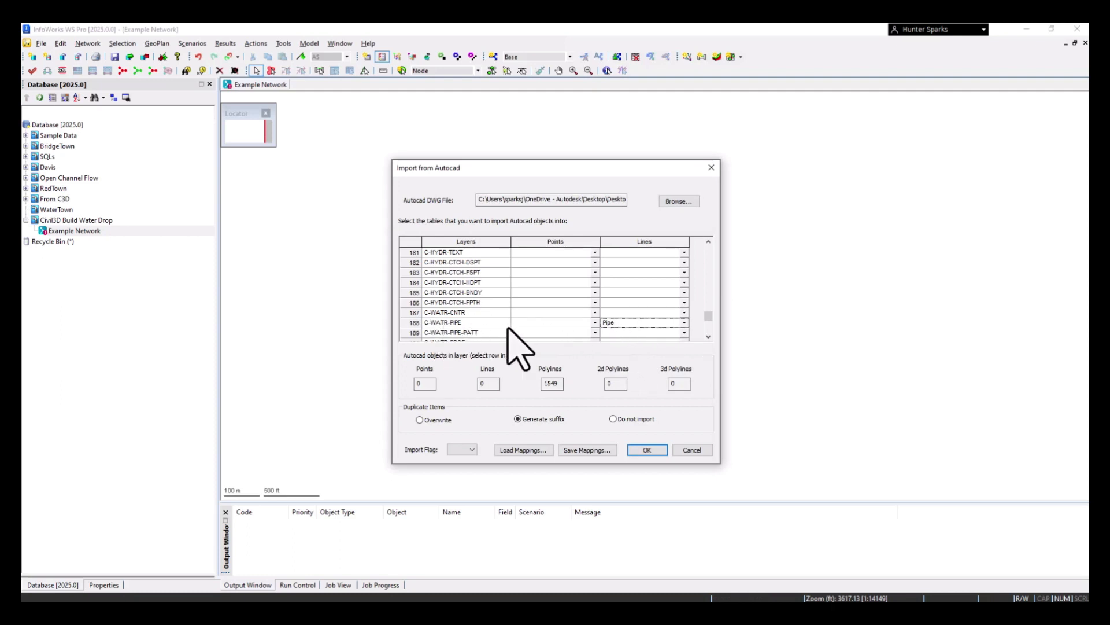
click(460, 450)
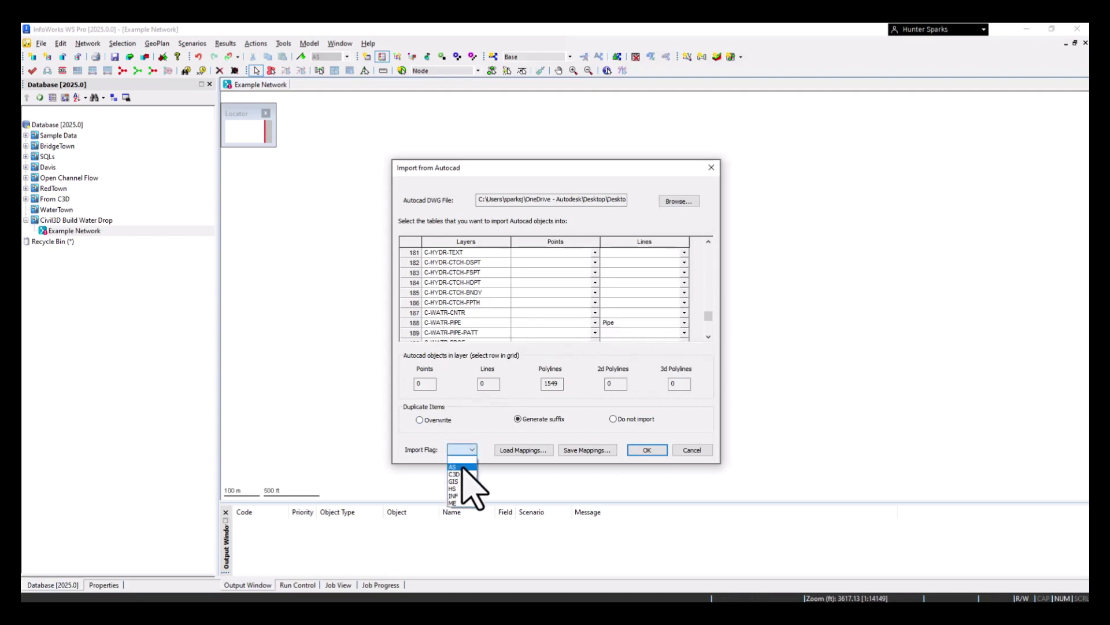
click(455, 474)
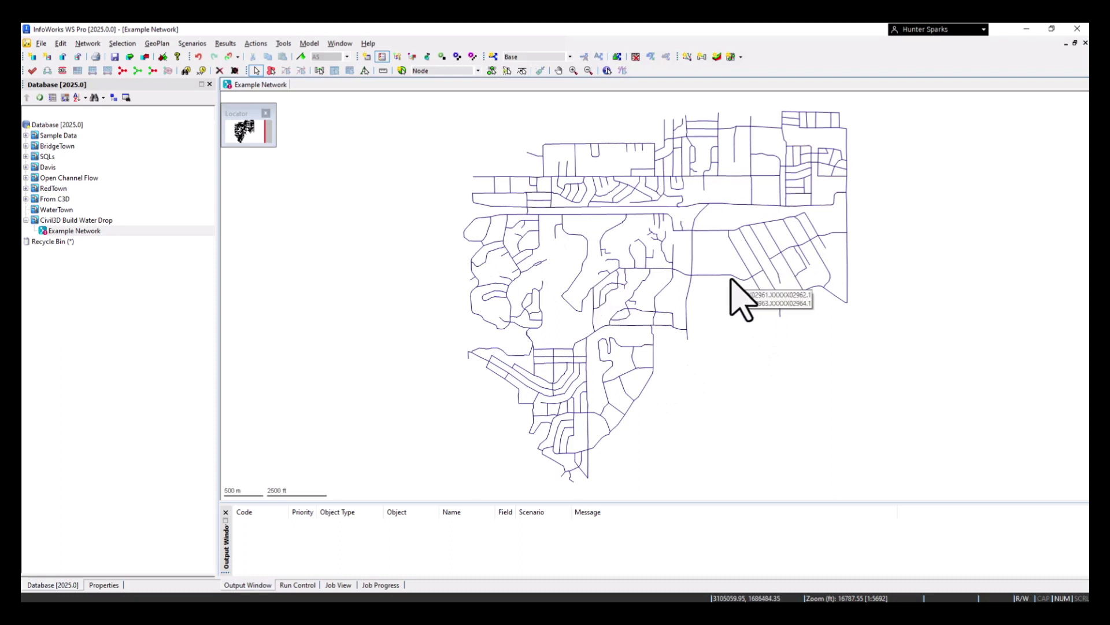
Create a layer list group in the Civil3D Build Water Drop group, keeping the default name
right_click(74, 221)
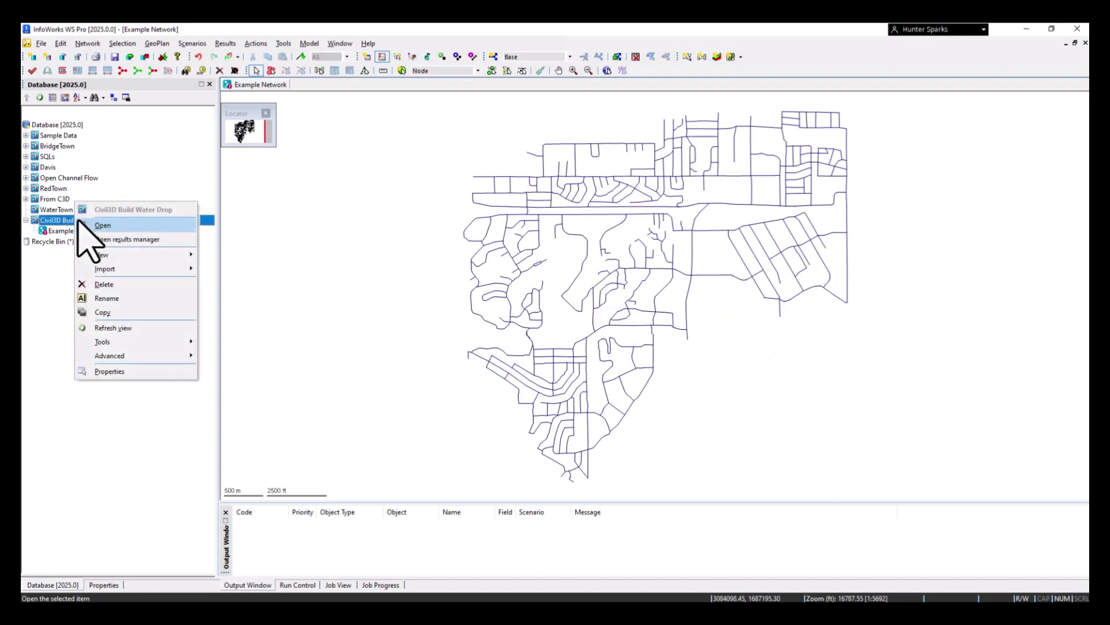
mouse_move(118, 255)
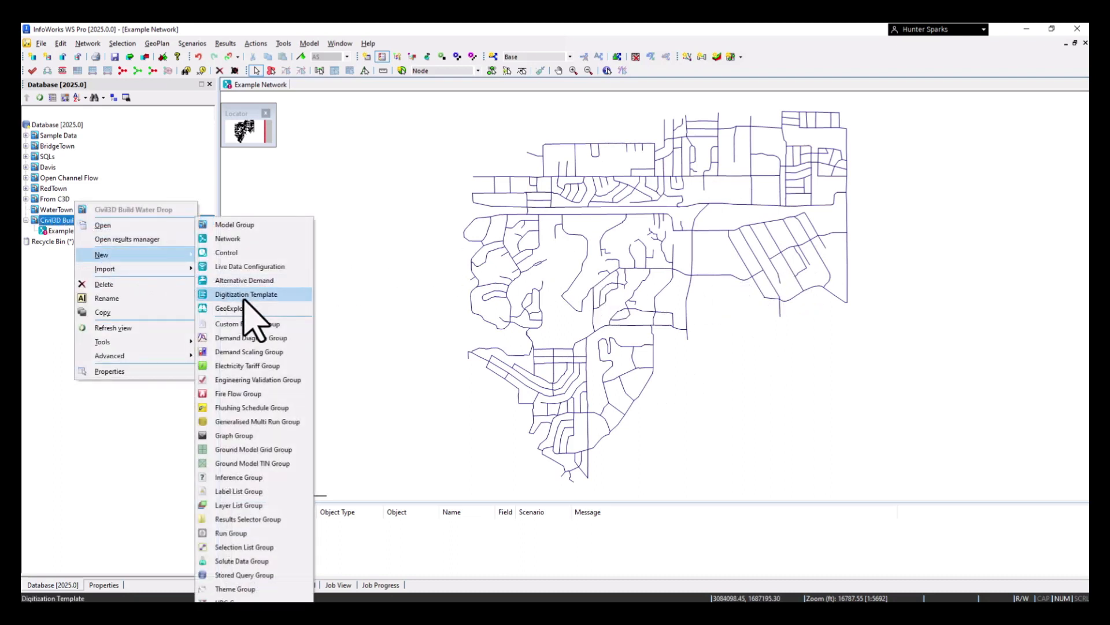
click(253, 505)
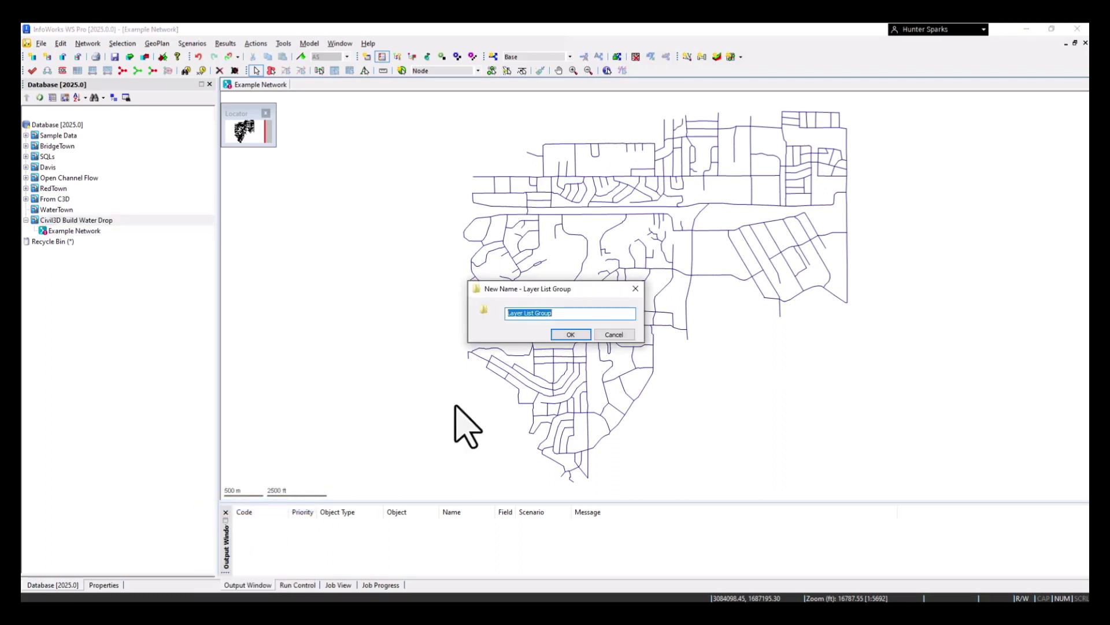
click(570, 332)
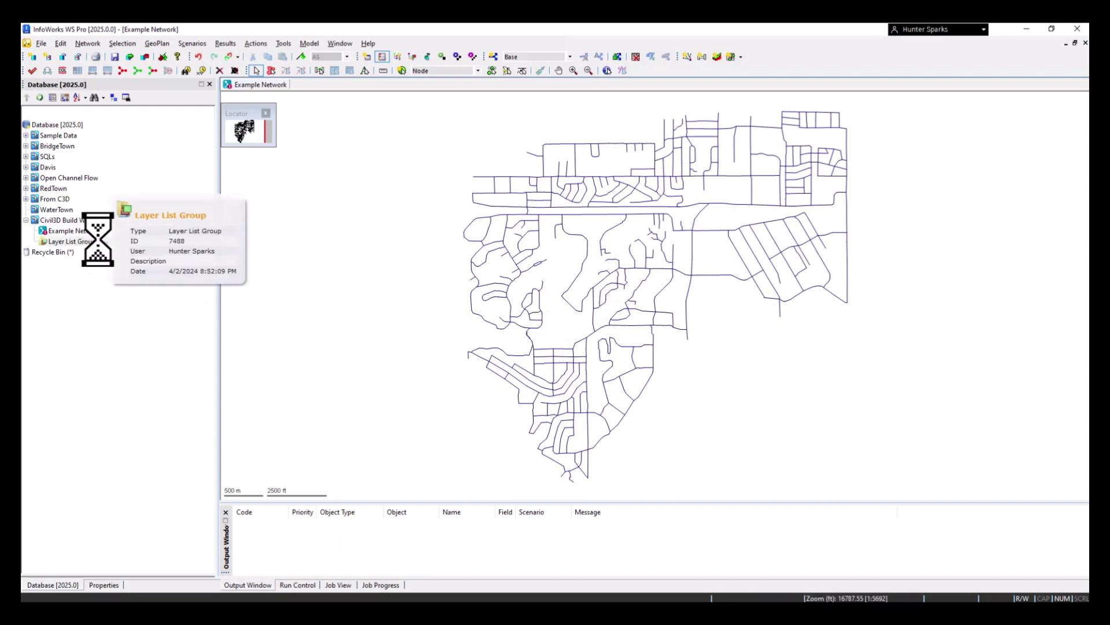
Save the map's empty layer setup as a layer list named "No Background" in the Layer List Group
right_click(79, 242)
mouse_move(116, 275)
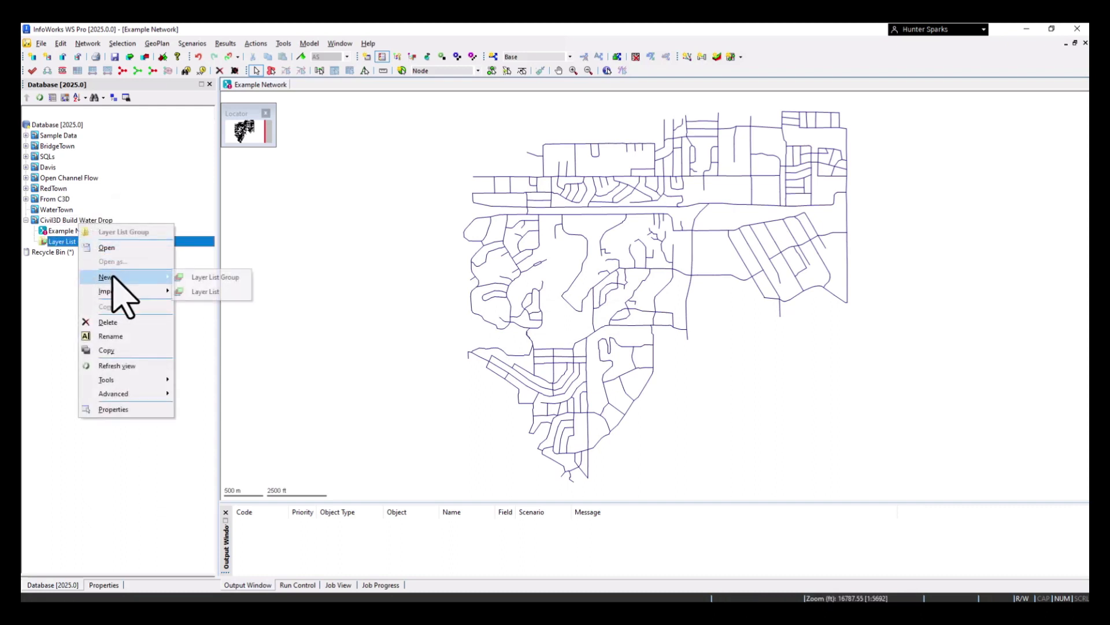
click(217, 292)
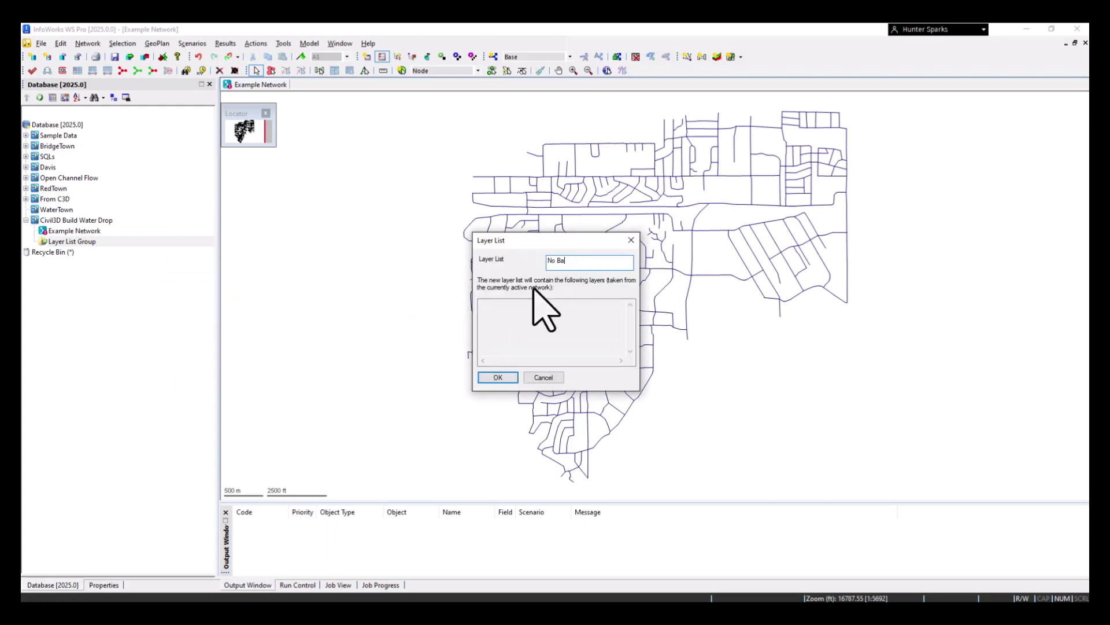
key(Return)
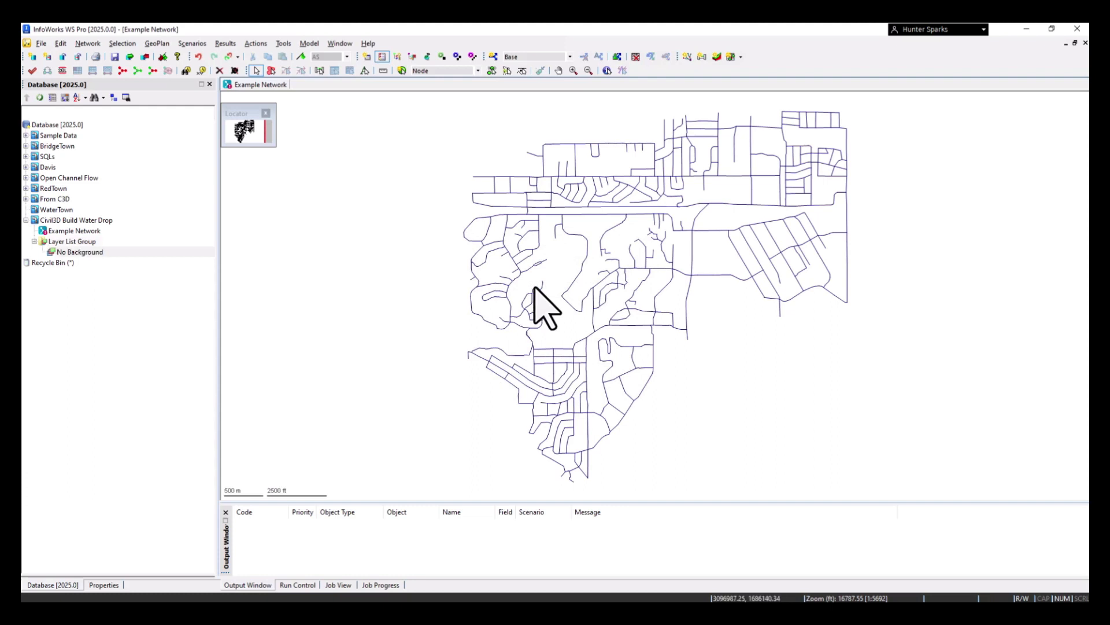
right_click(708, 360)
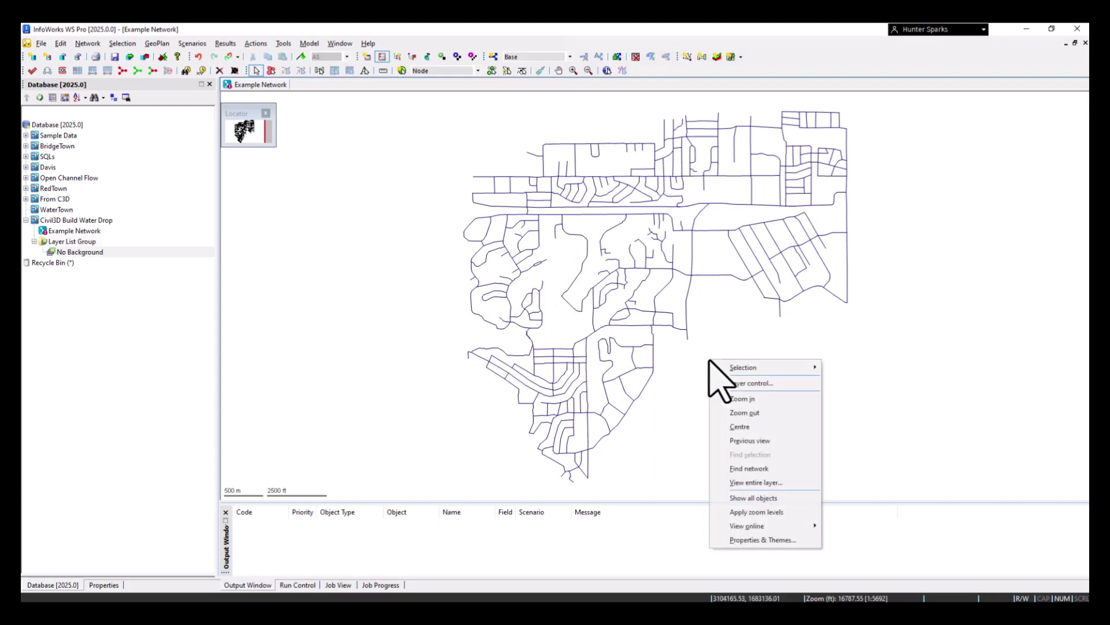
click(762, 384)
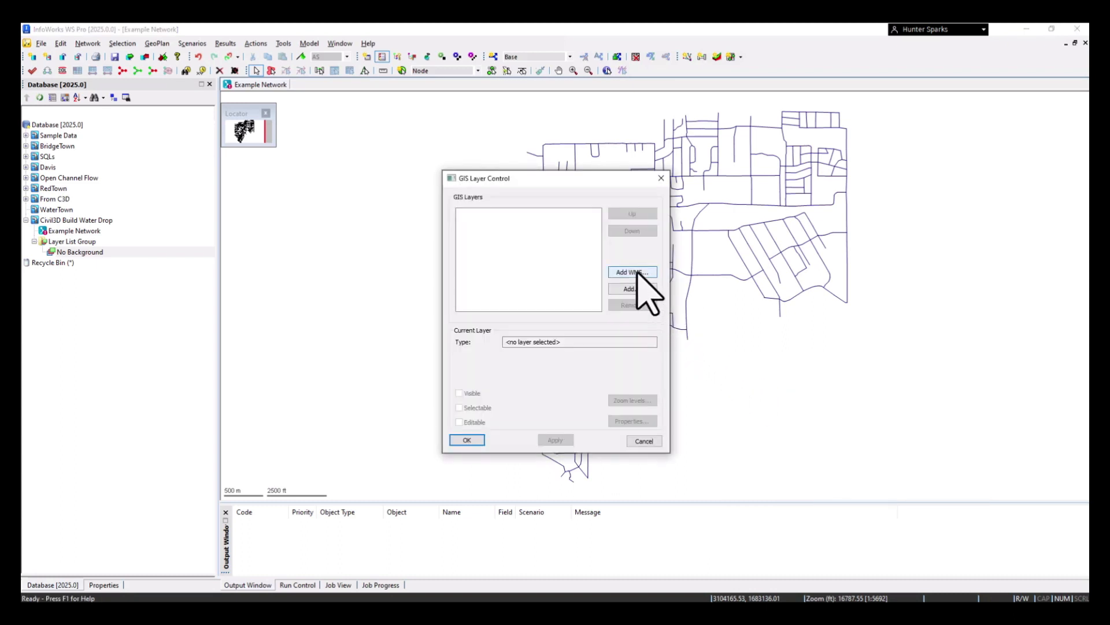
click(639, 273)
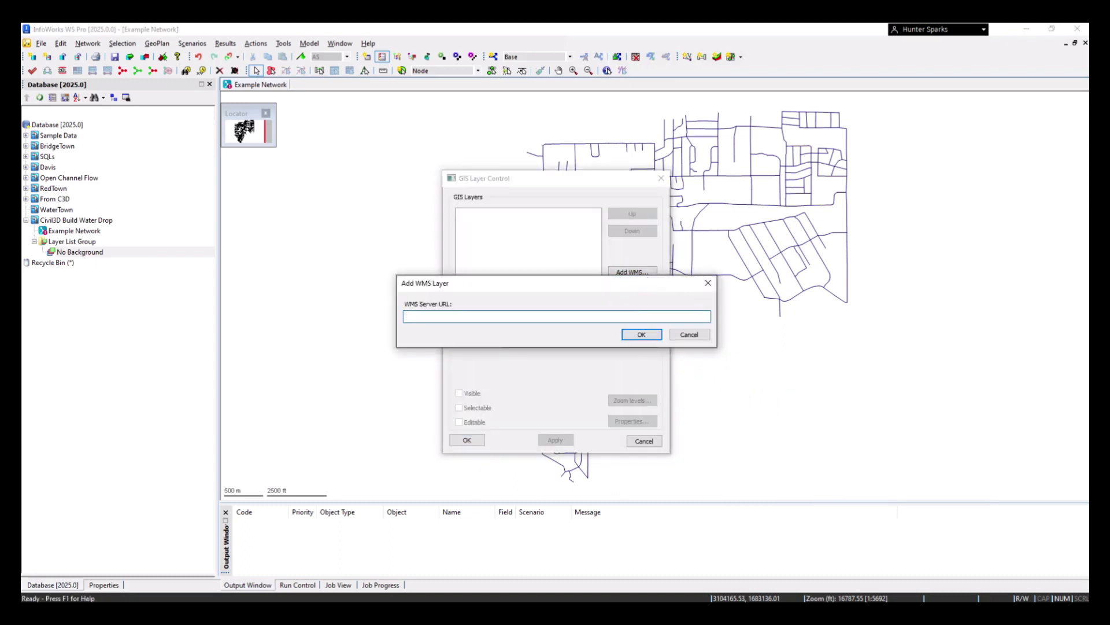
key(alt+Tab)
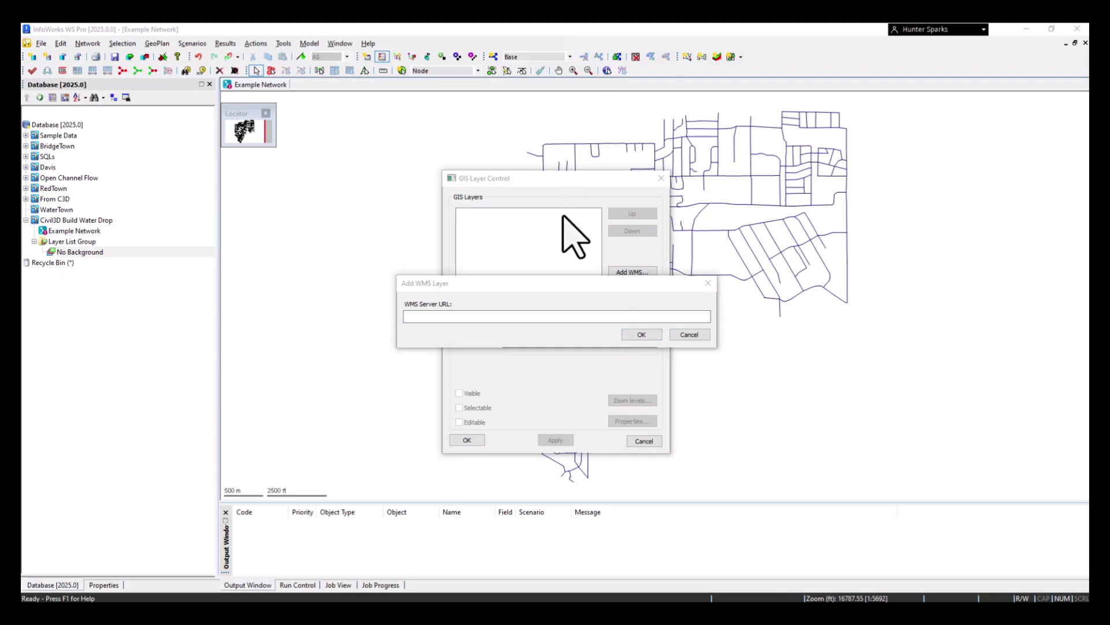
click(504, 315)
key(ctrl+v)
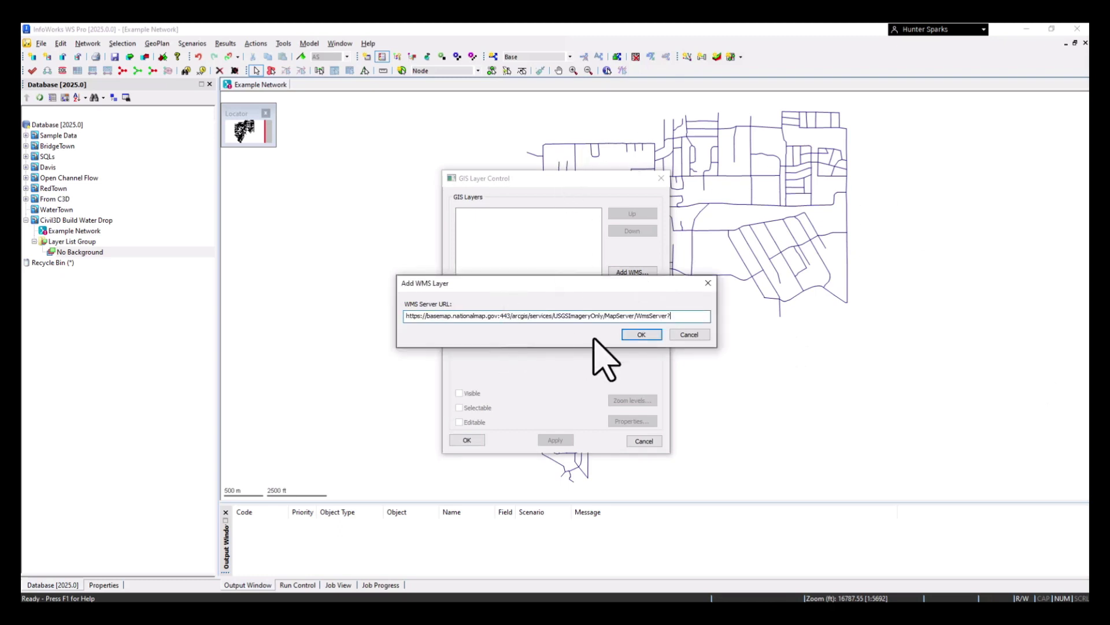
click(641, 334)
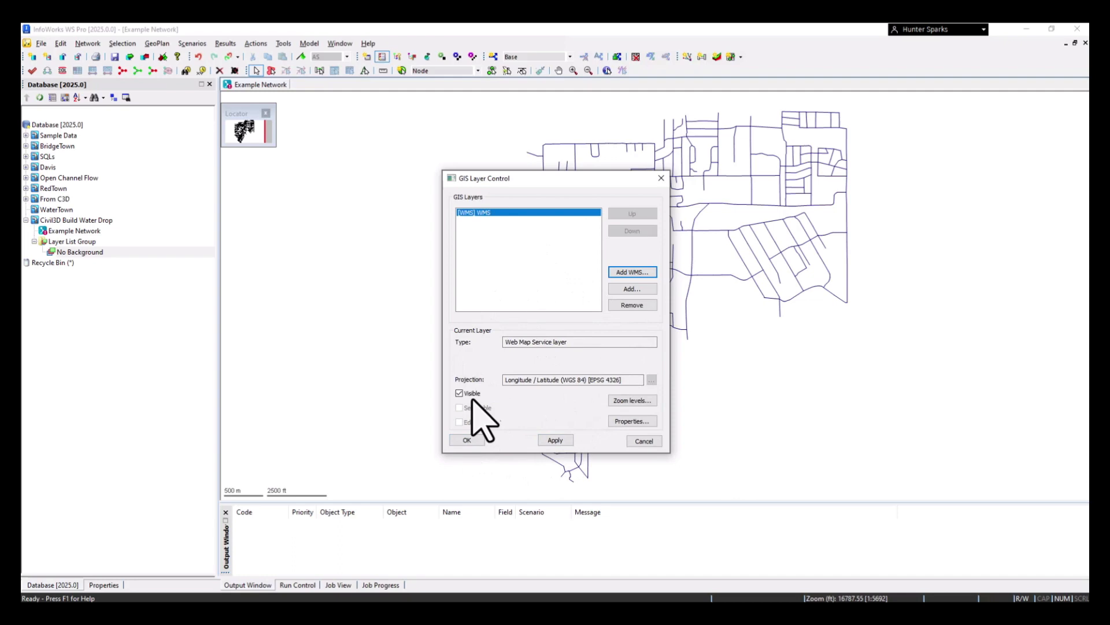
click(555, 440)
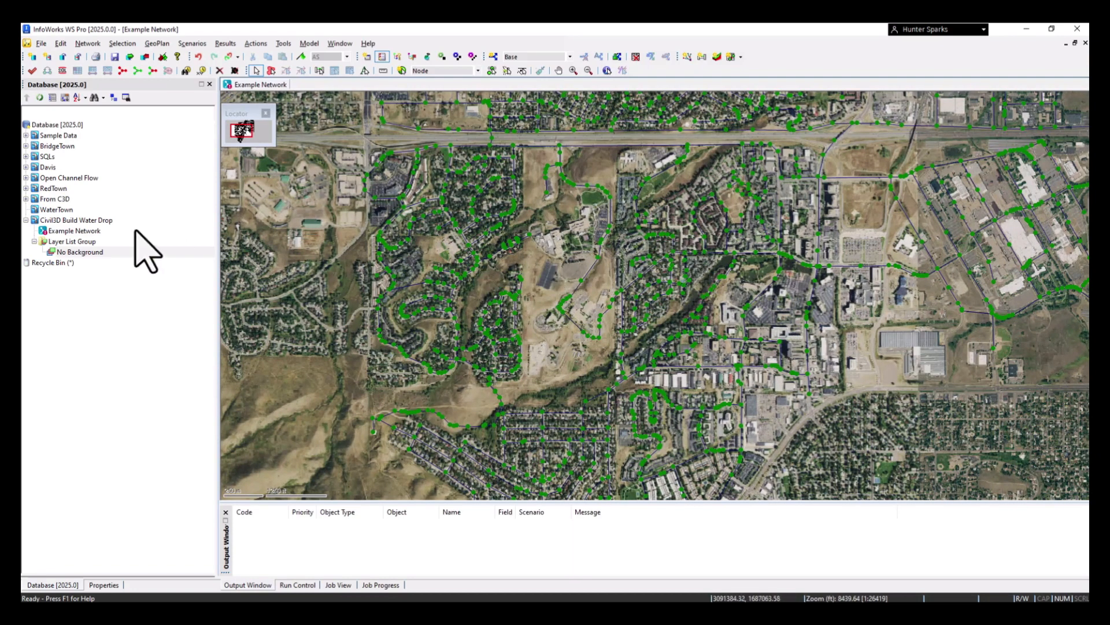
Save the current map layers as a layer list named "With Background Images" in the Layer List Group
right_click(86, 242)
mouse_move(119, 278)
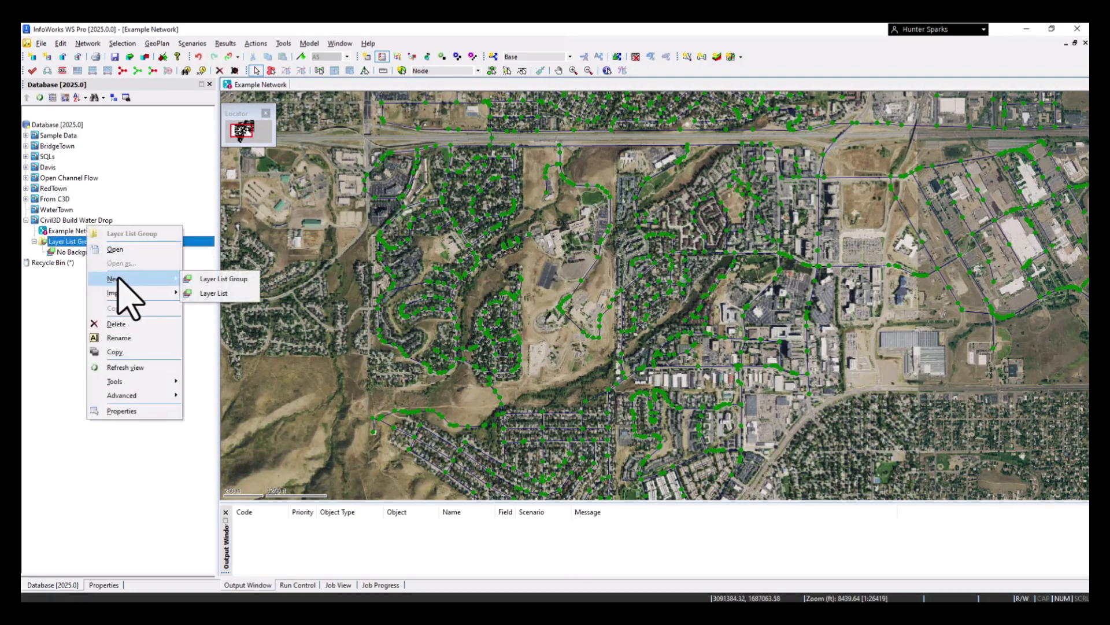
click(223, 292)
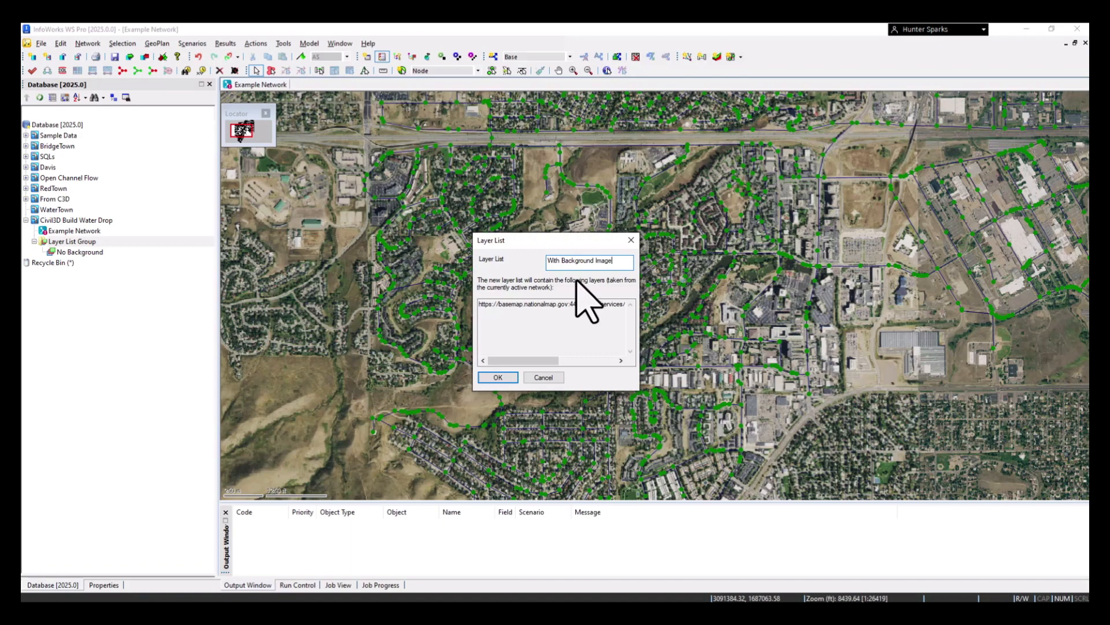
click(498, 376)
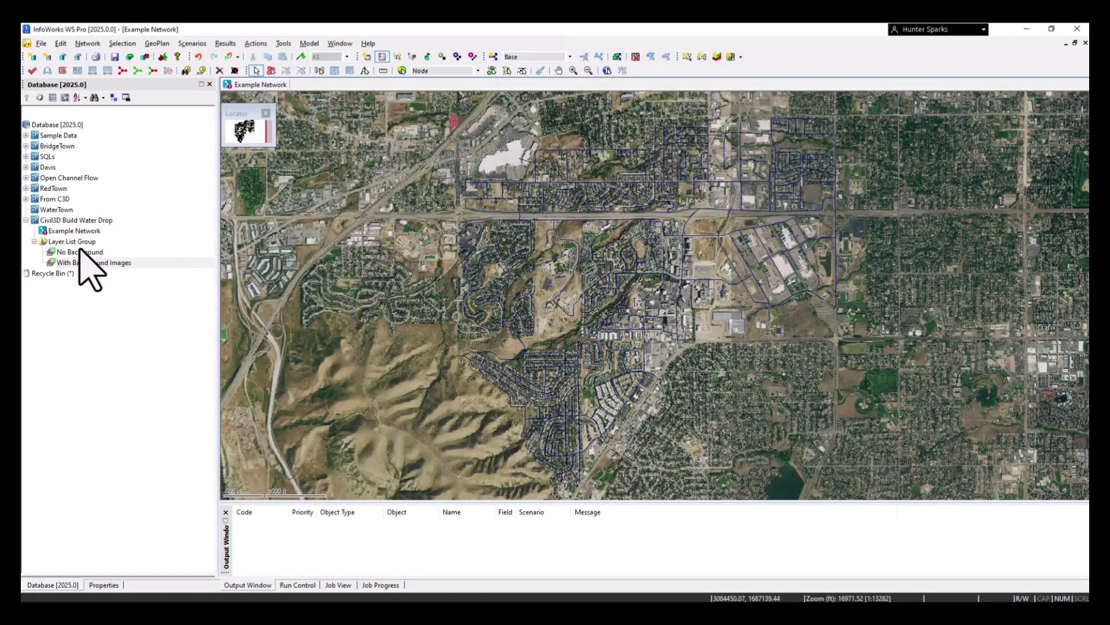
Apply the No Background layer list to the network map and inspect the imported pipes and nodes
drag(80, 250, 539, 278)
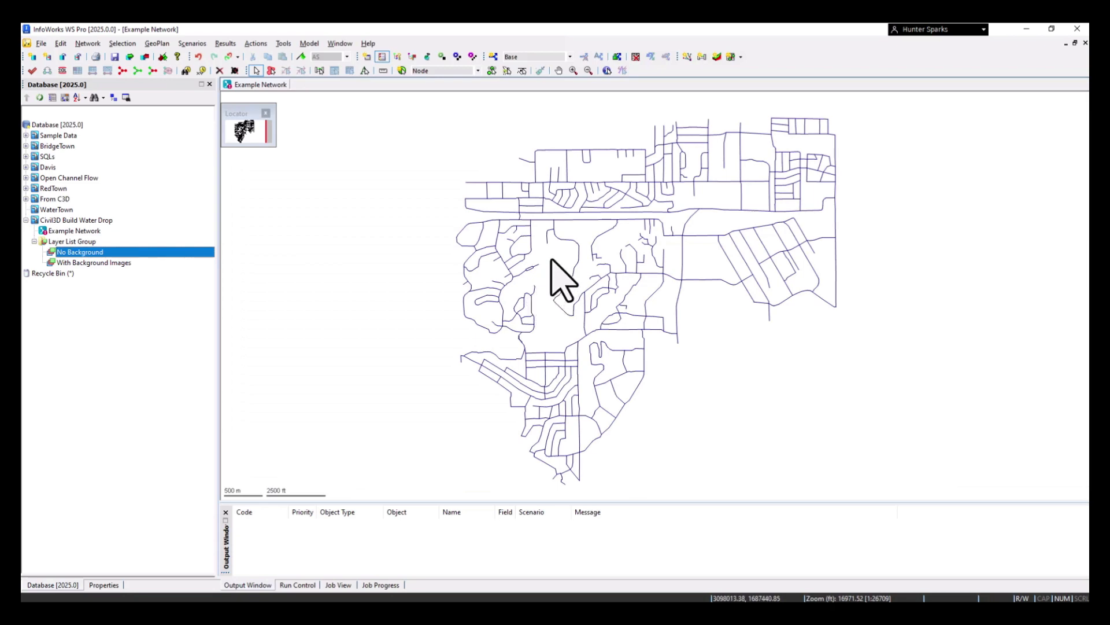
scroll(619, 243, up, 1)
scroll(571, 237, up, 1)
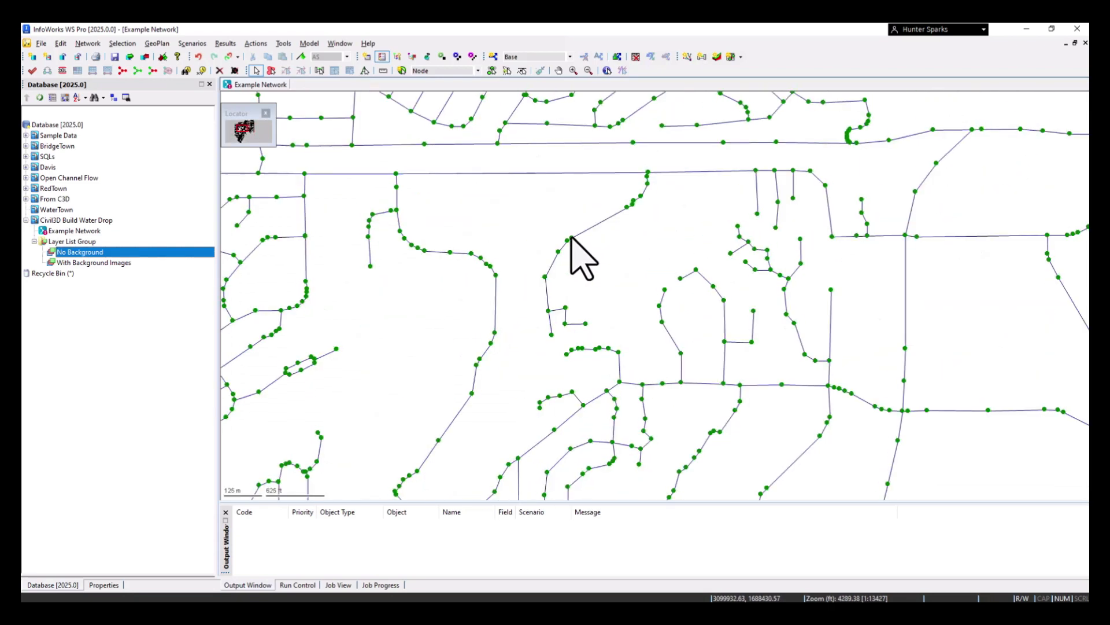
click(571, 237)
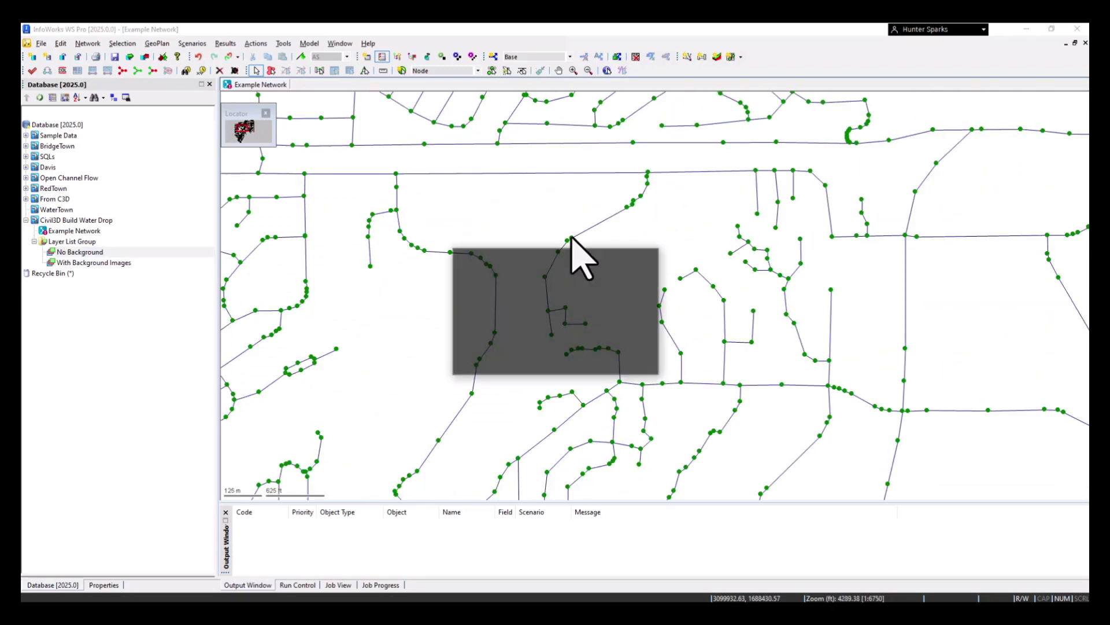
Check which pipes and nodes overlap at the bend in the central pipe run, then dismiss the multiple selection list
click(491, 296)
click(491, 303)
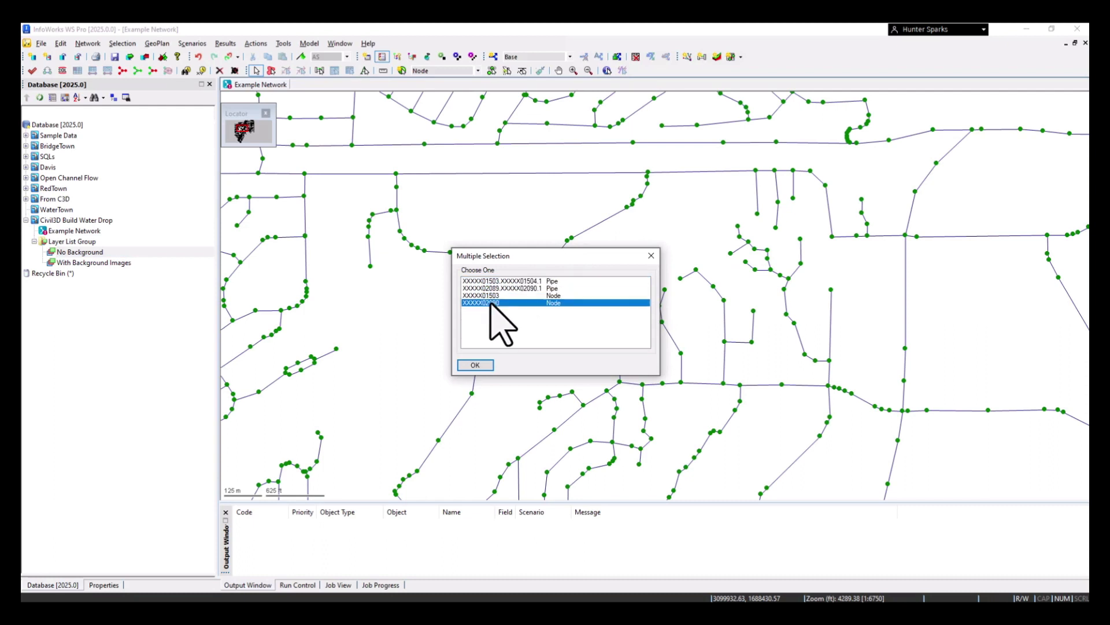
click(491, 296)
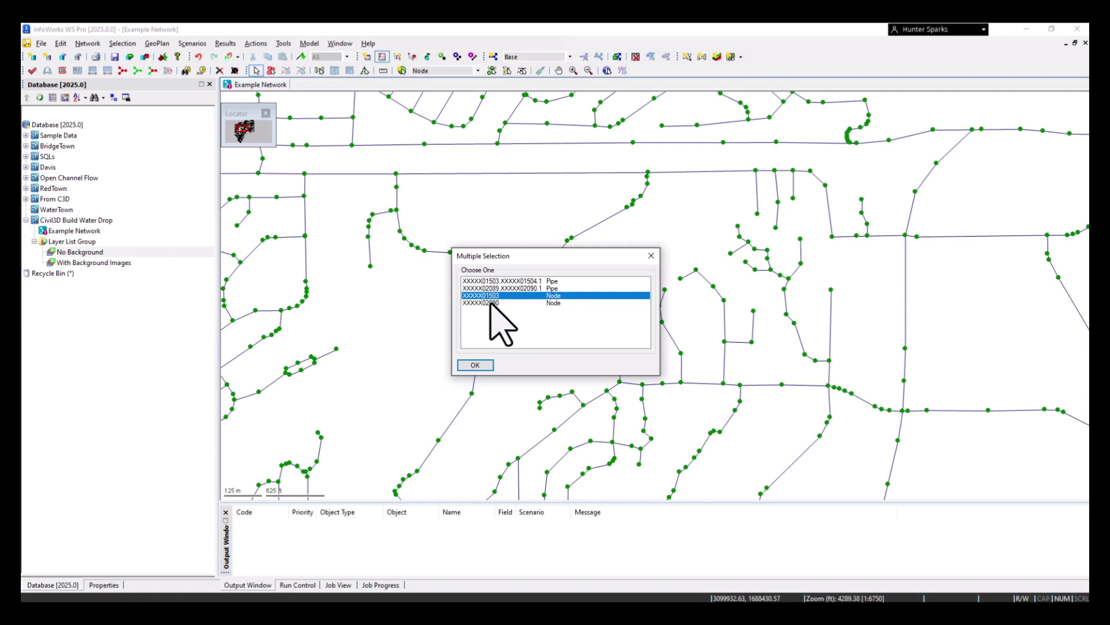
click(491, 303)
click(492, 298)
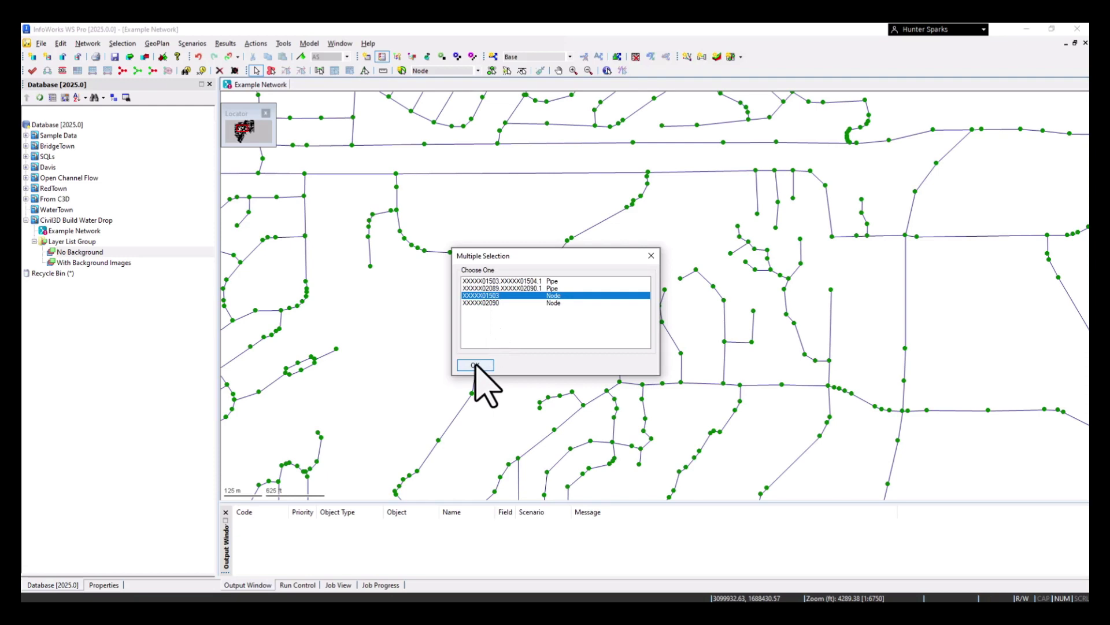
click(652, 255)
scroll(519, 287, down, 2)
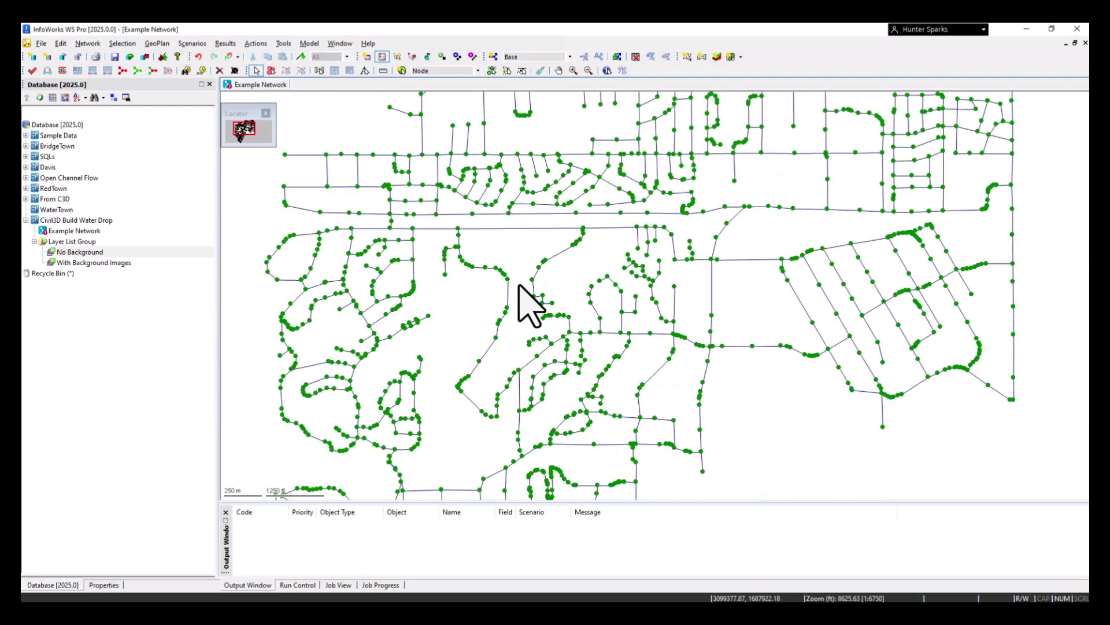
drag(511, 332, 506, 280)
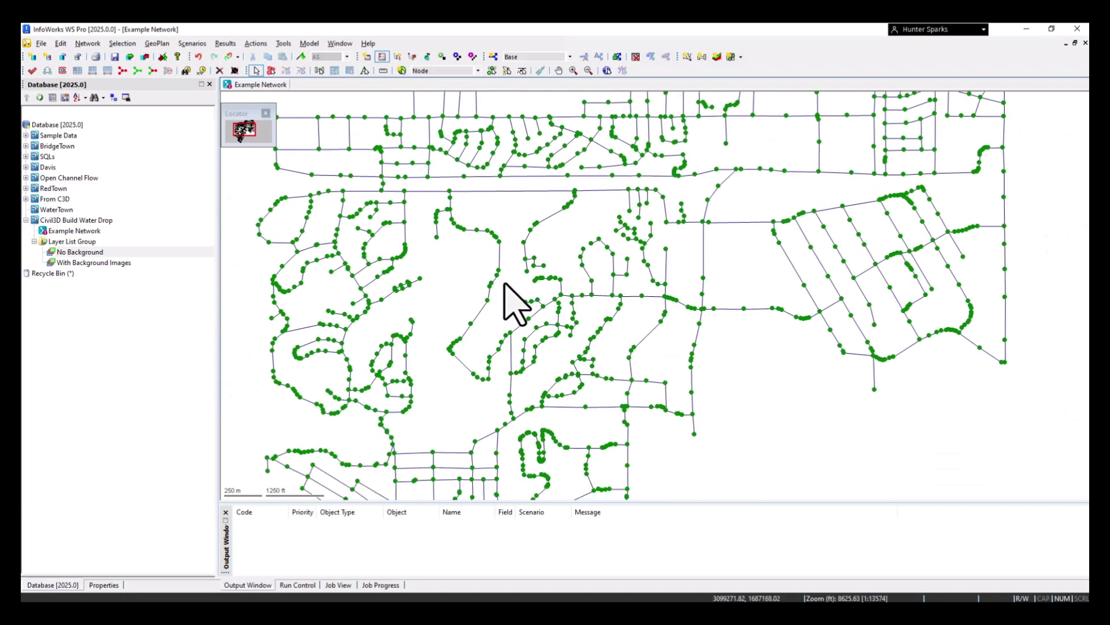
Examine the From C3D group's inferences and the GeoPlan tracing tools, including Proximity trace, for options to check network connectivity
click(25, 199)
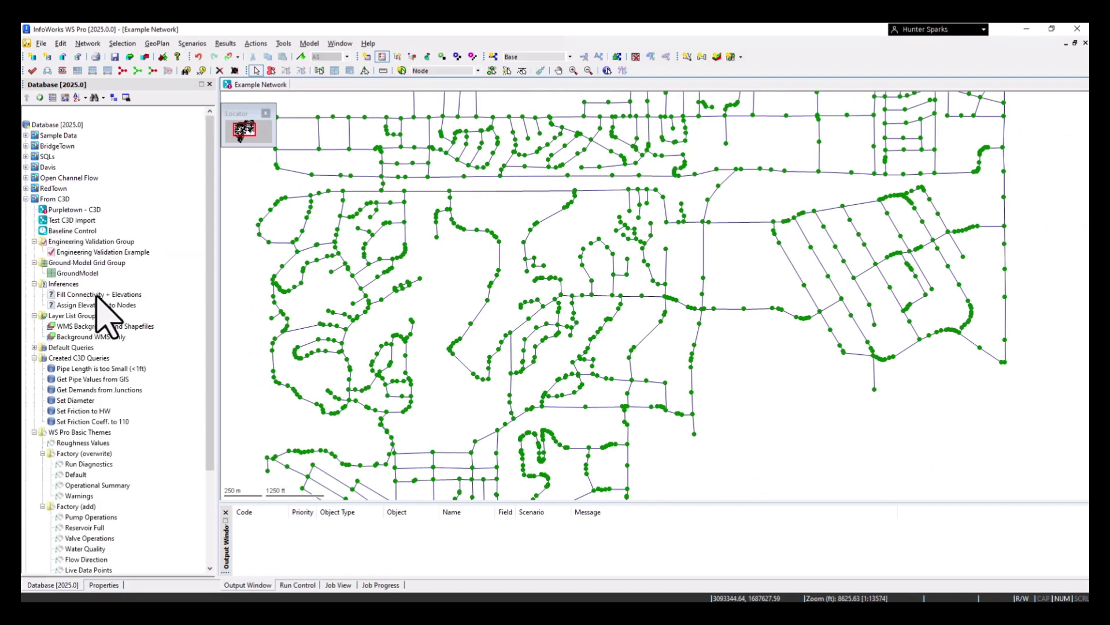
mouse_move(96, 293)
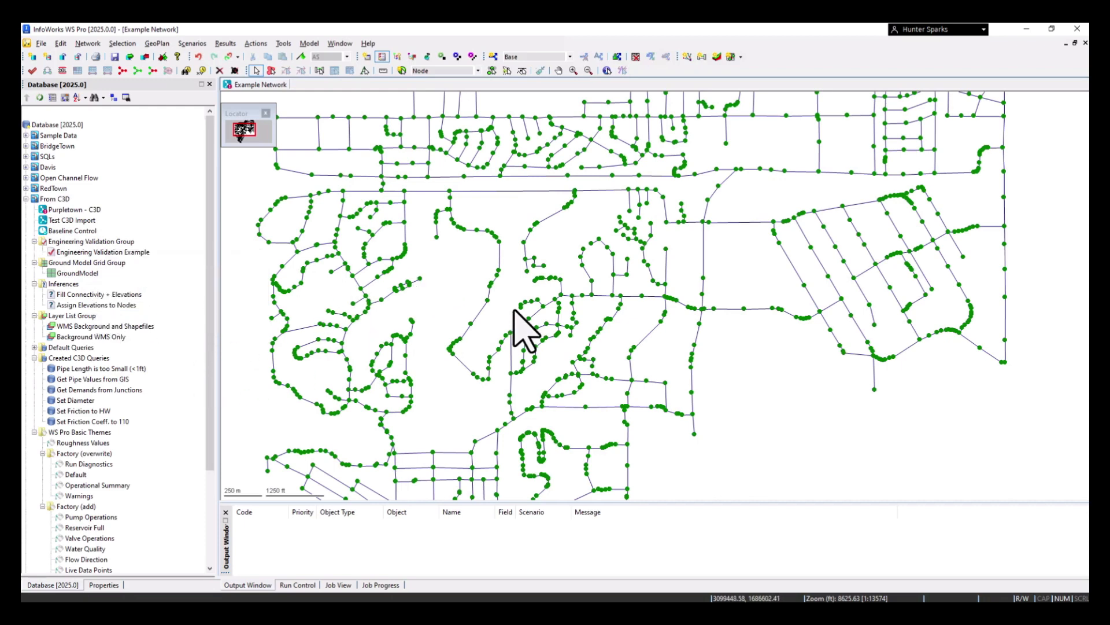
click(283, 44)
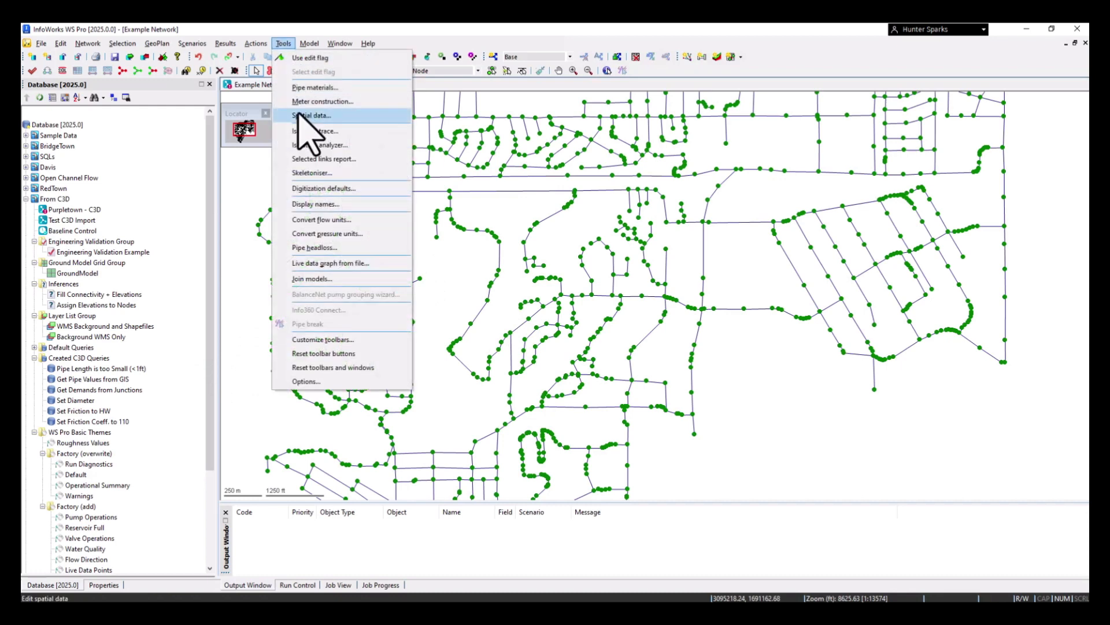
click(255, 44)
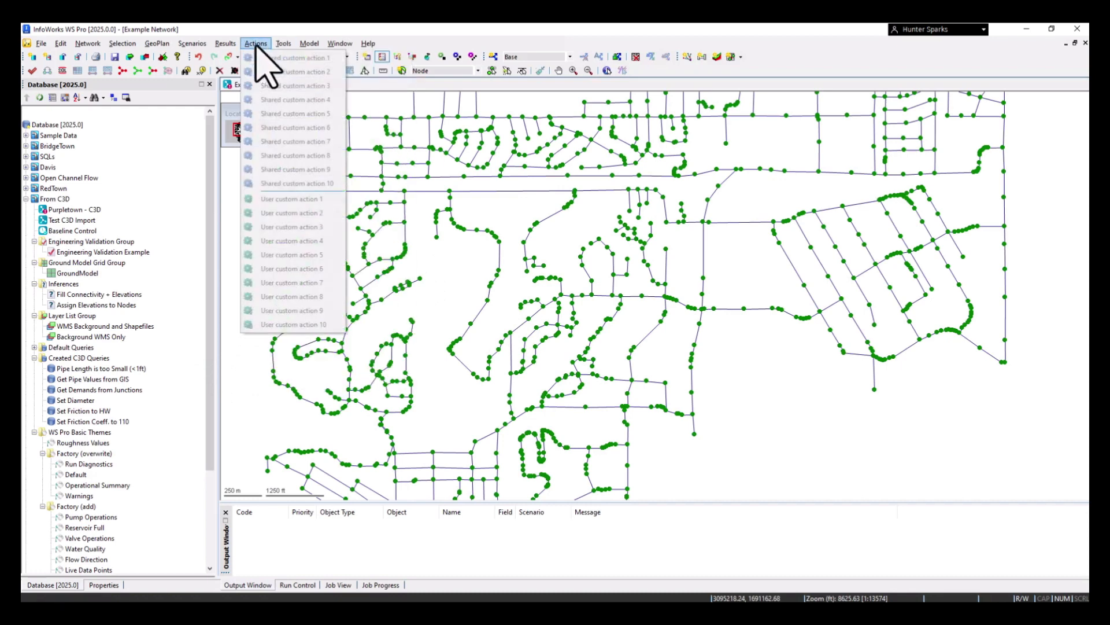
mouse_move(220, 47)
mouse_move(158, 44)
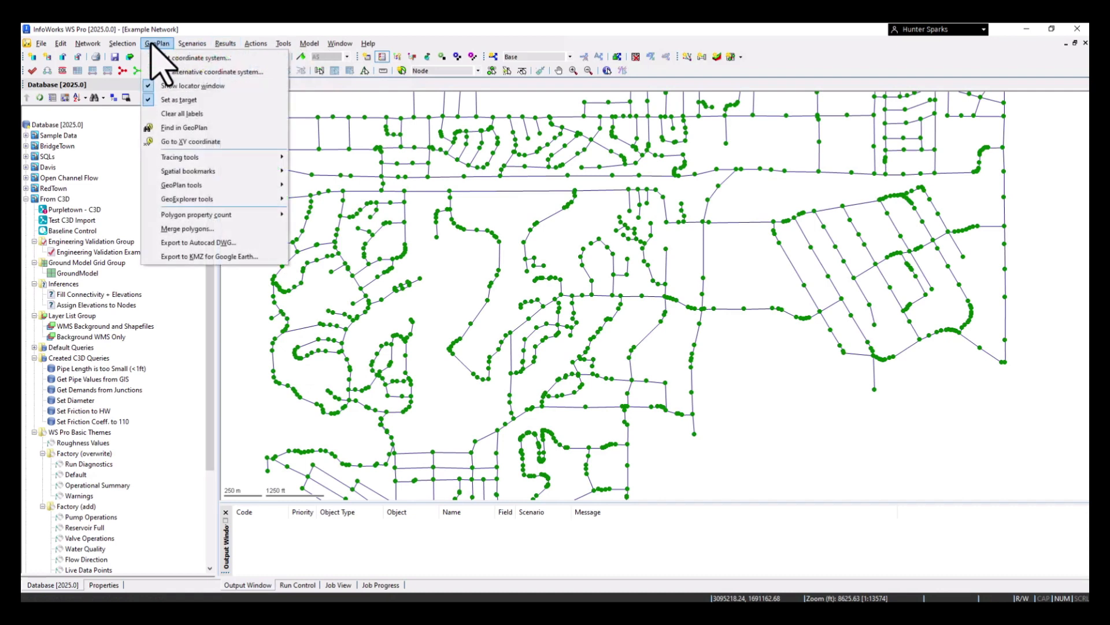
mouse_move(187, 155)
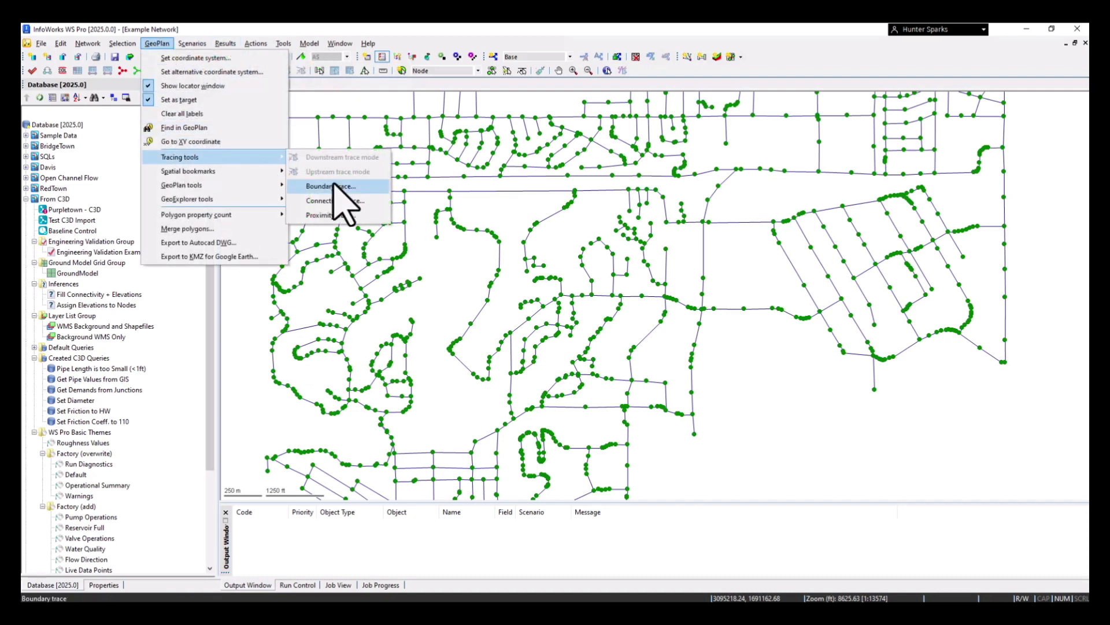
click(335, 215)
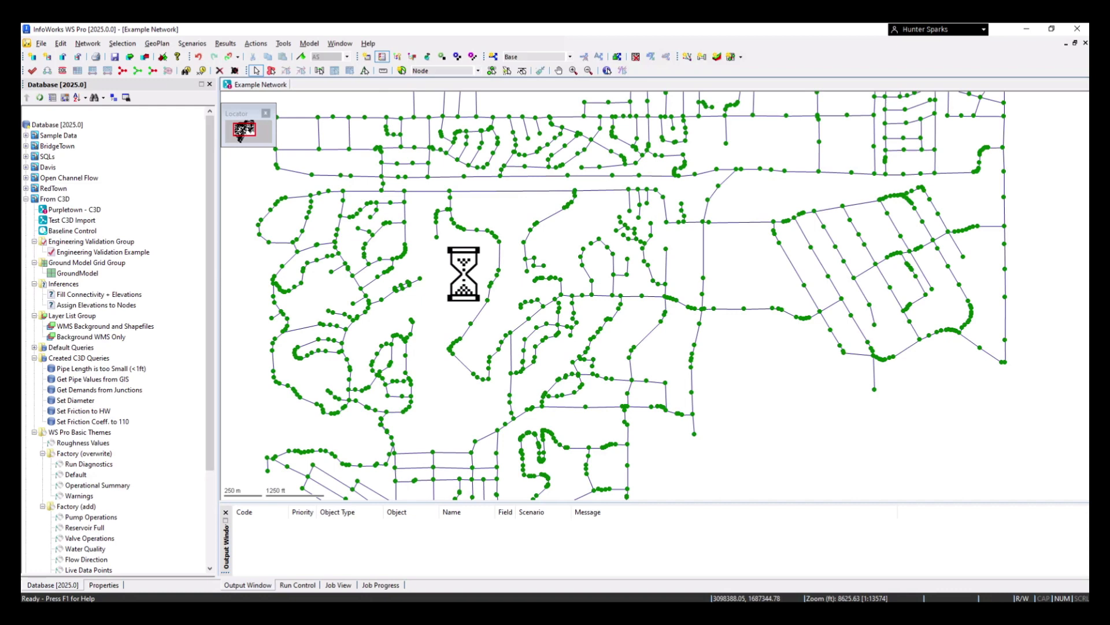
Run the Ruby script cleanup.rb on the Example Network
click(89, 45)
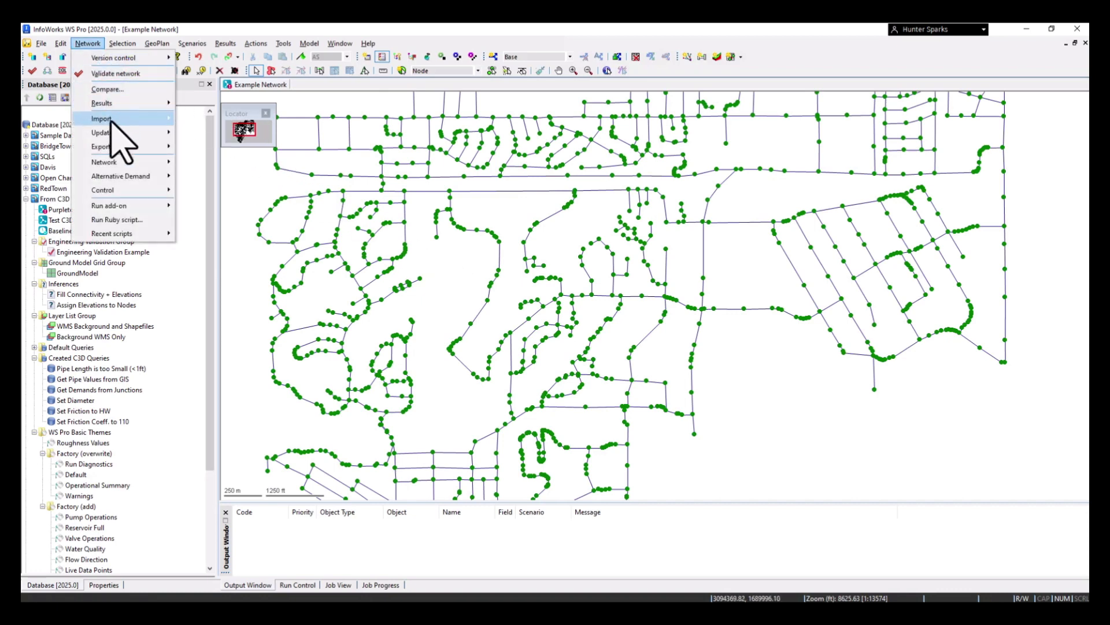
click(114, 221)
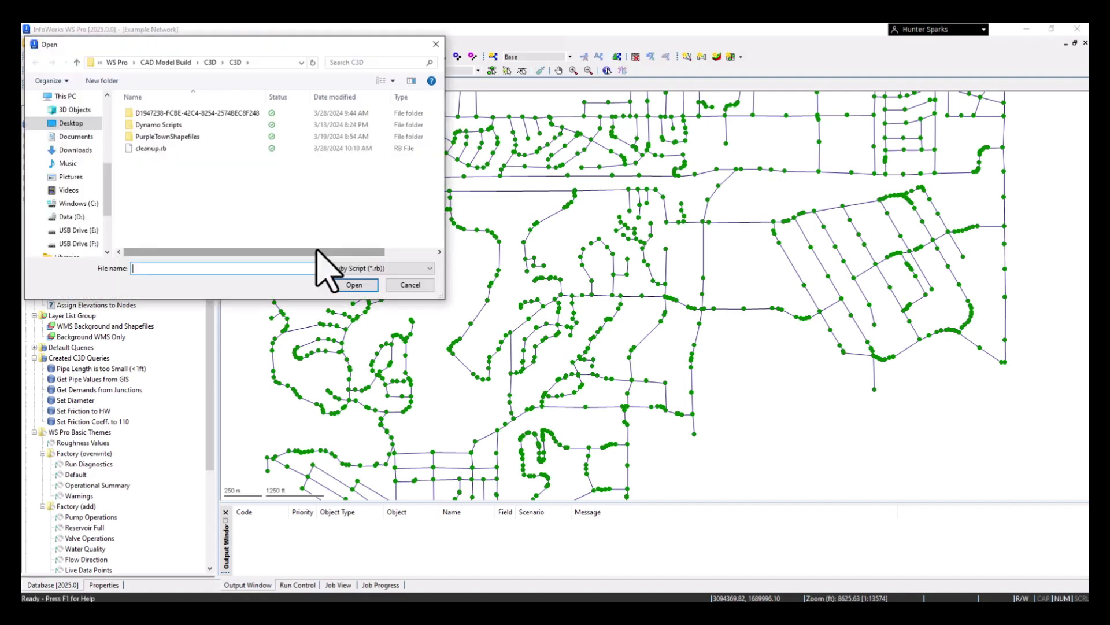
click(167, 148)
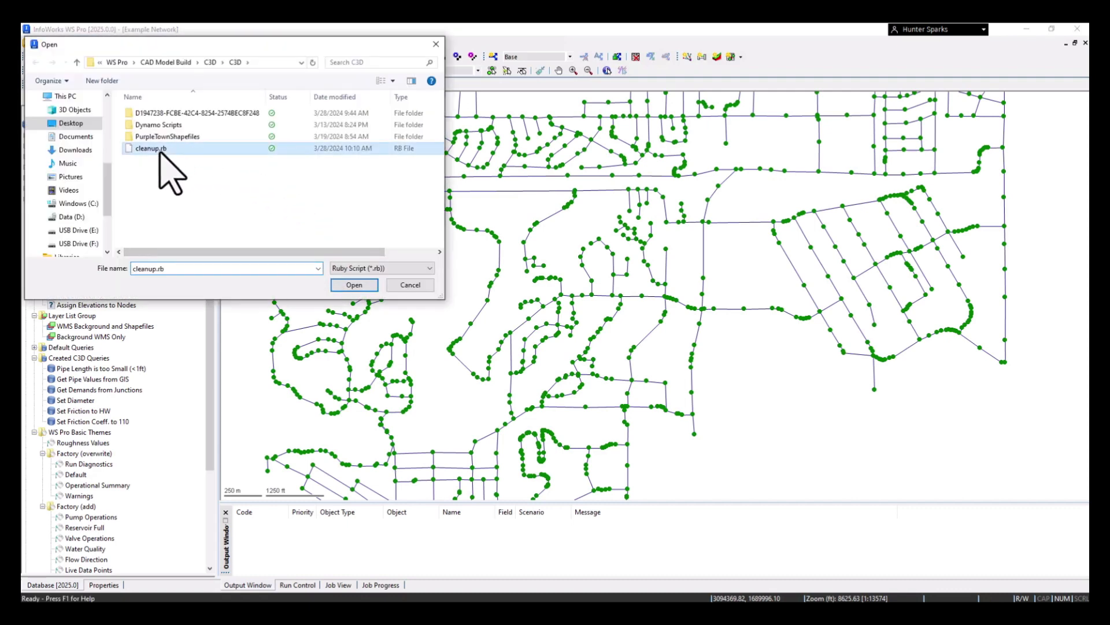
click(354, 285)
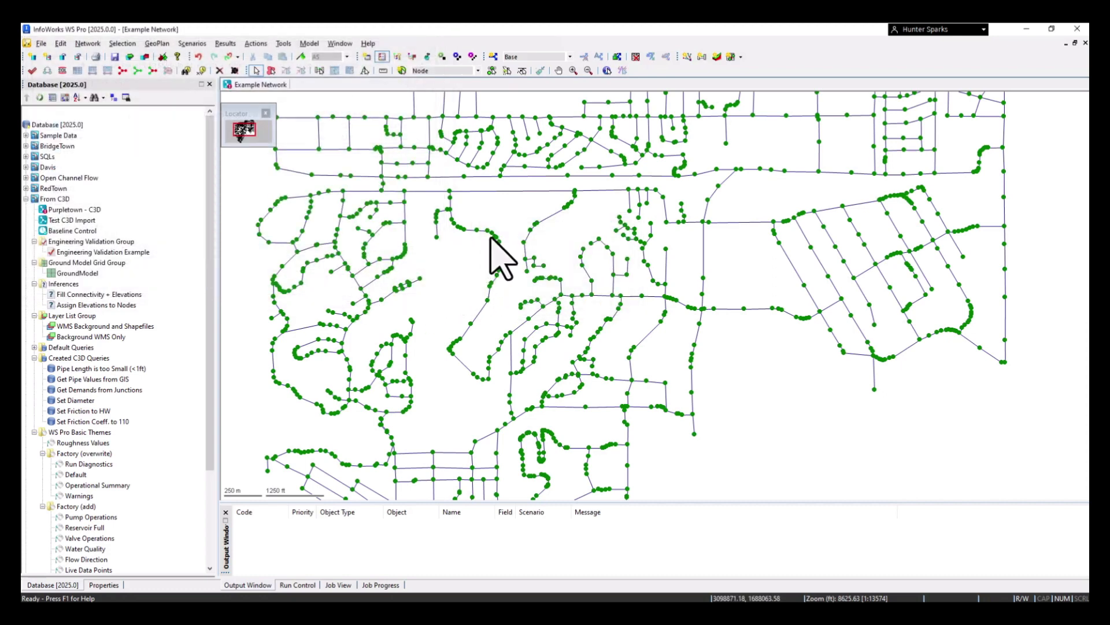
Recheck the overlapping objects at the bend in the central pipe run and open the node's properties
scroll(532, 231, up, 2)
click(546, 219)
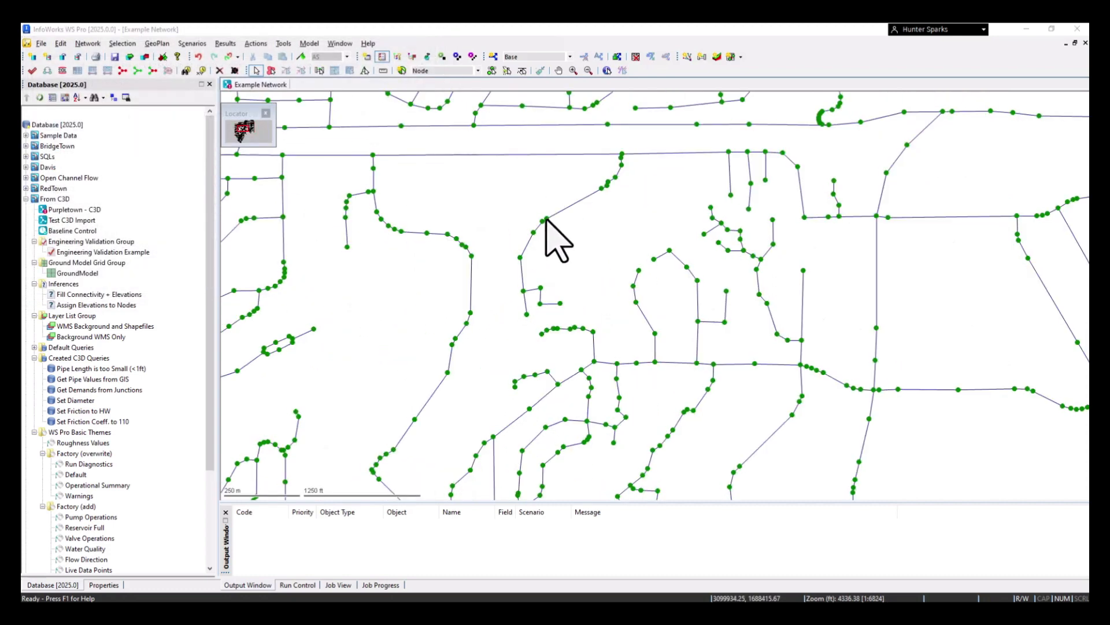
click(485, 295)
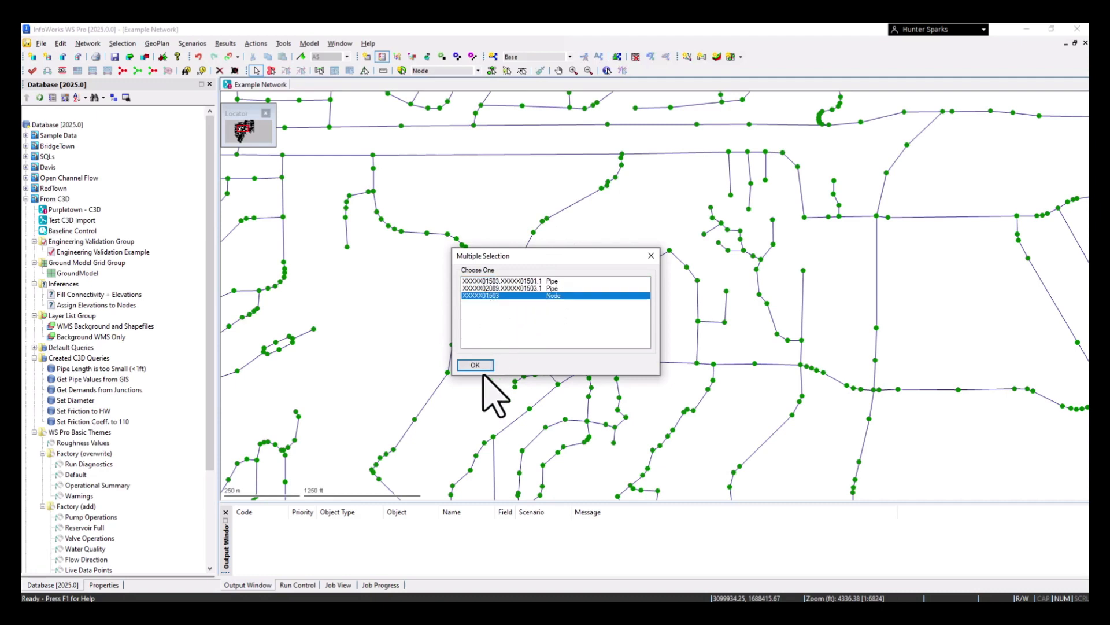
click(476, 365)
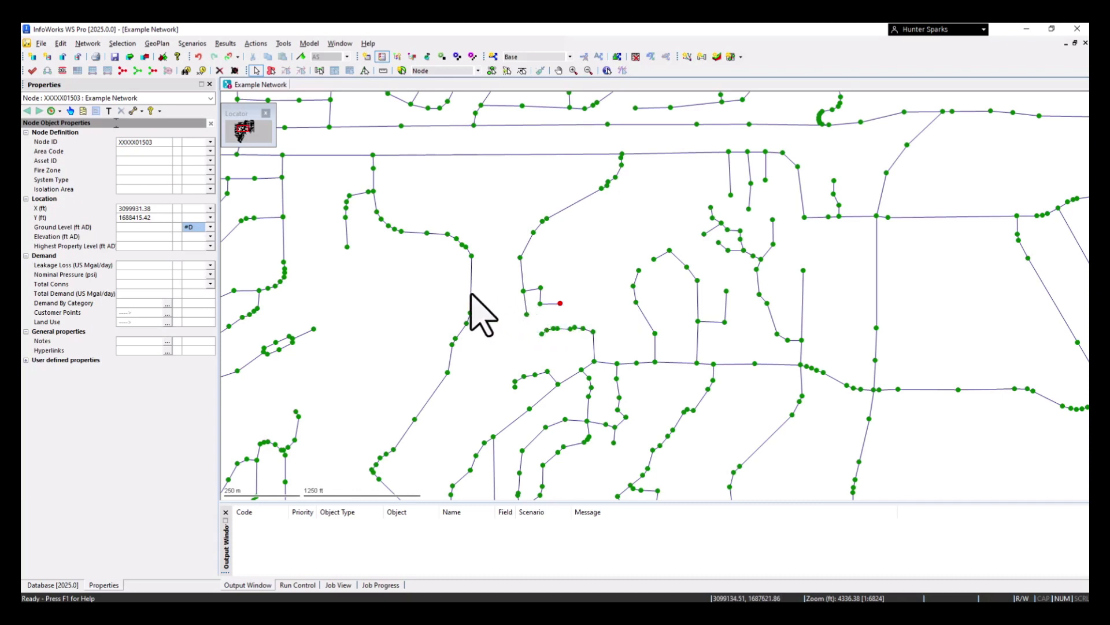
Inspect the properties of a pipe in the central loop, checking the validation messages on its diameter and CW friction fields
click(645, 316)
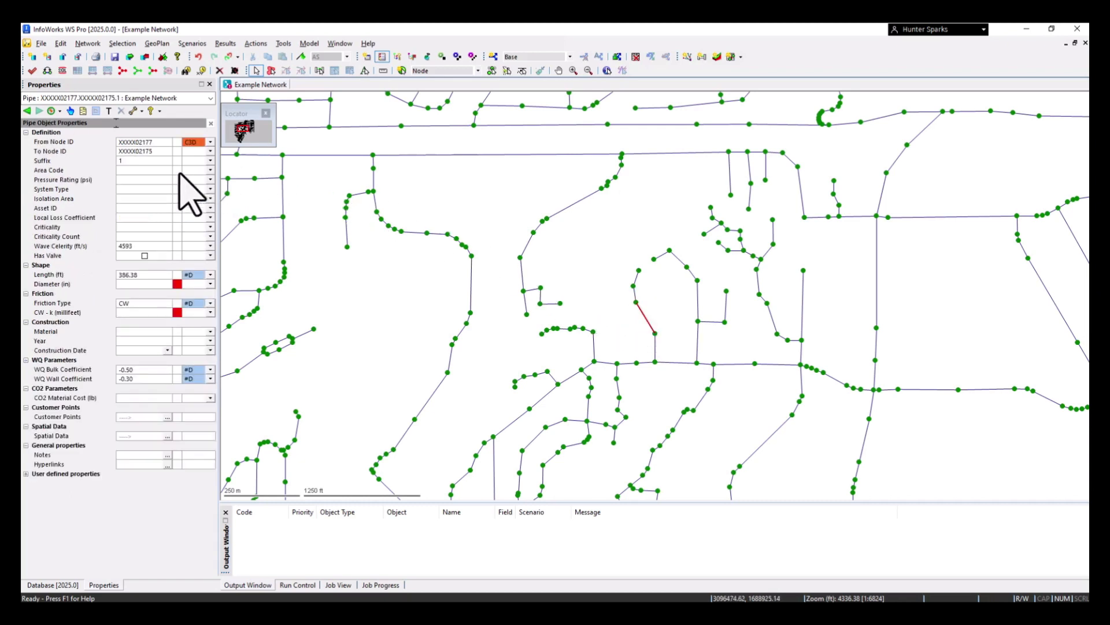
mouse_move(178, 286)
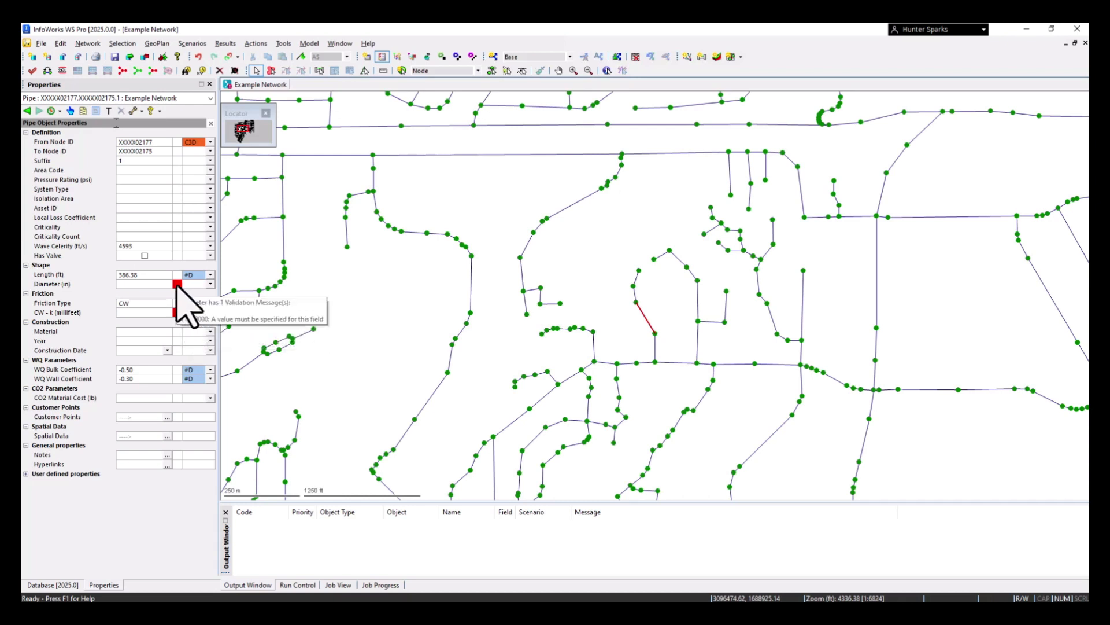
mouse_move(176, 317)
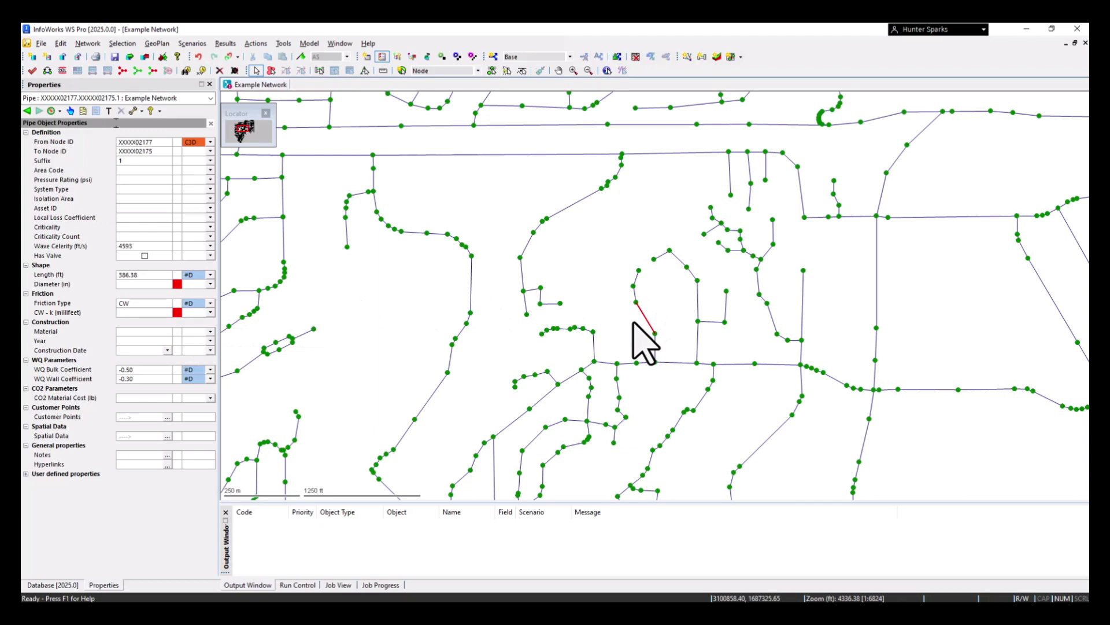
Add a Stored Query Group to the Civil3D Build Water Drop model group
click(53, 584)
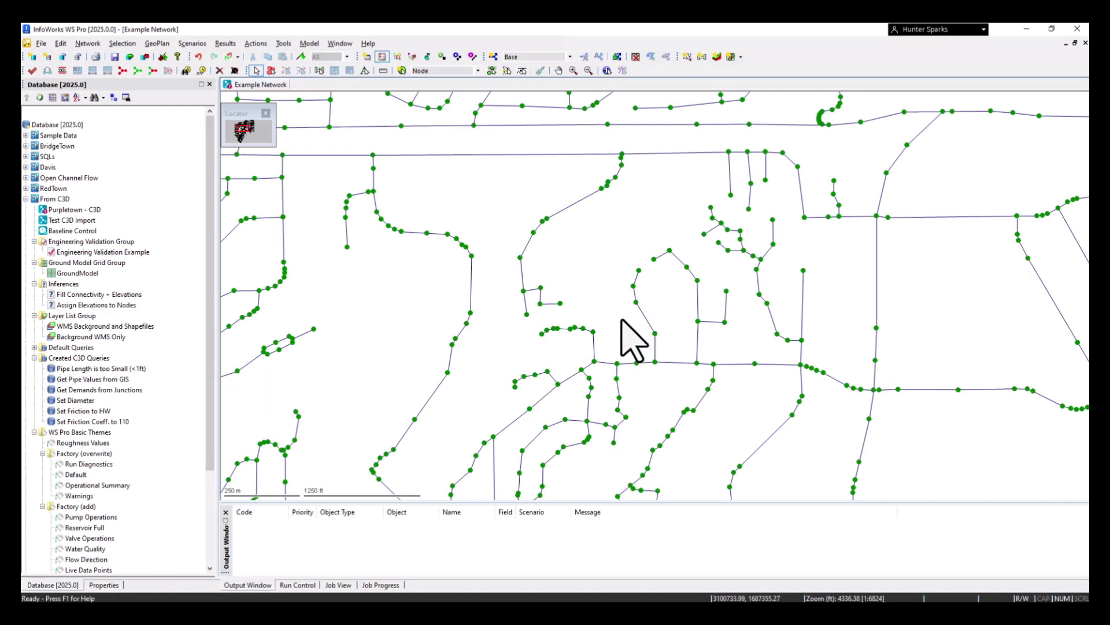
scroll(130, 408, down, 4)
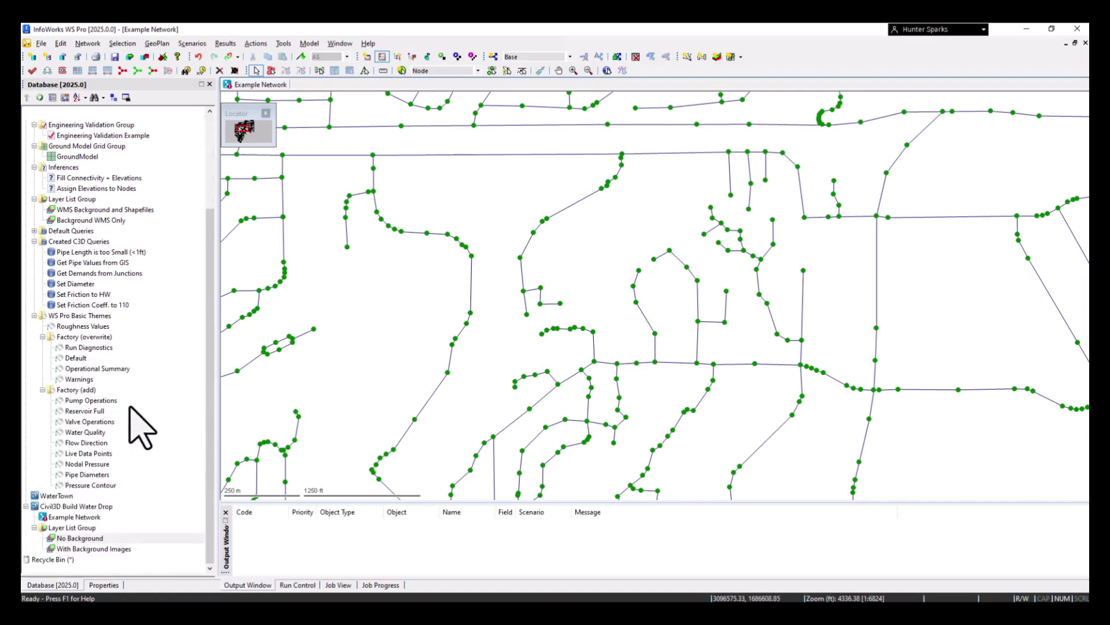
right_click(72, 506)
mouse_move(151, 364)
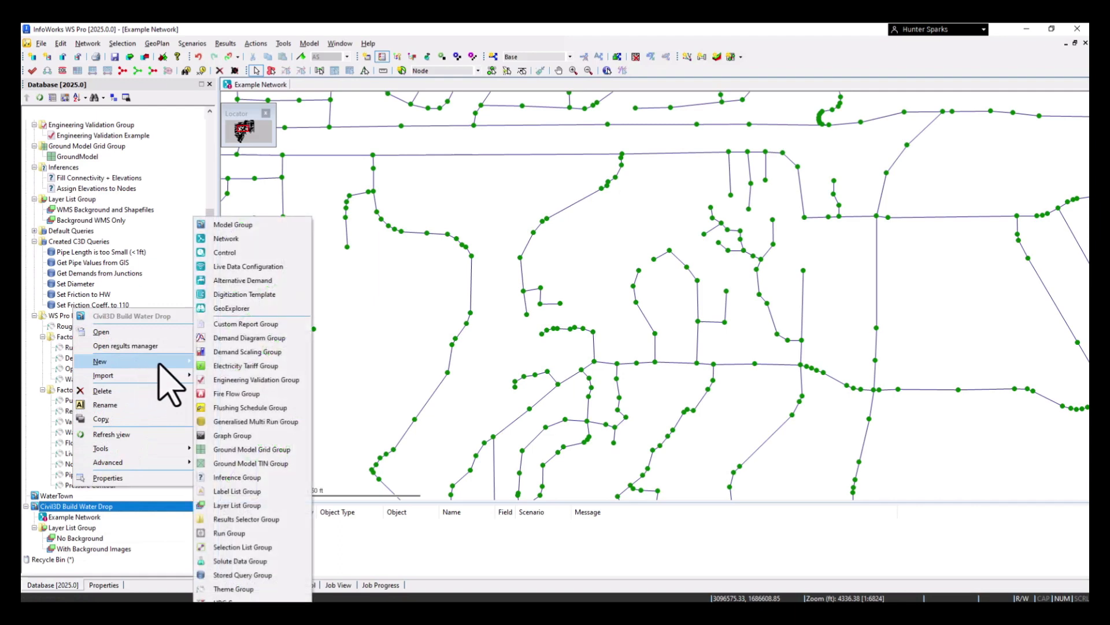
click(243, 574)
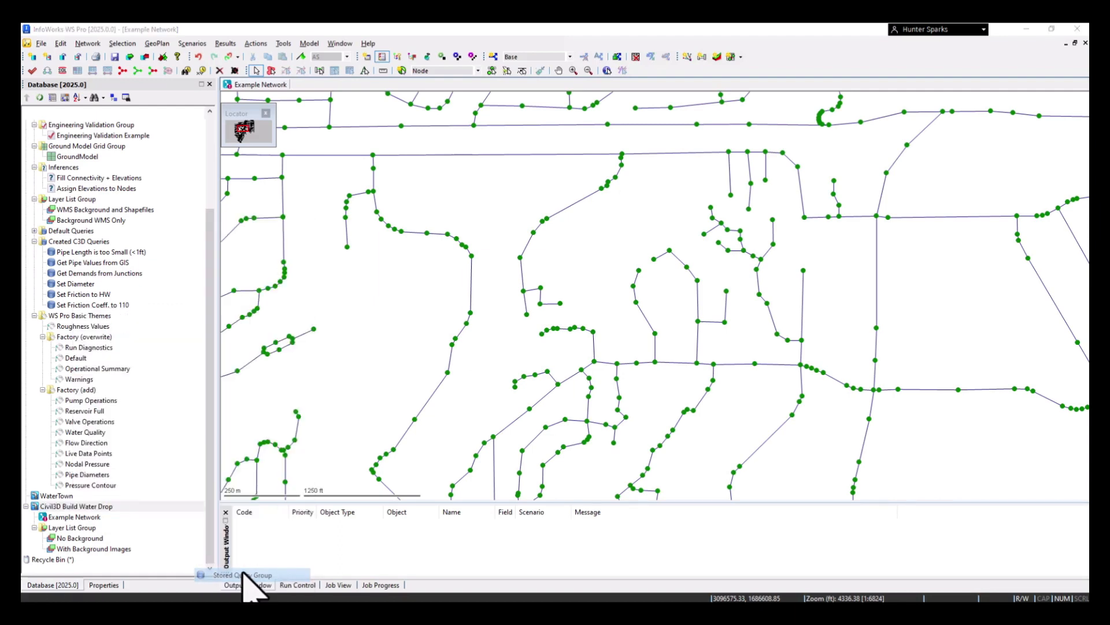
click(570, 352)
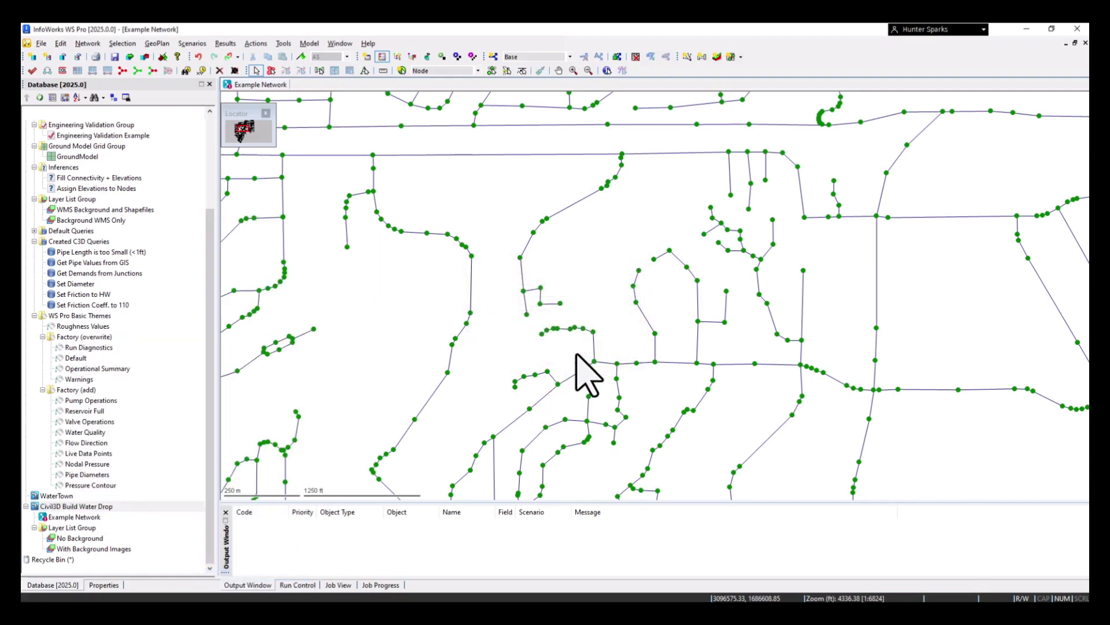
right_click(68, 507)
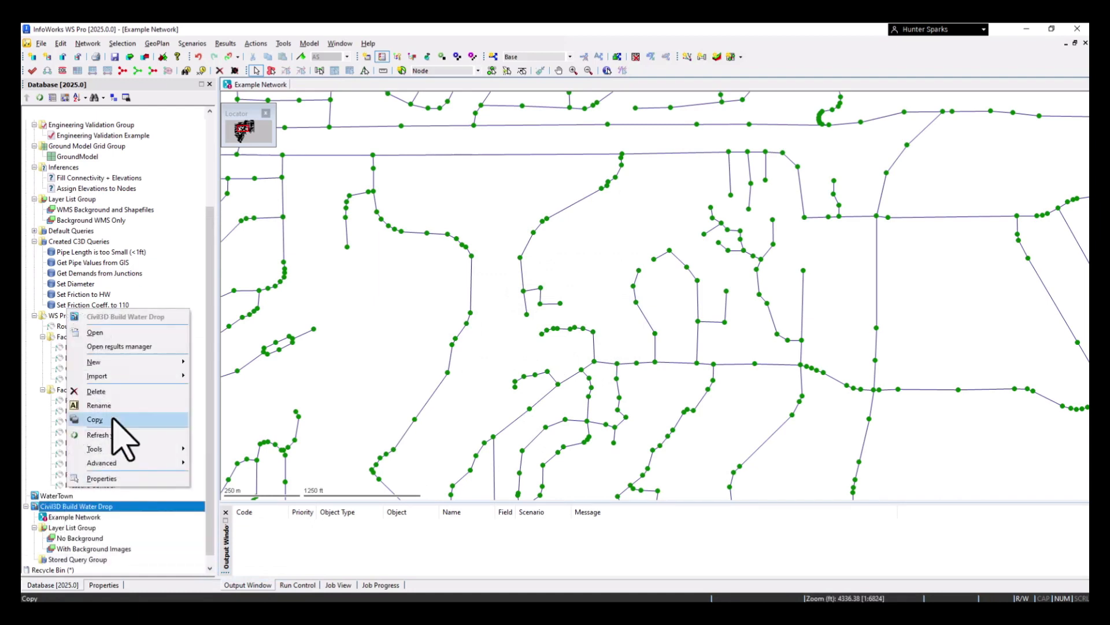
mouse_move(123, 365)
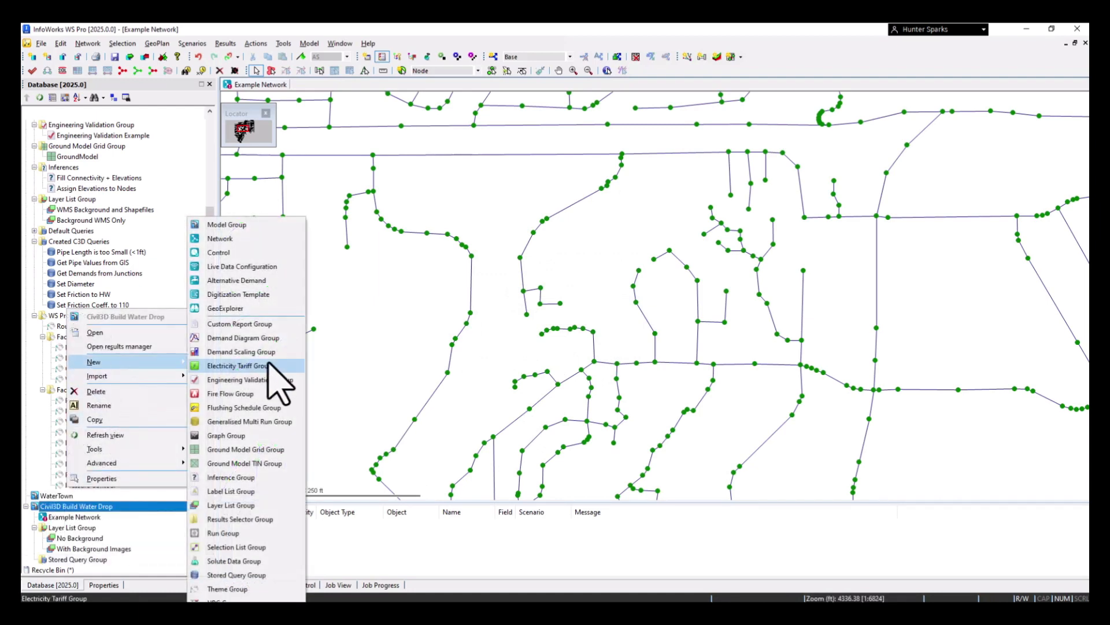
click(237, 575)
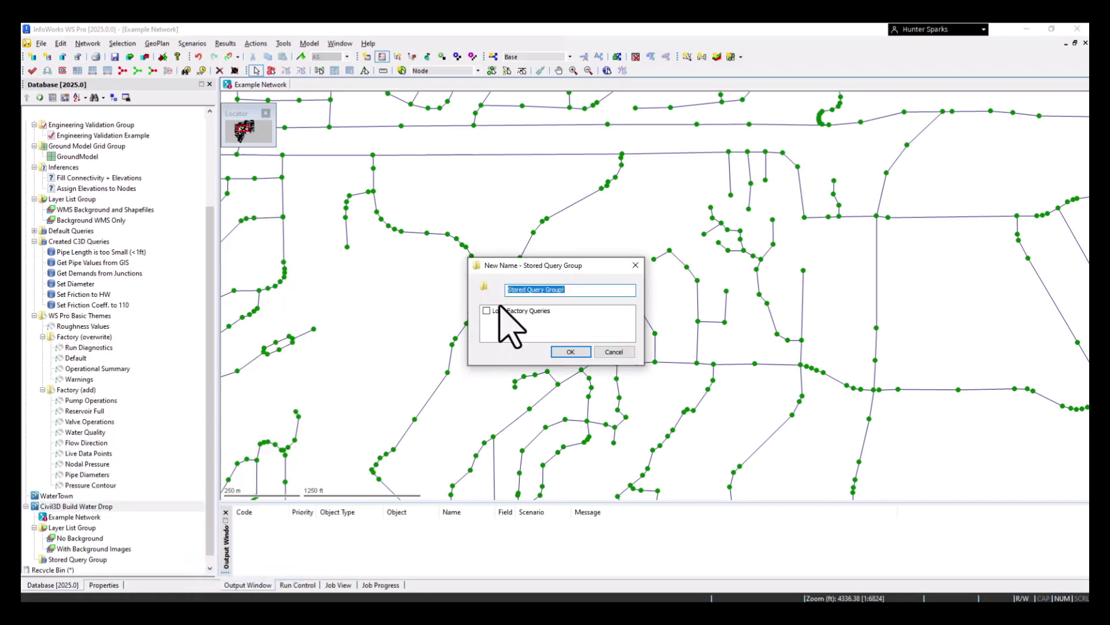
click(614, 352)
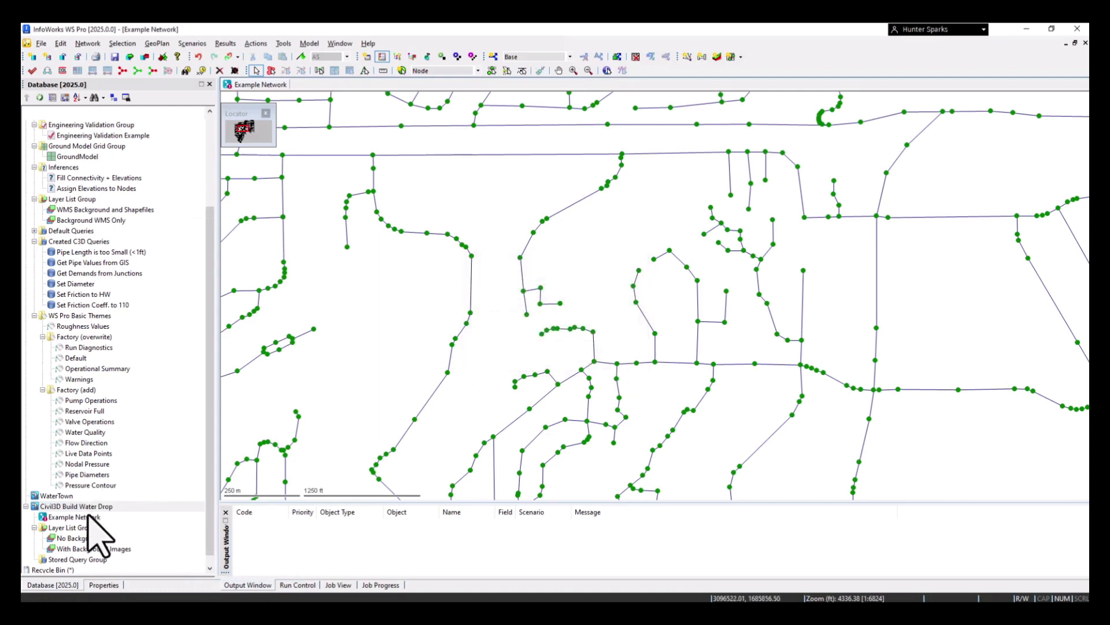
Create a stored query named "Set Diamters to 6 in" in the Stored Query Group and open it for editing
right_click(81, 559)
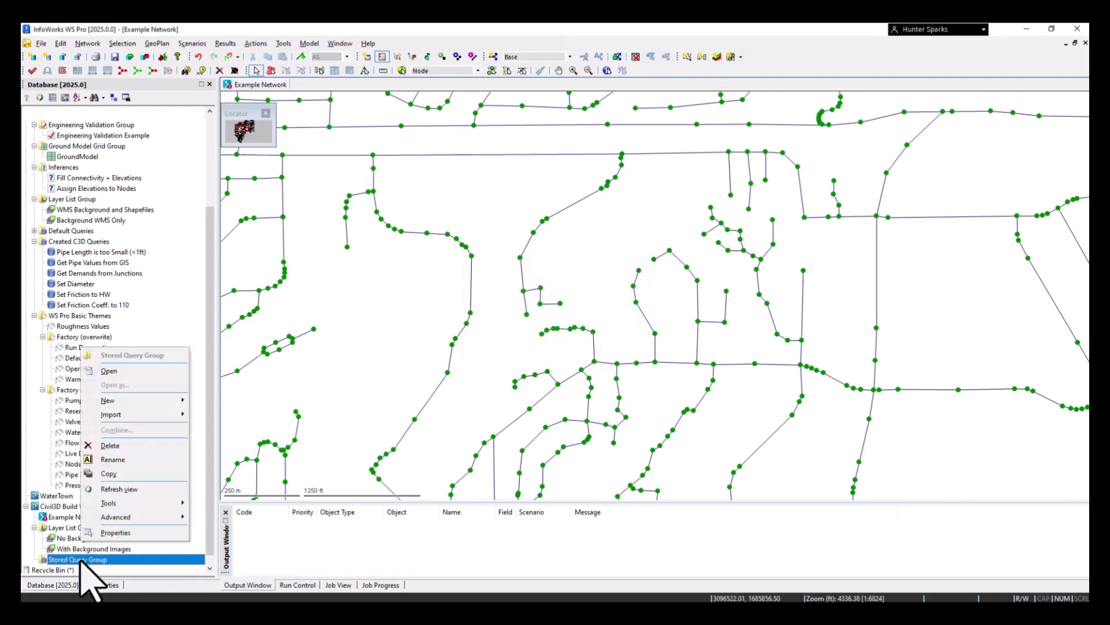
mouse_move(141, 421)
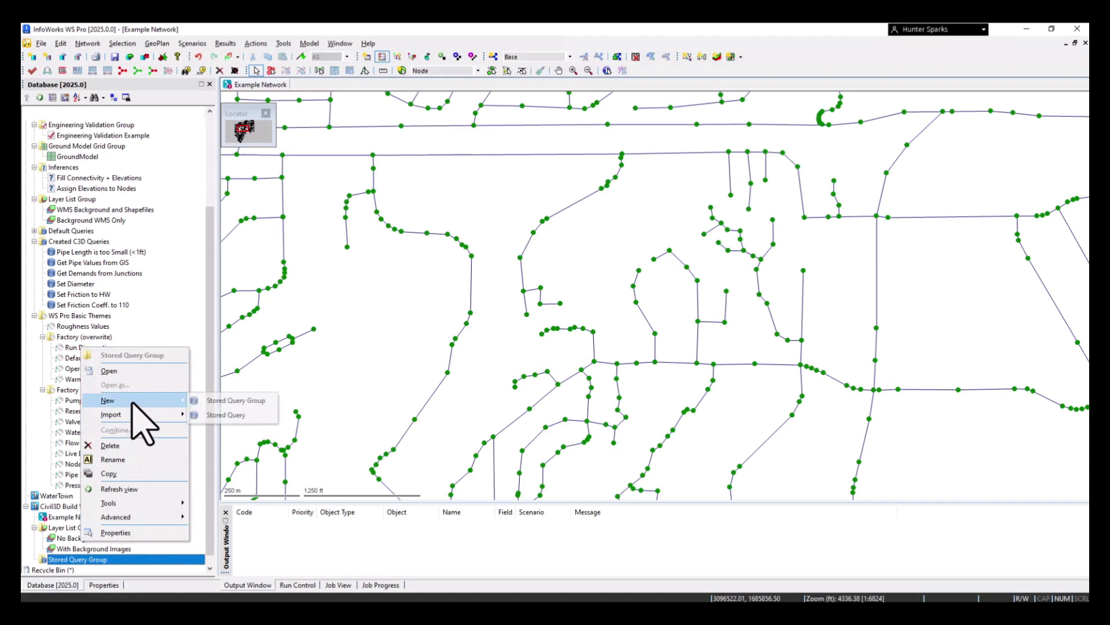
click(234, 419)
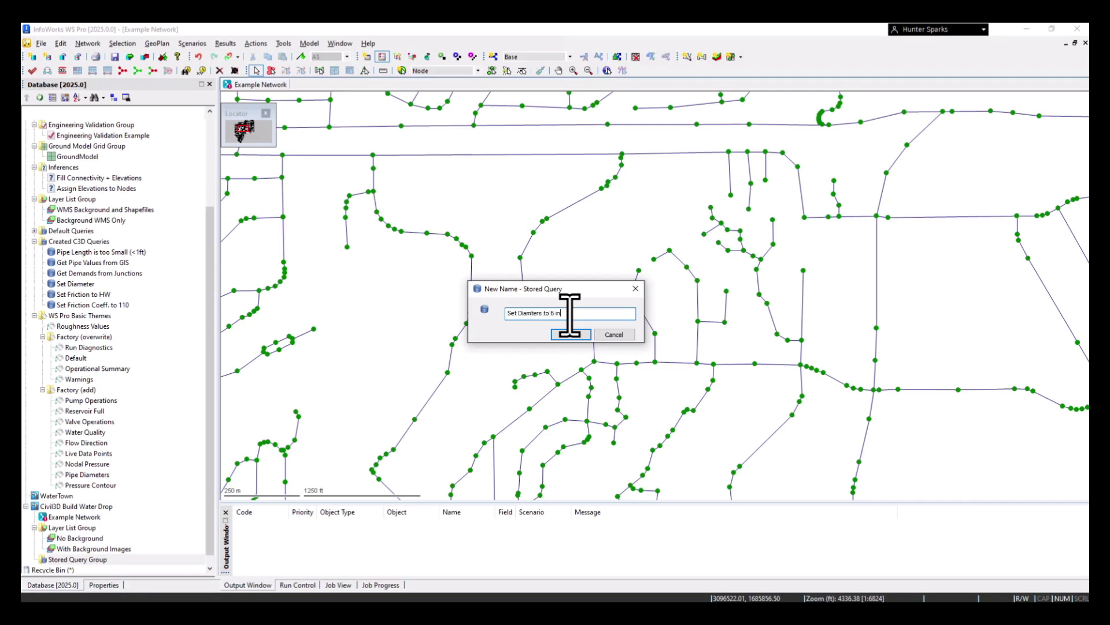
click(571, 334)
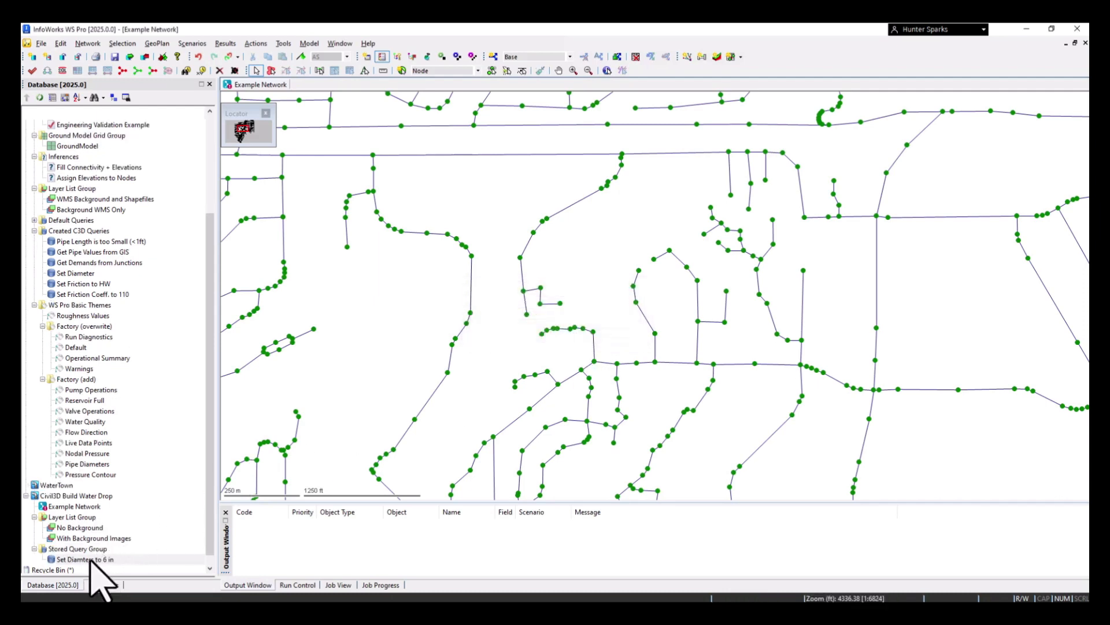
double_click(91, 560)
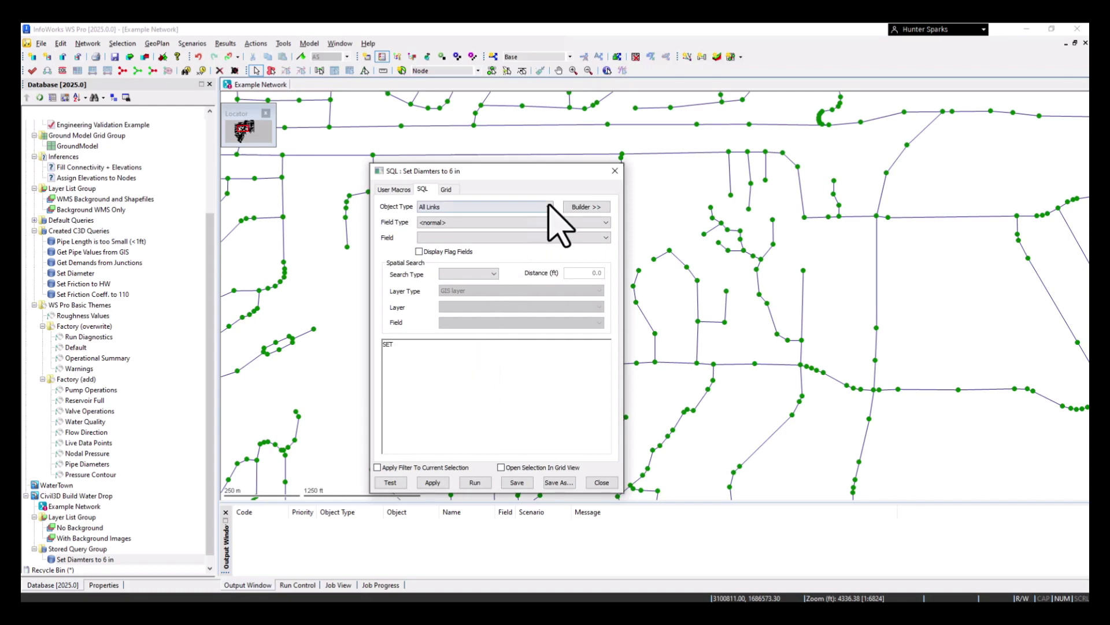
Build the query statement "SET diameter = 6" for All Links using the query builder
click(586, 207)
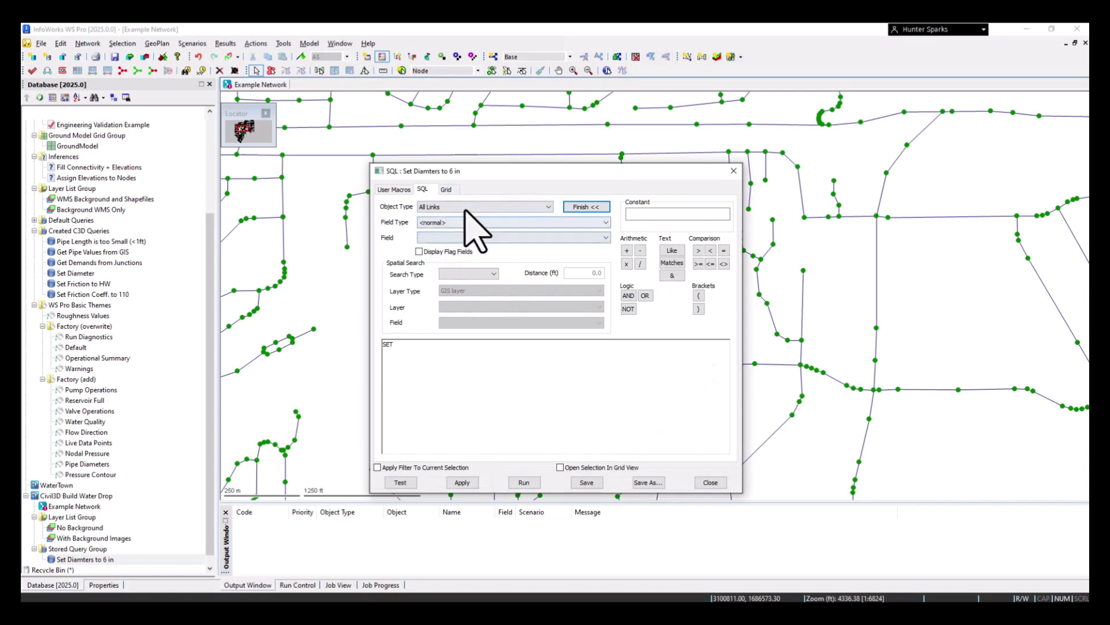
click(446, 206)
click(445, 207)
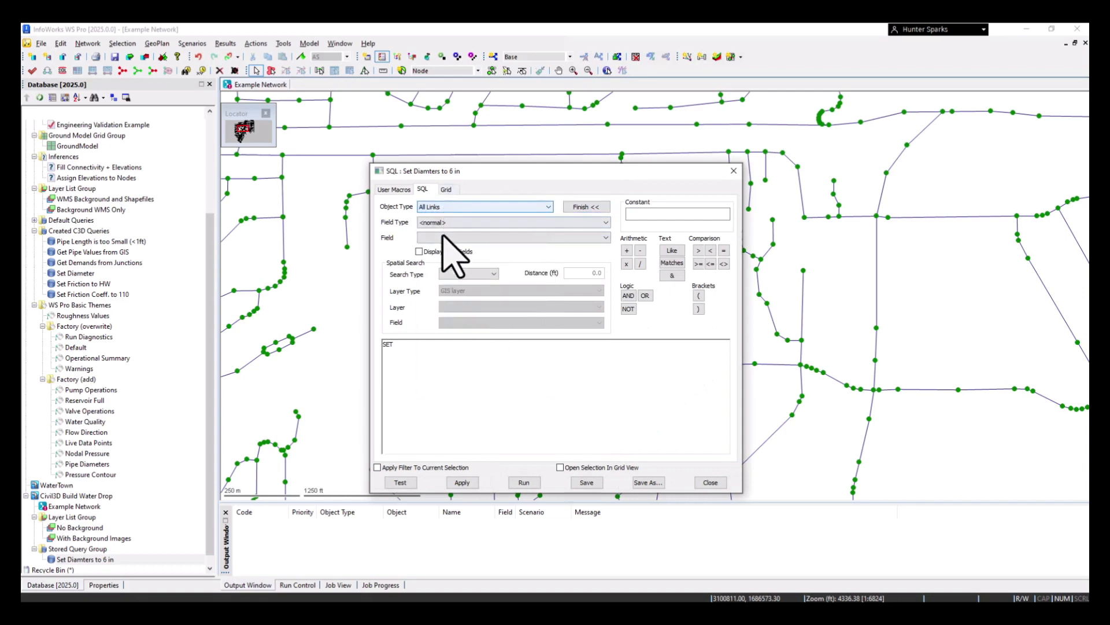
click(443, 238)
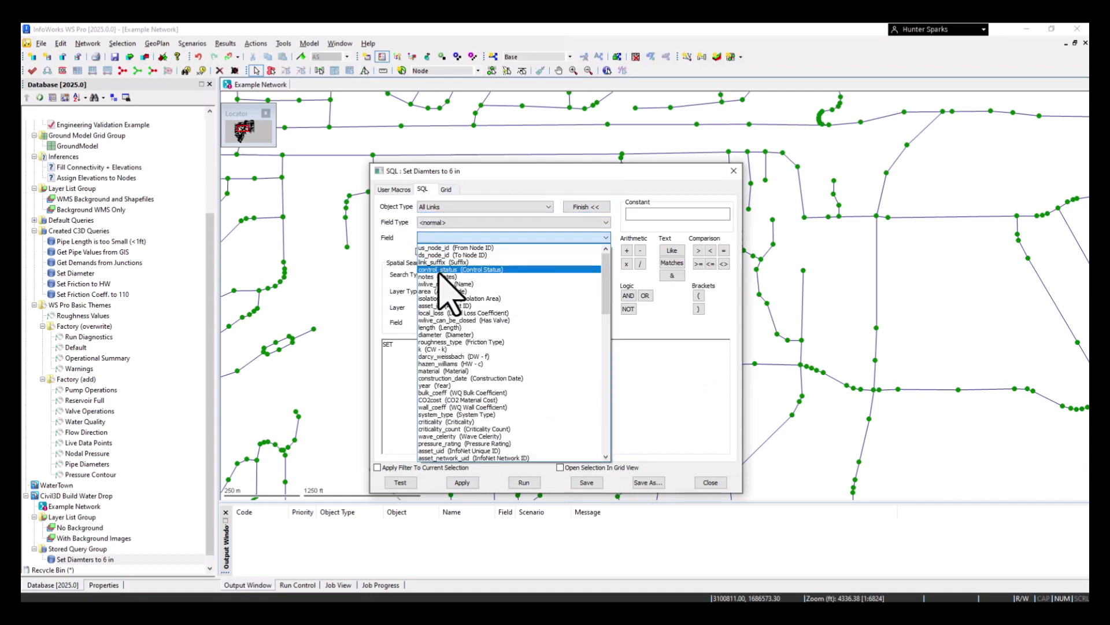
click(443, 335)
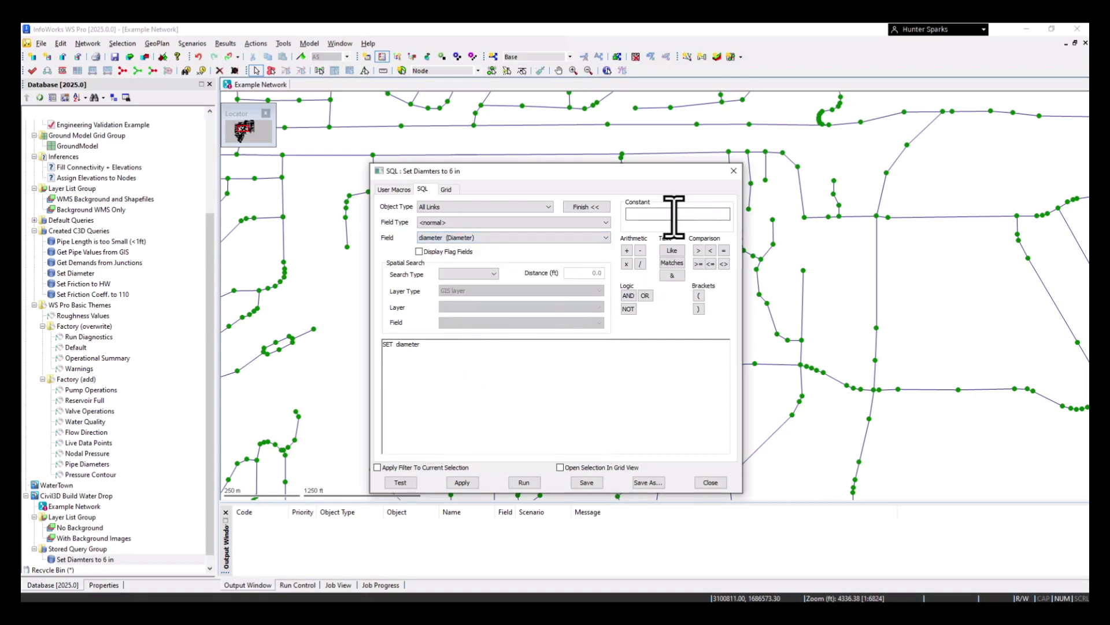
click(723, 250)
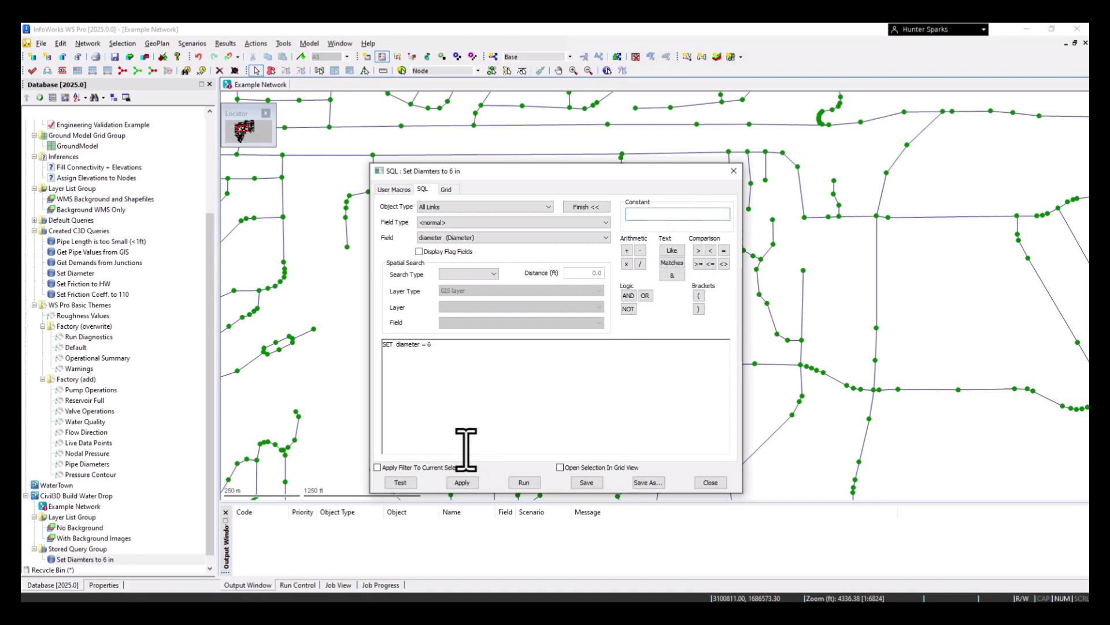
Test the syntax of the "Set Diamters to 6 in" query, then save and close it
click(401, 483)
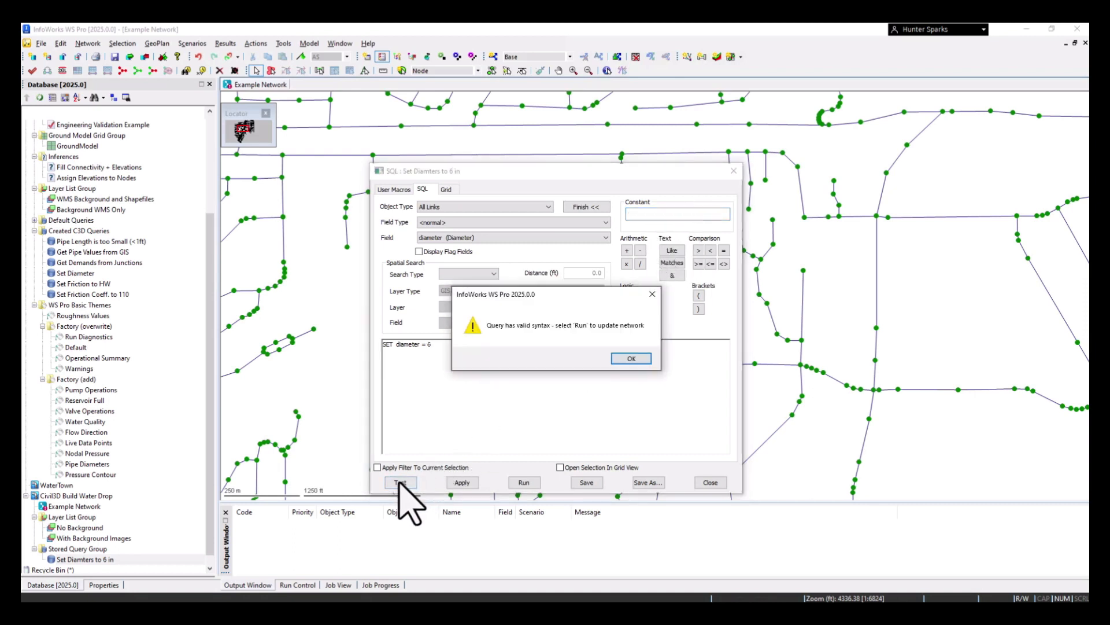
click(632, 359)
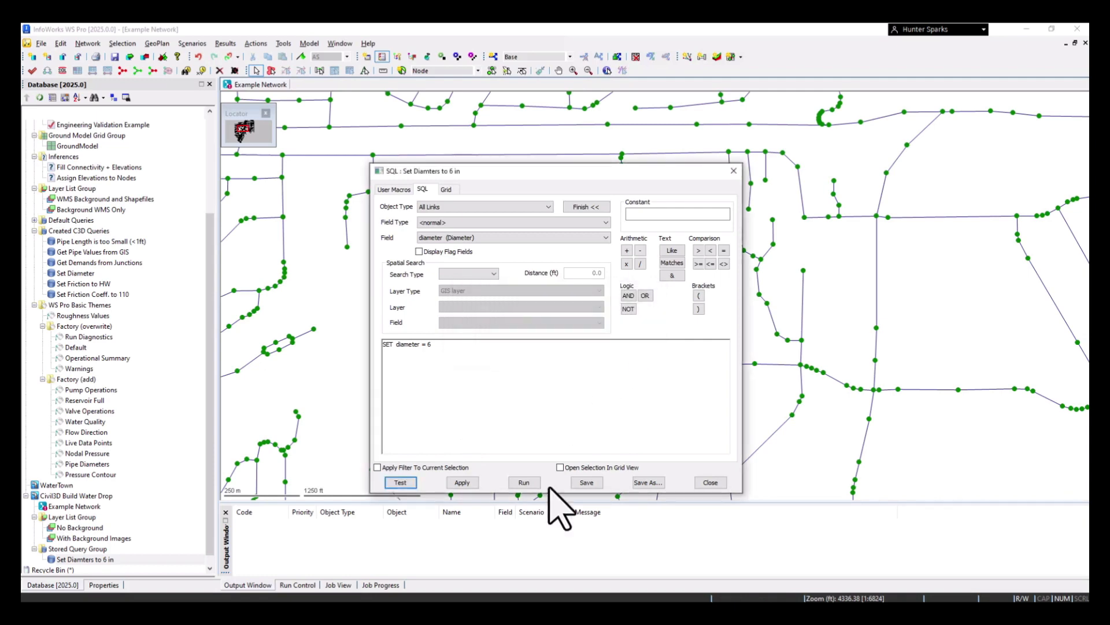
click(586, 483)
click(733, 171)
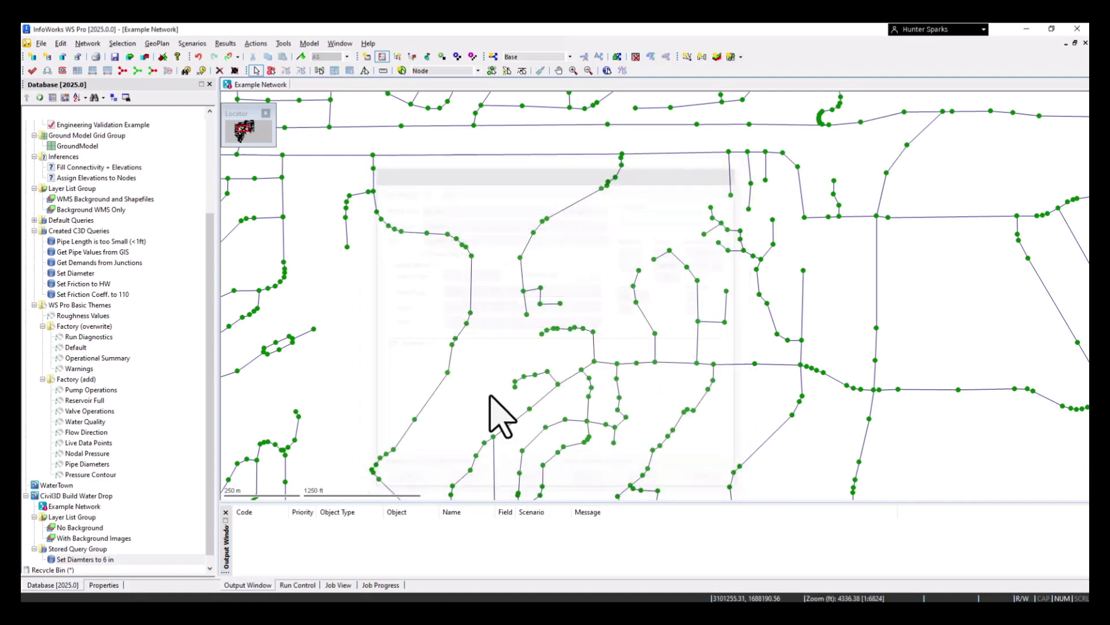
Run the "Set Diamters to 6 in" query on the network and check a pipe's diameter and friction properties
click(105, 560)
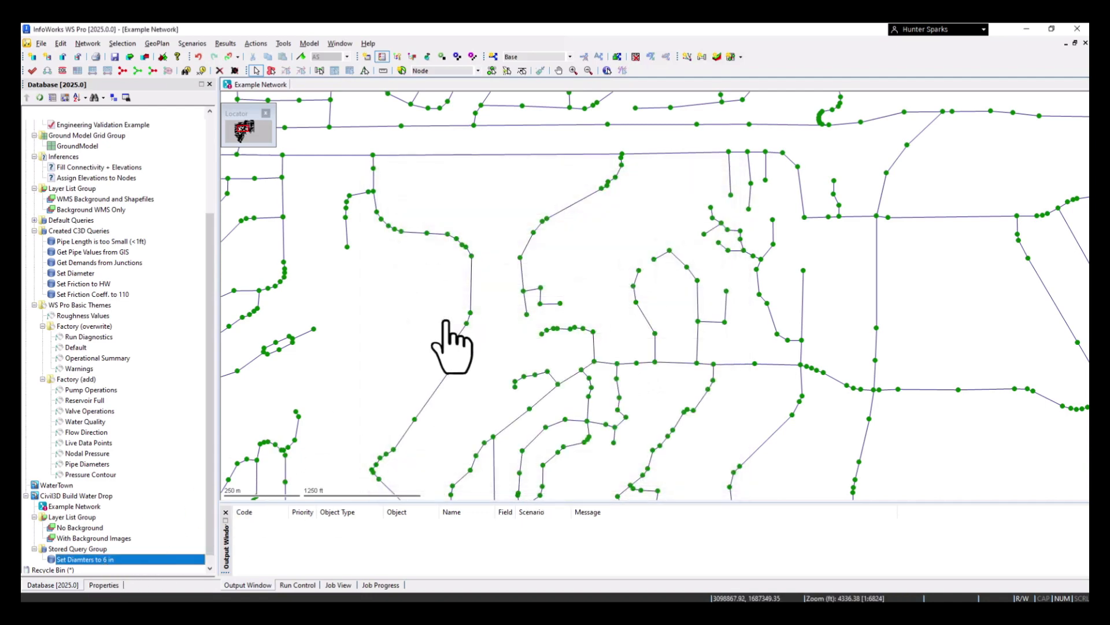
double_click(471, 287)
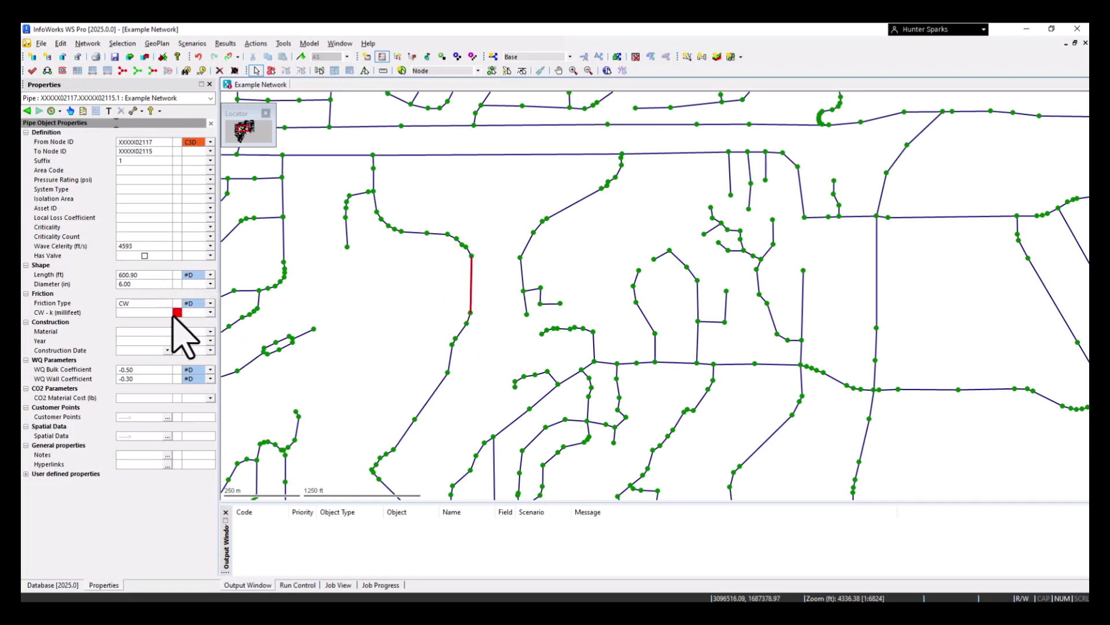
click(498, 315)
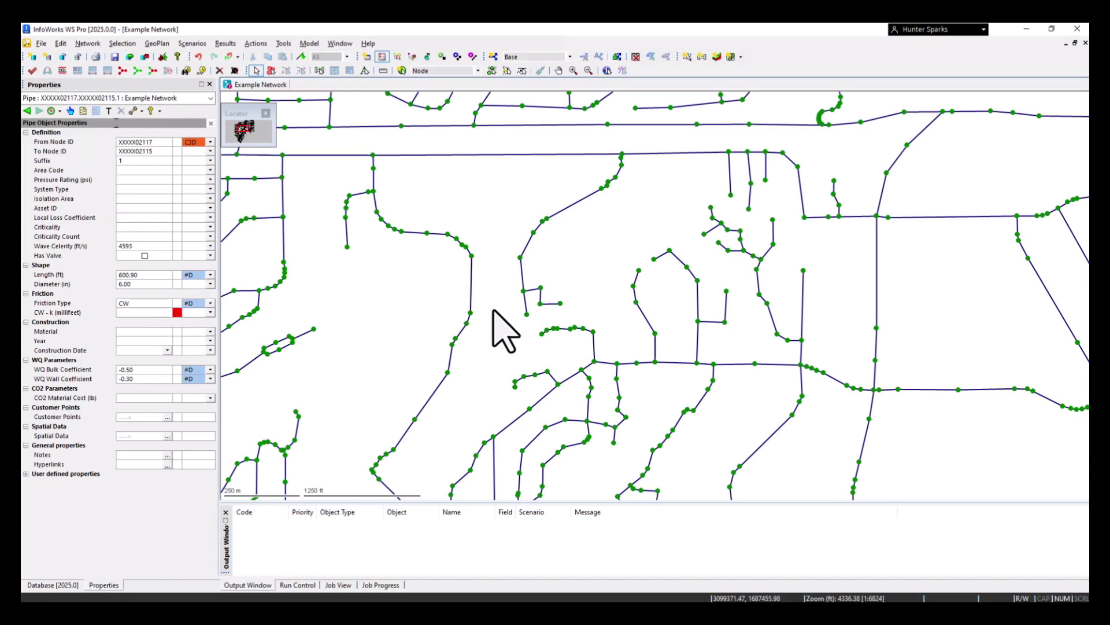
mouse_move(175, 313)
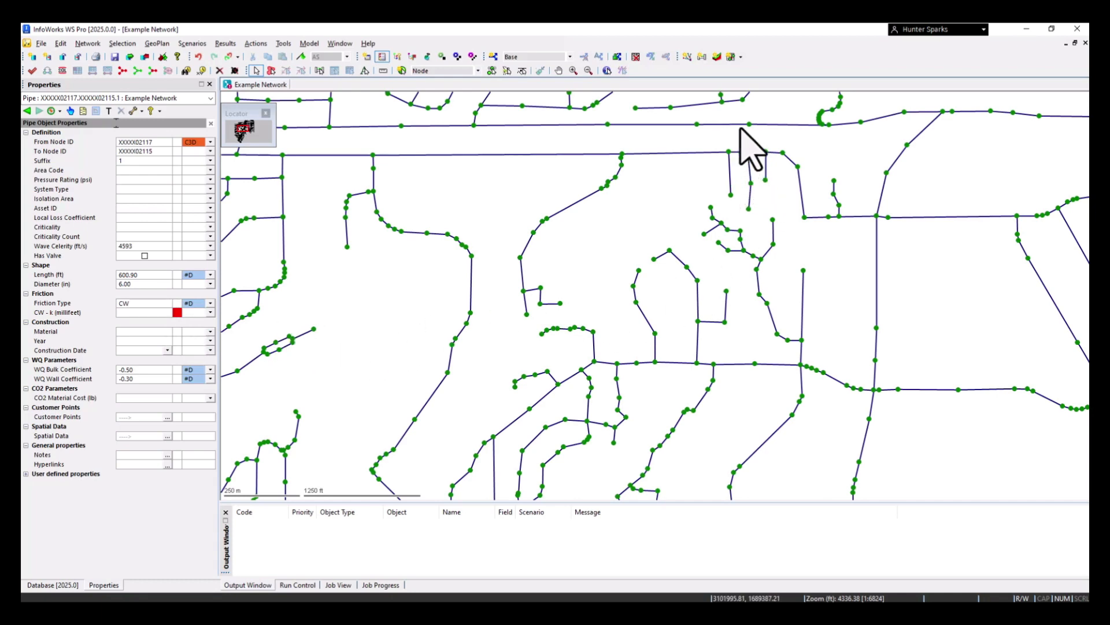
Review the Friction Type column in a new links grid, then return to the network map and the pipe's CW - k field
click(740, 56)
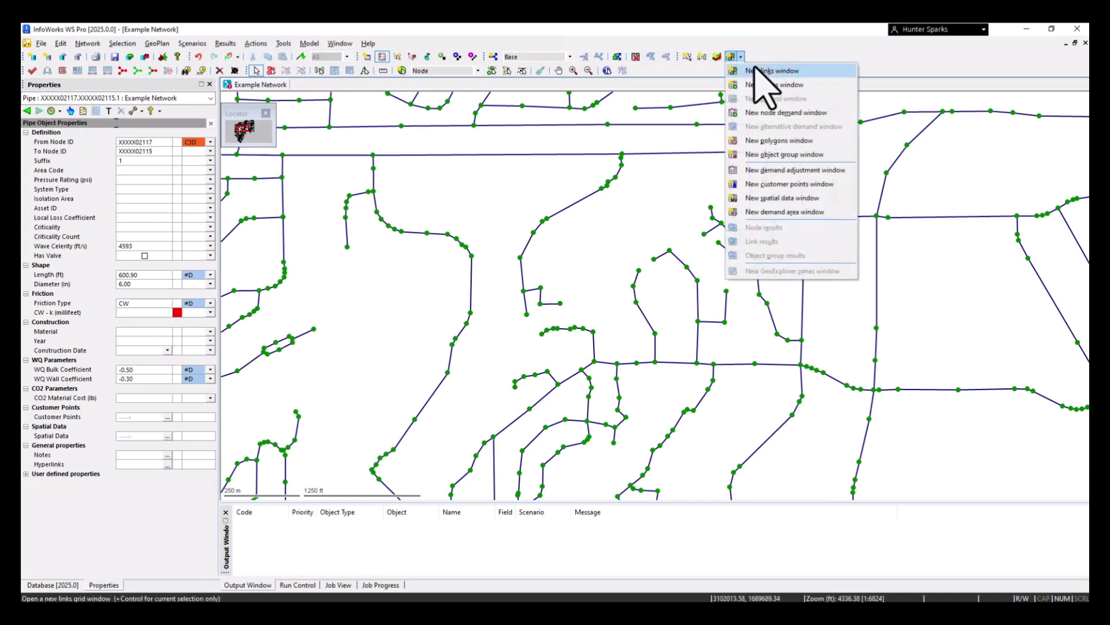
click(757, 70)
click(810, 107)
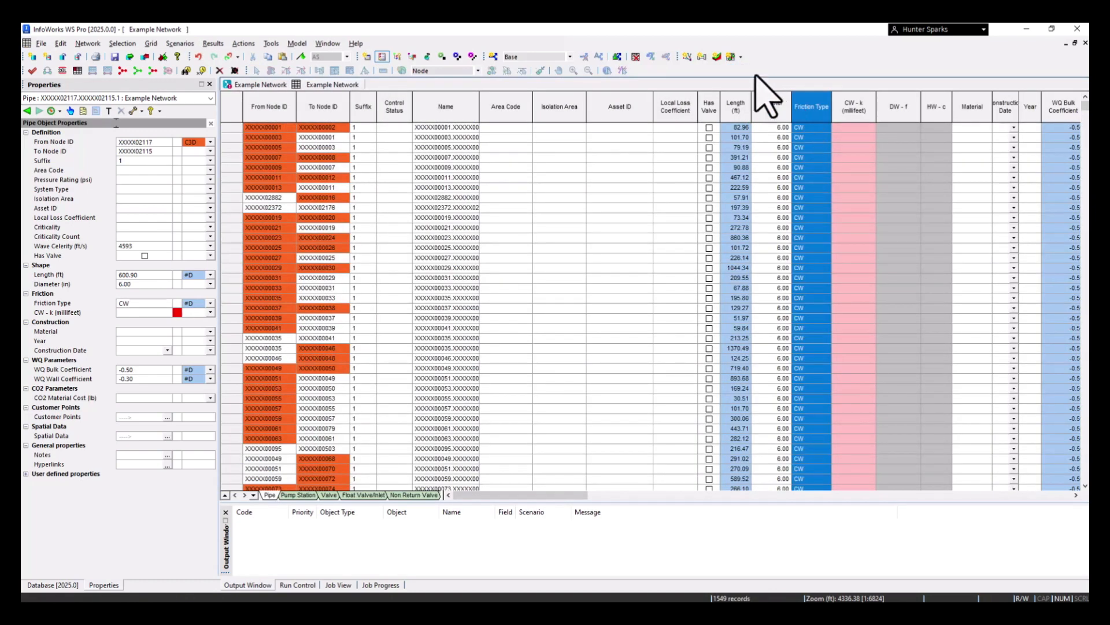
click(260, 85)
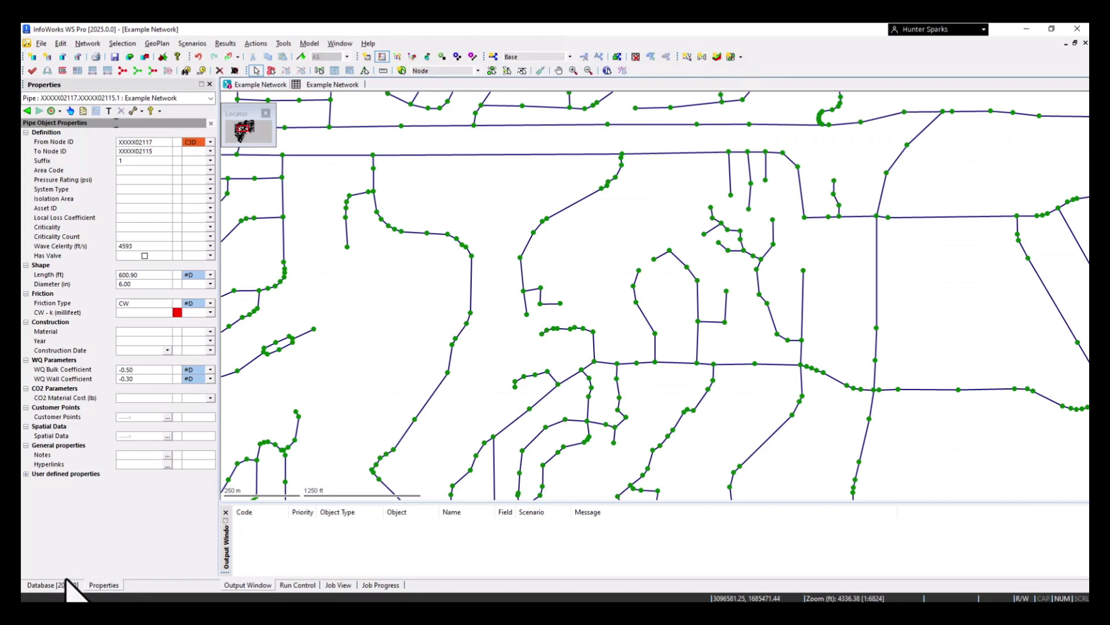
click(142, 313)
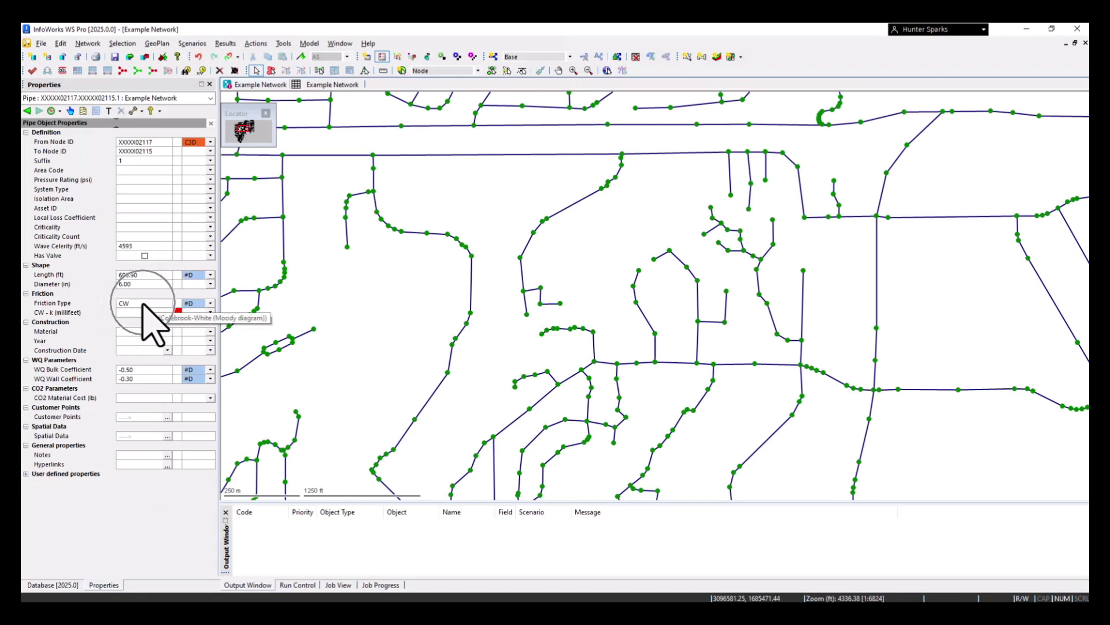
Run the "Set Friction to HW" and "Set Friction Coeff. to 110" queries on the network and check a pipe's friction properties
click(65, 587)
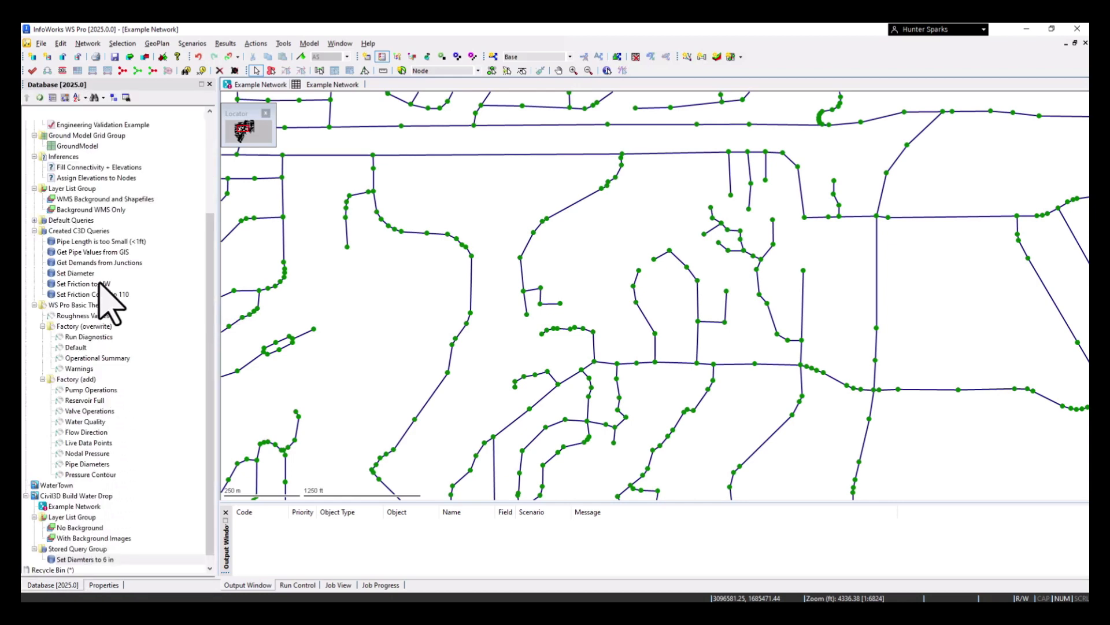
drag(89, 287, 345, 310)
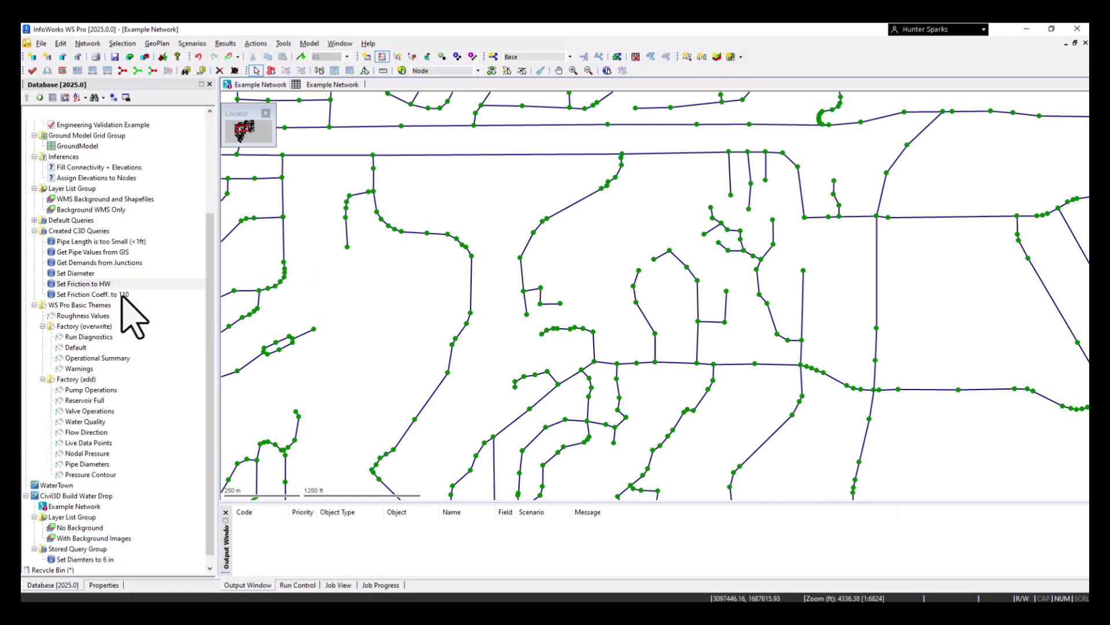
drag(91, 296, 359, 305)
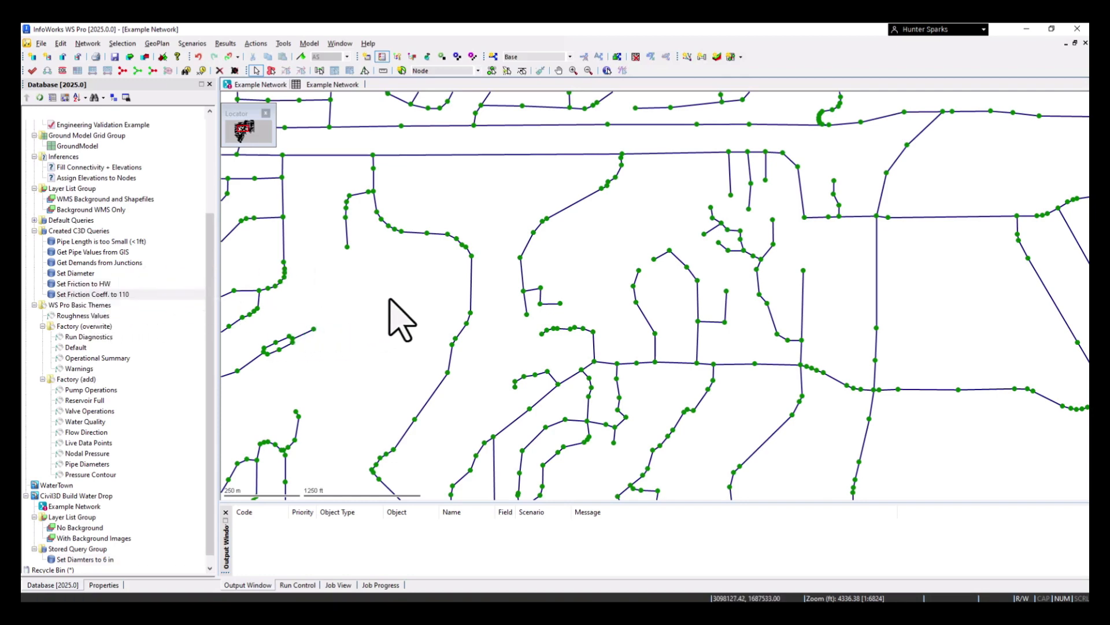
click(471, 278)
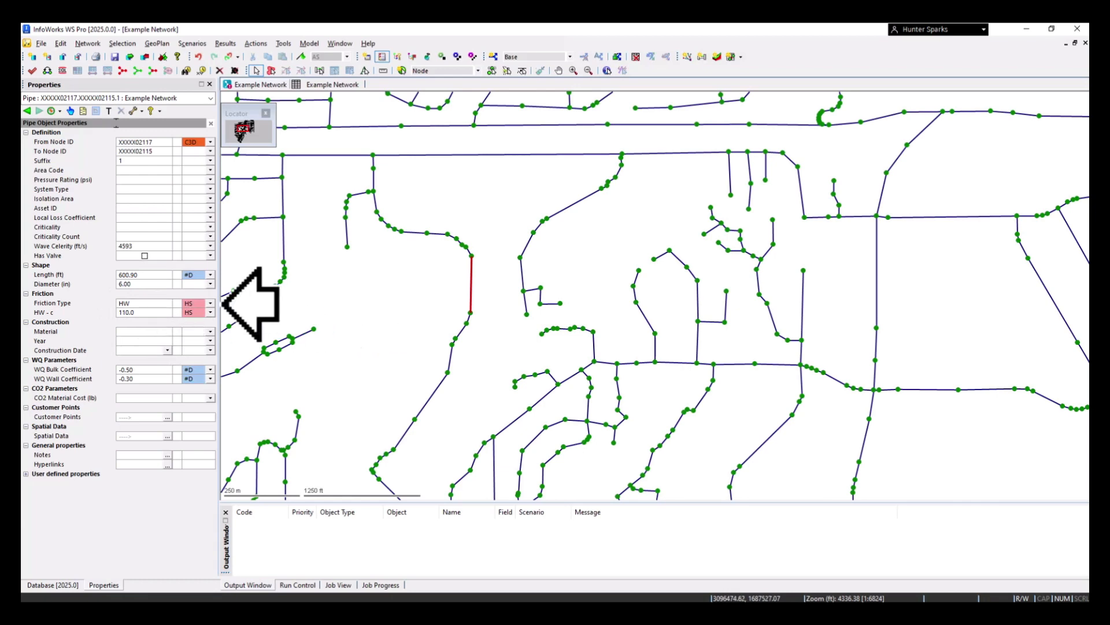
click(345, 309)
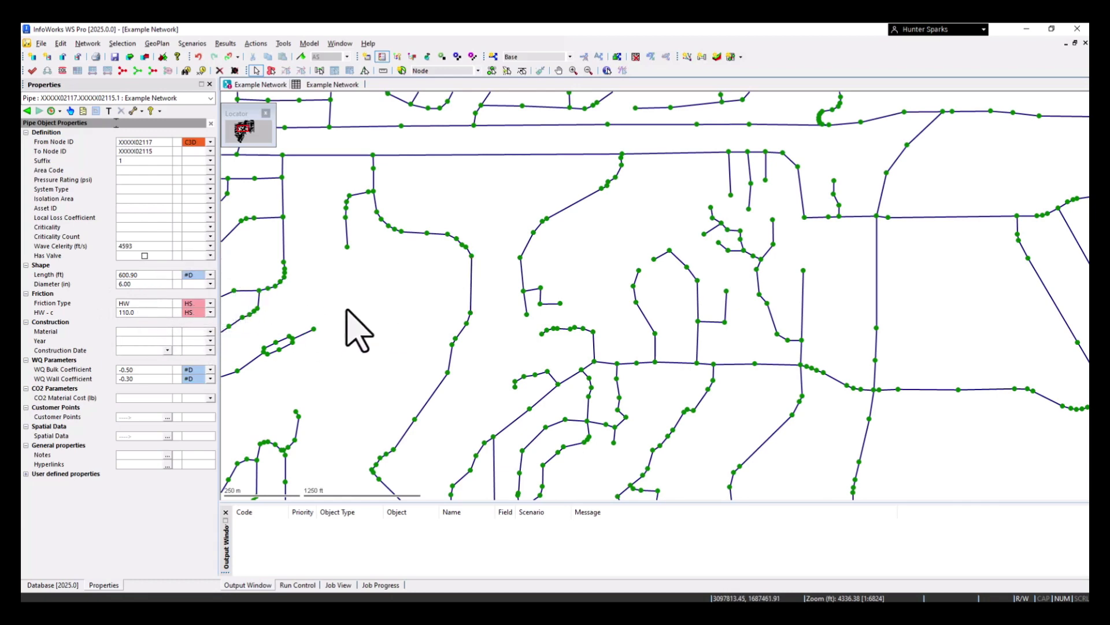
Open the "Set Friction to HW" query to review its roughness type and flag statements, then close it
click(58, 585)
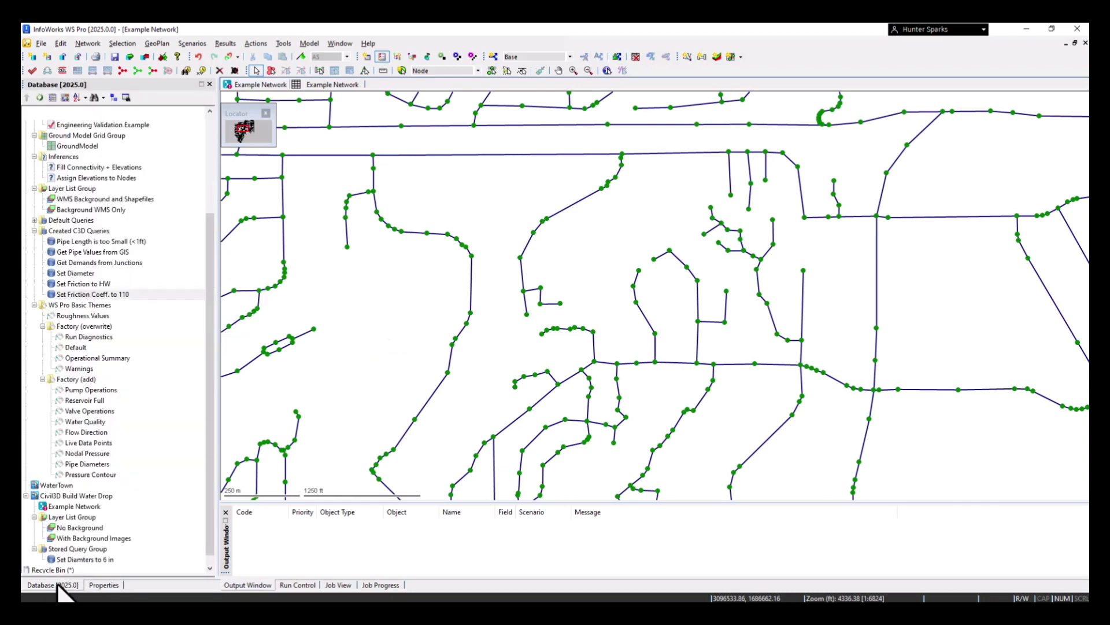
click(84, 275)
double_click(87, 284)
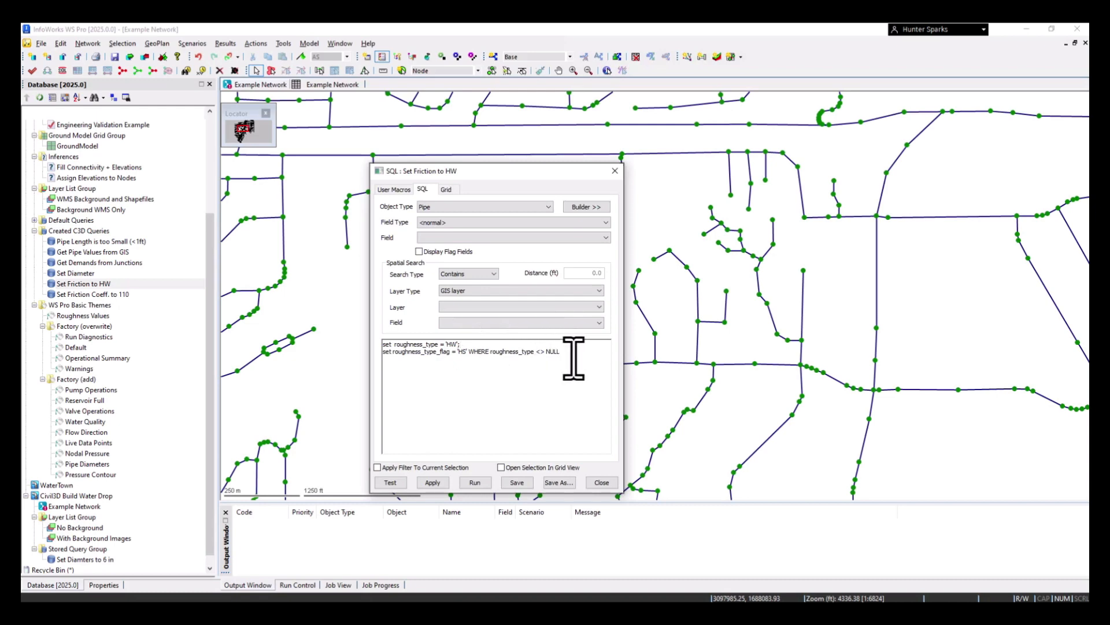
click(615, 171)
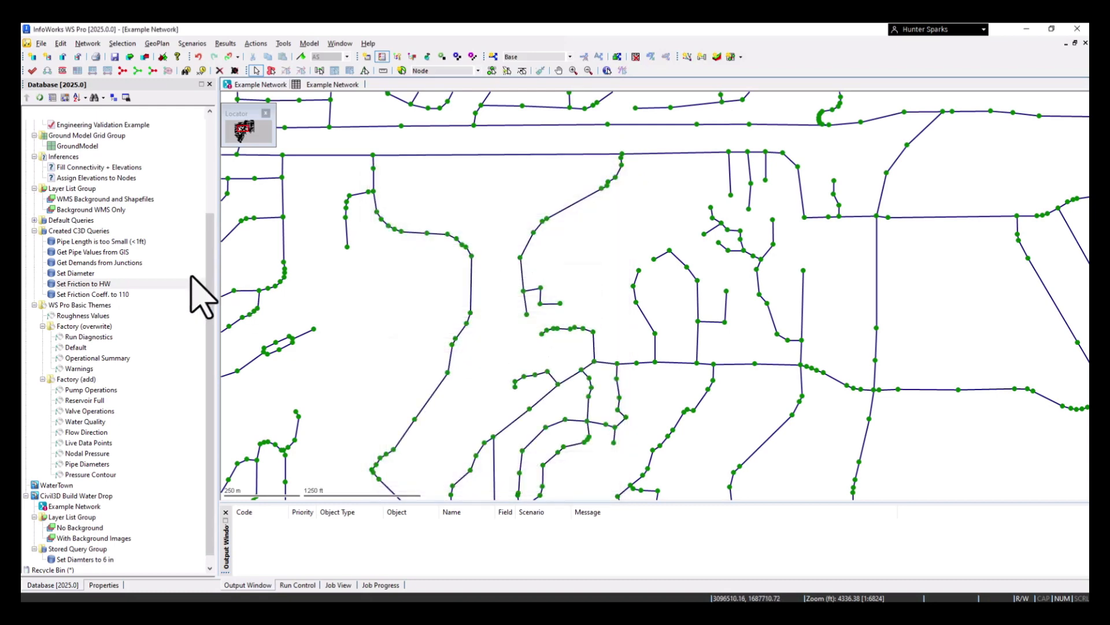
Review the "Set Diameter" query, run it on the network to set diameters to 6 with the AS flag, and check a pipe's properties
double_click(78, 273)
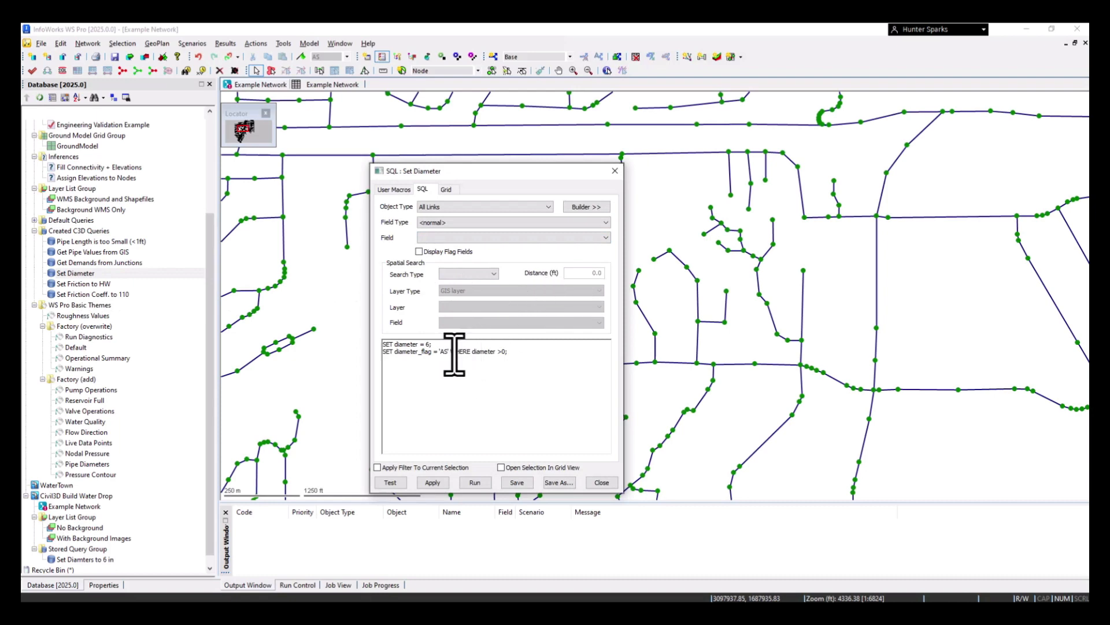
click(615, 170)
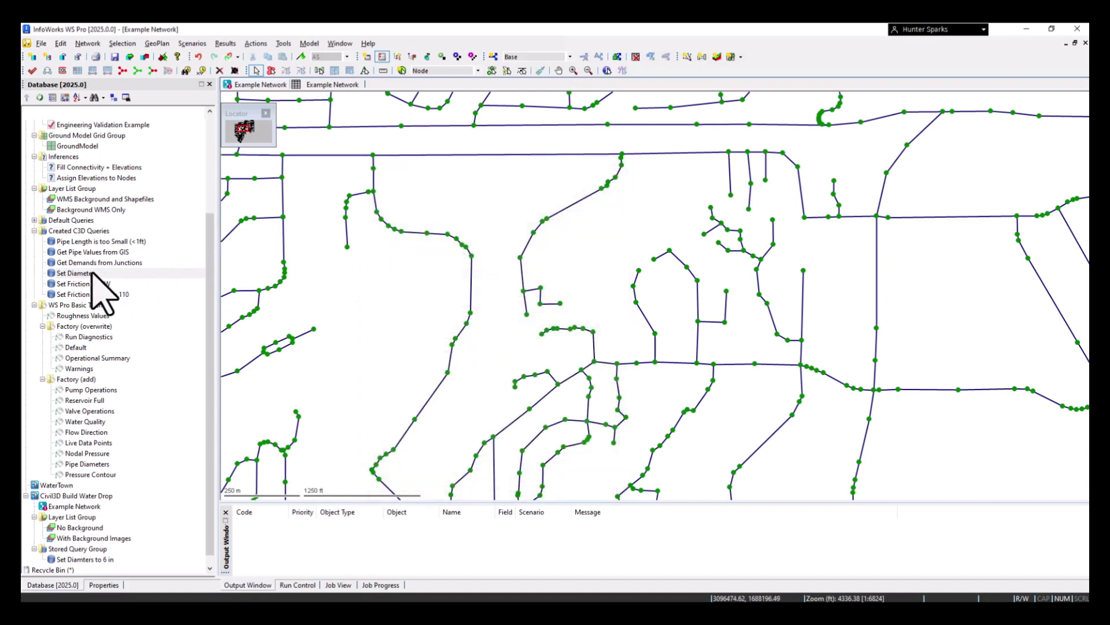
click(471, 272)
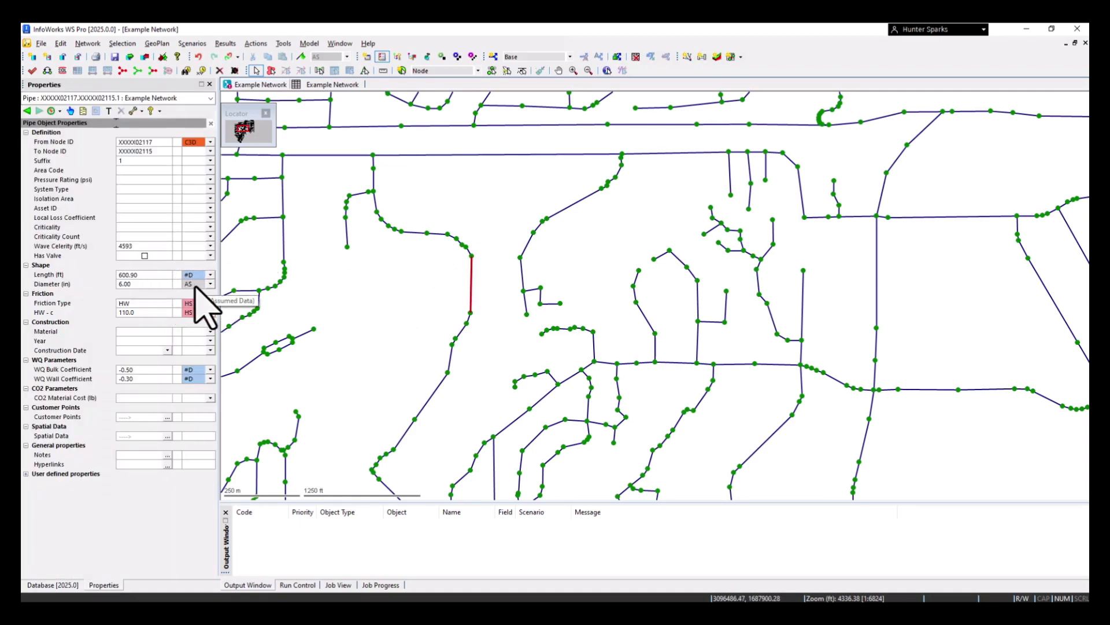
click(54, 585)
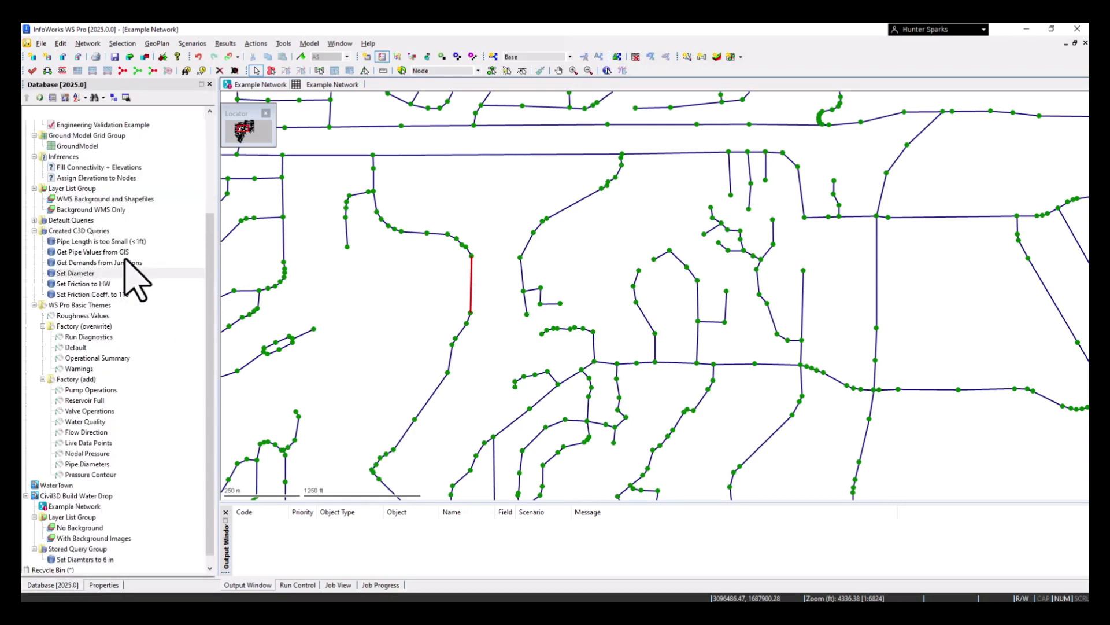
Inspect the location, ground level and demand properties of a node south of the central pipe loops
mouse_move(126, 261)
scroll(388, 307, down, 1)
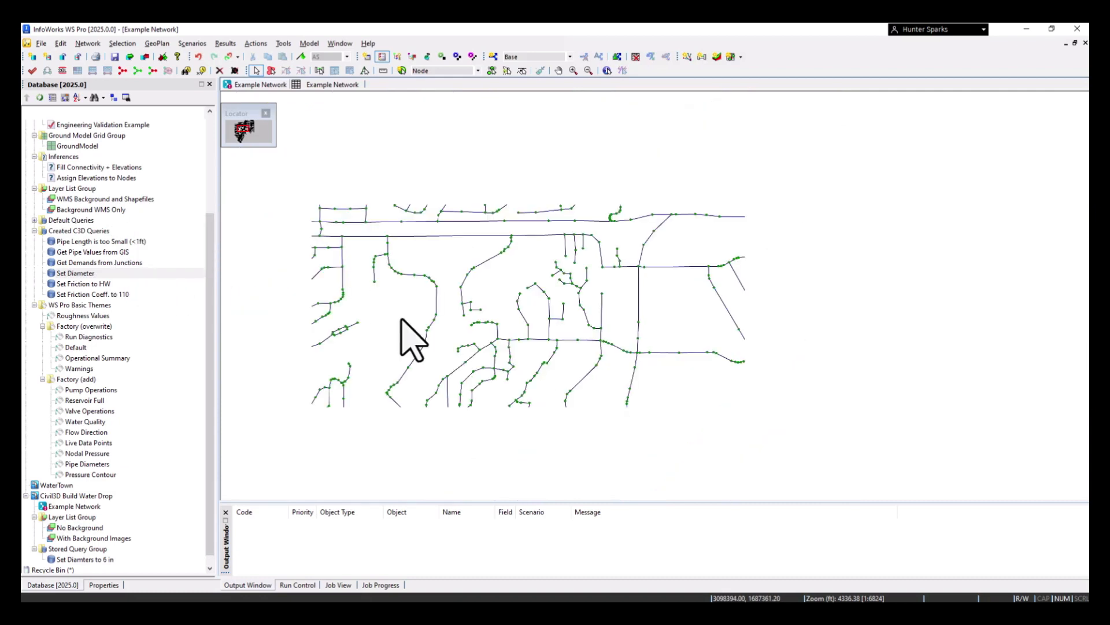
scroll(463, 342, down, 1)
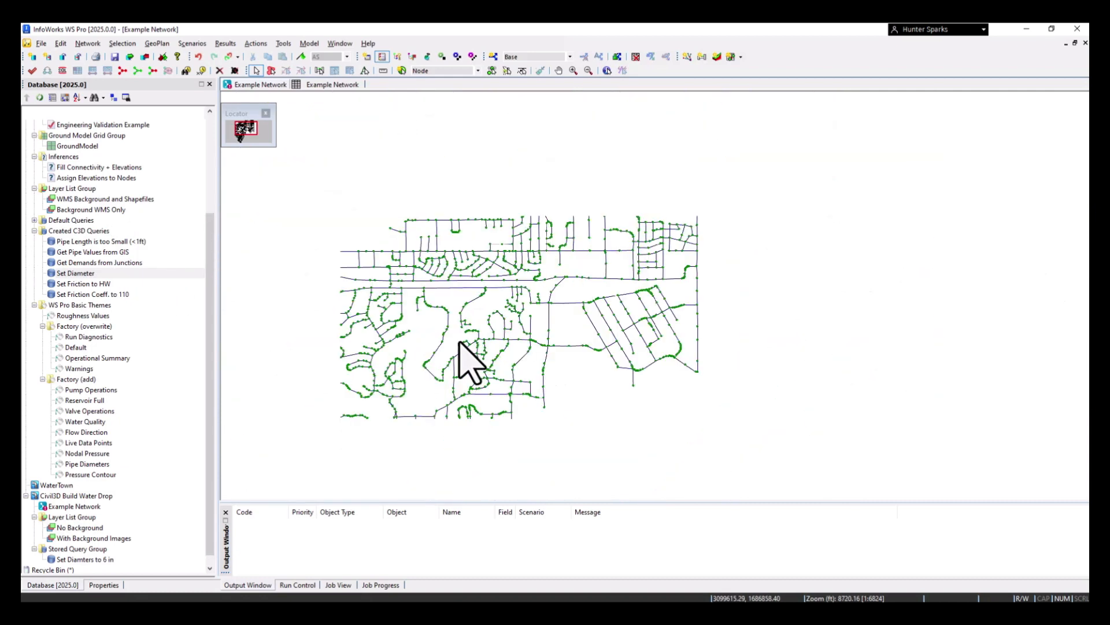
scroll(538, 364, up, 1)
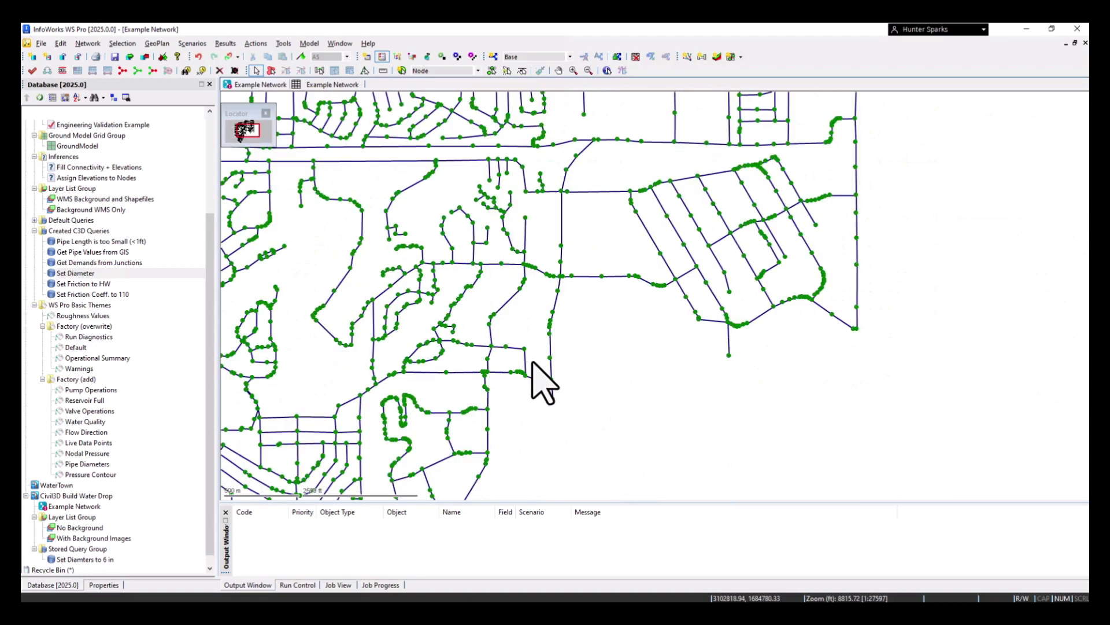
double_click(524, 350)
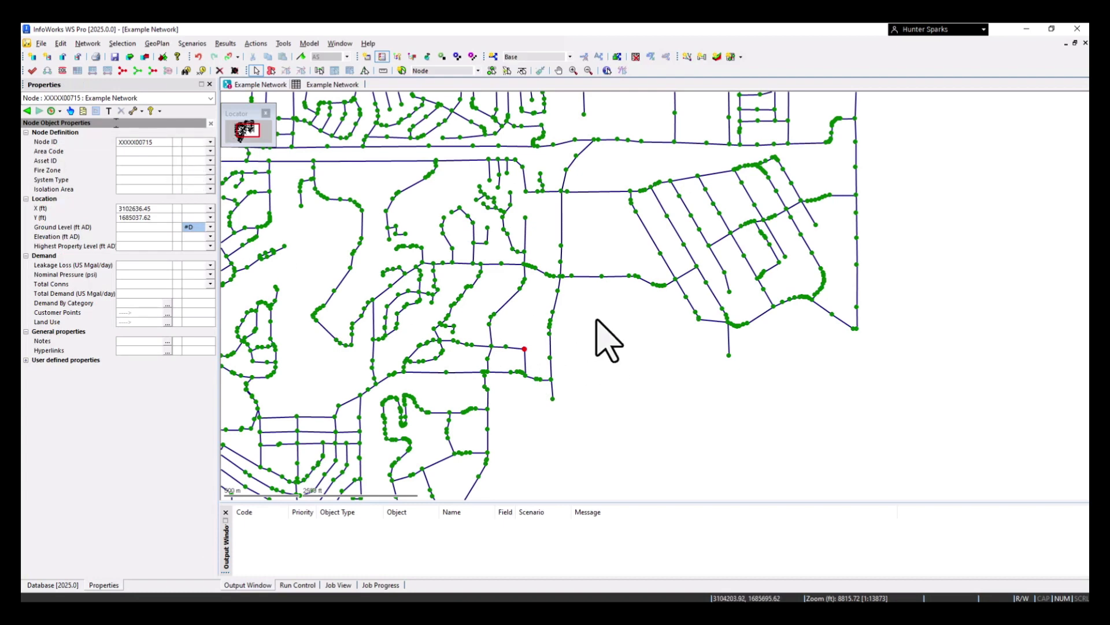
click(570, 317)
Validate the network for the Base scenario without engineering validation
click(76, 586)
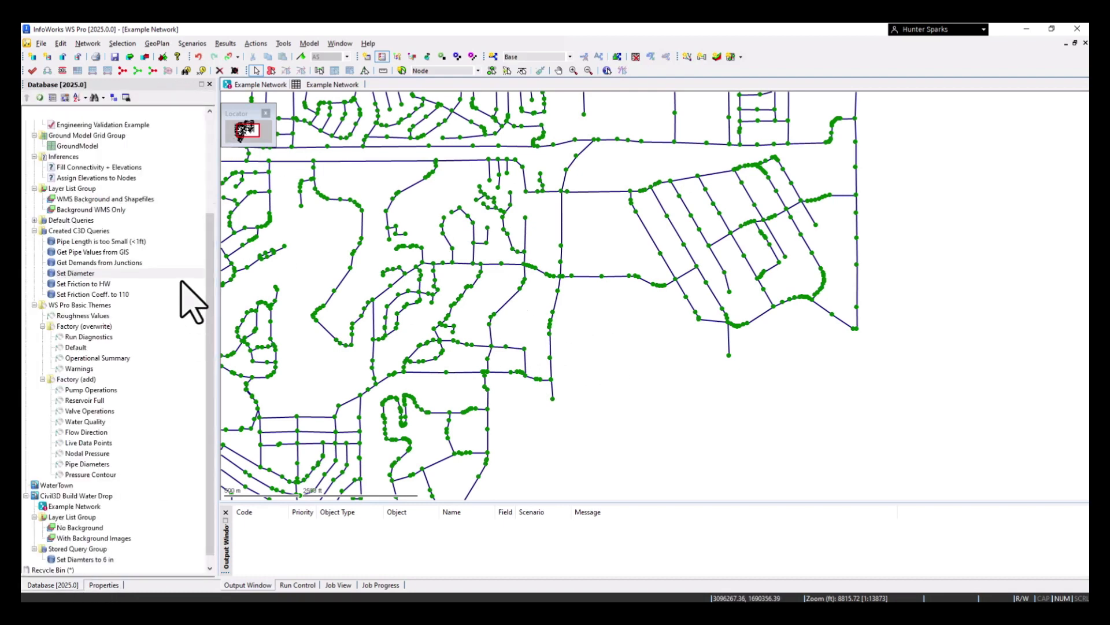
click(32, 71)
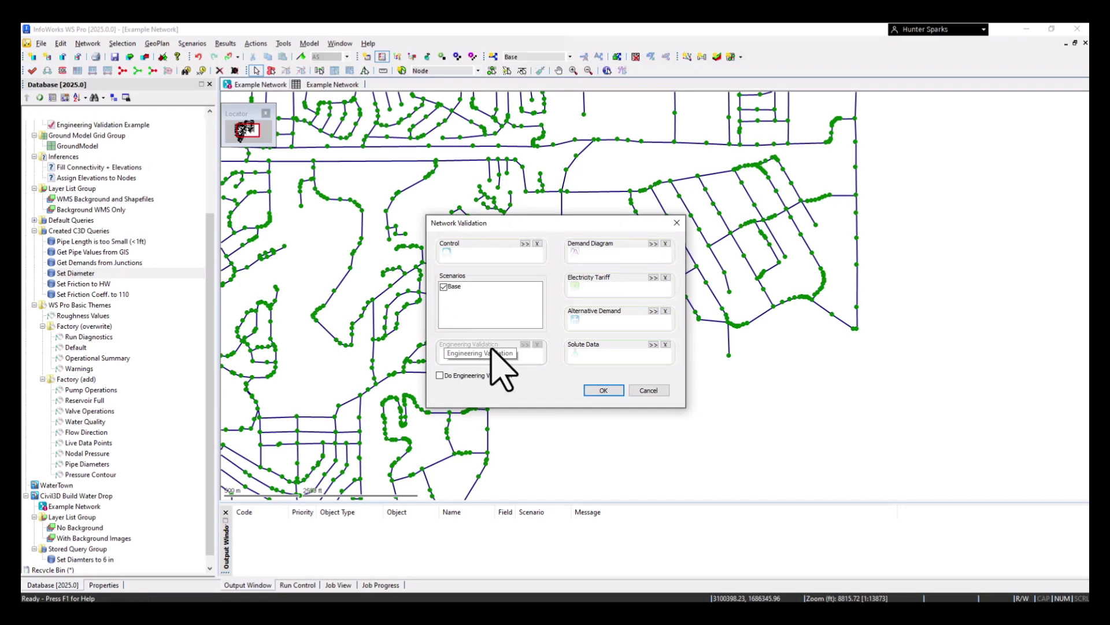
click(612, 392)
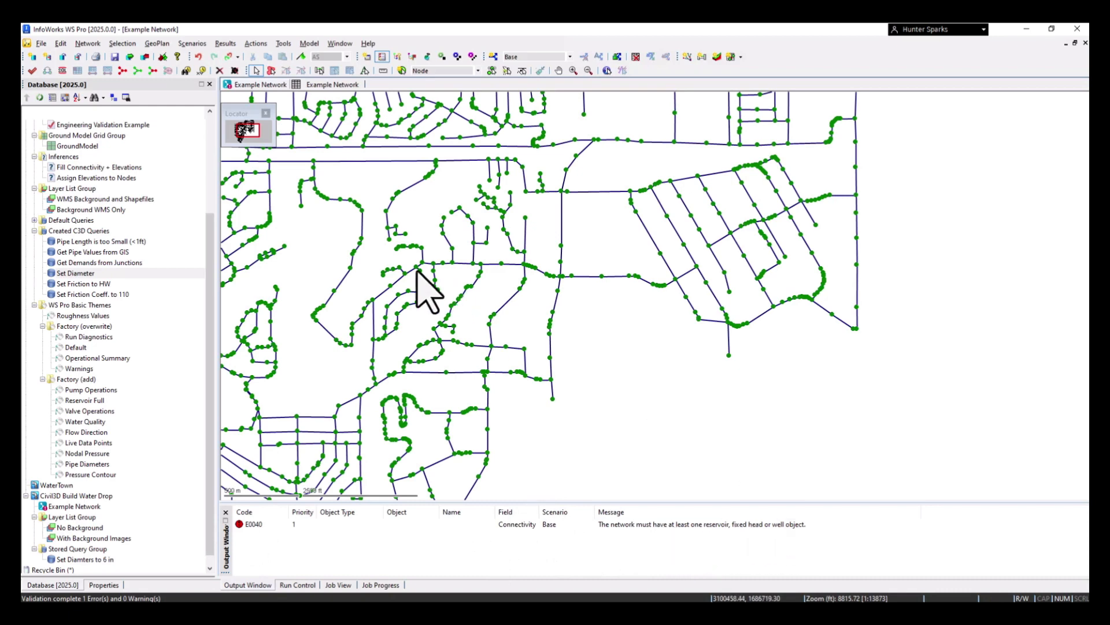
Convert the dead-end node at the end of the small central-west loop branch to a Fixed Head and revalidate the network for the Base scenario
drag(280, 240, 406, 251)
scroll(407, 252, up, 3)
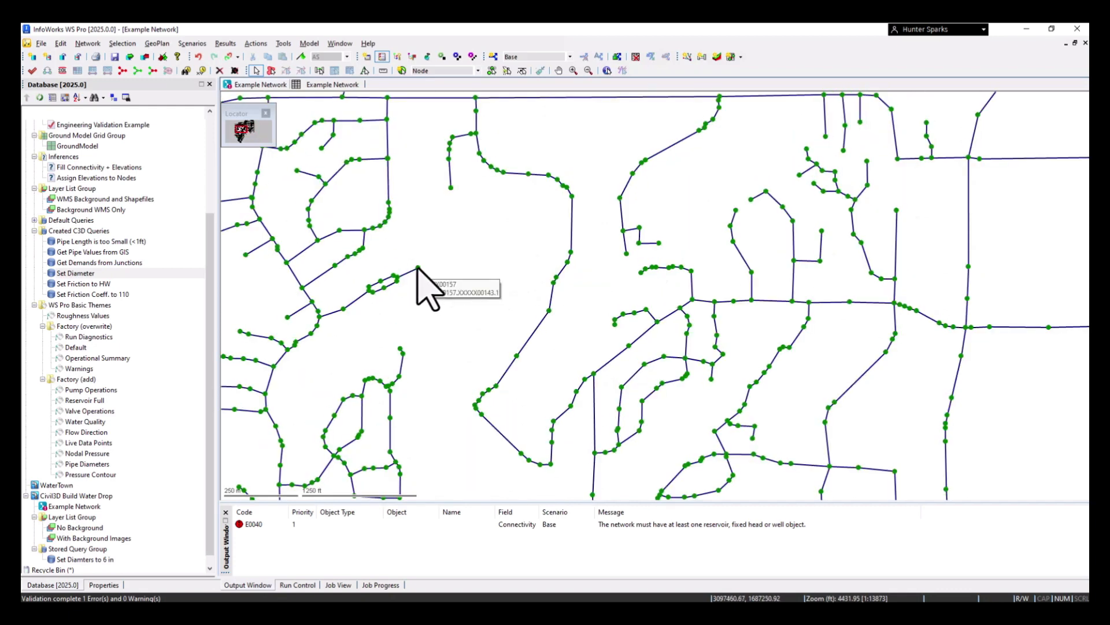
click(417, 267)
double_click(418, 268)
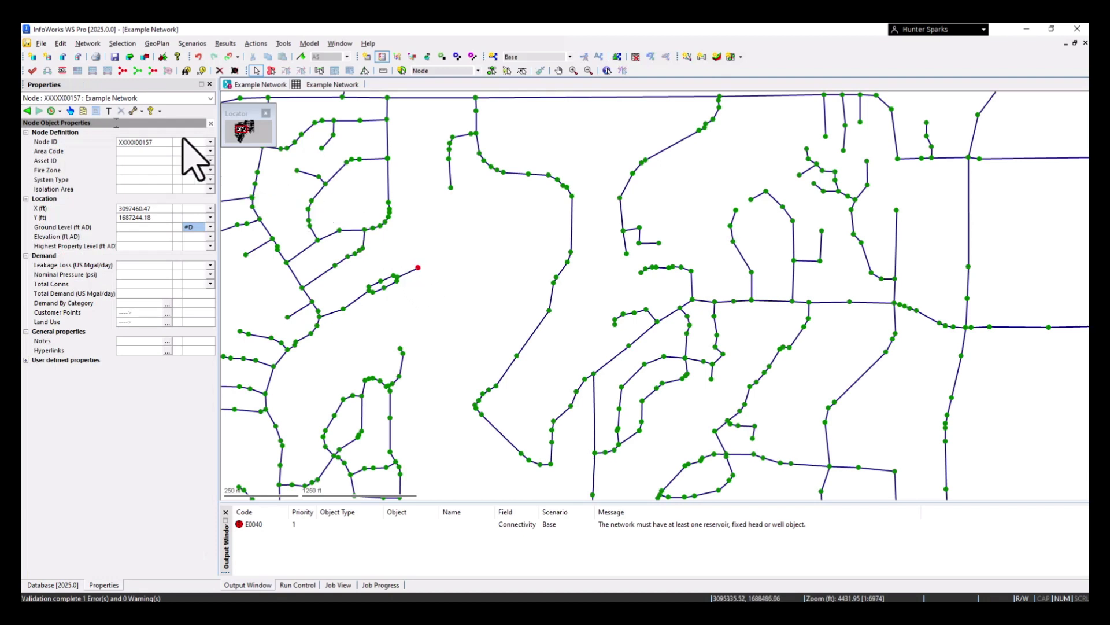
click(97, 111)
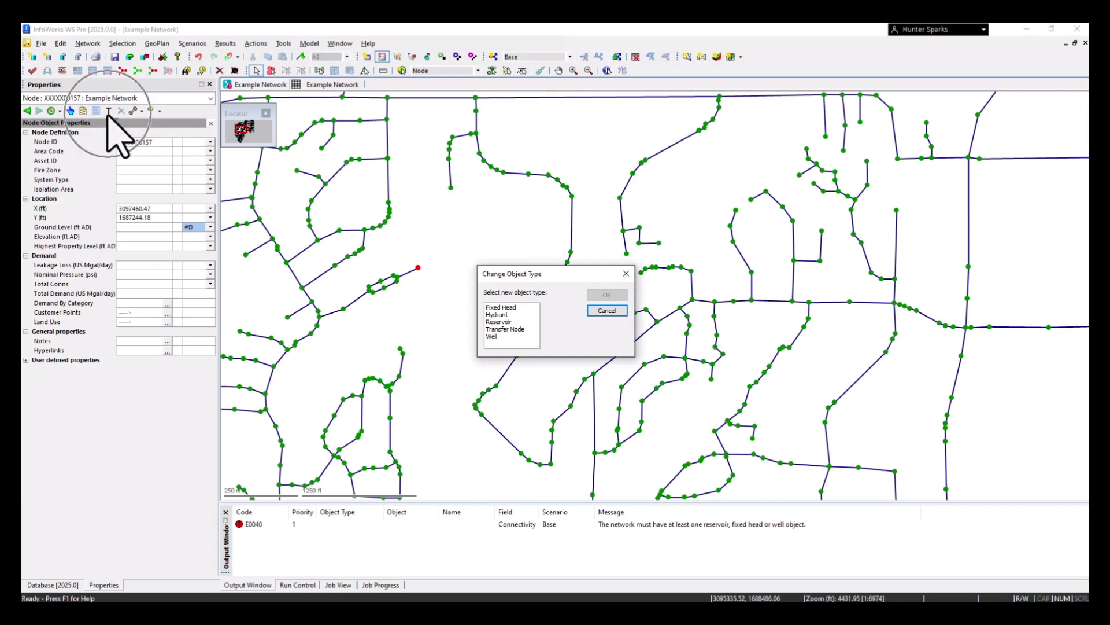
click(502, 307)
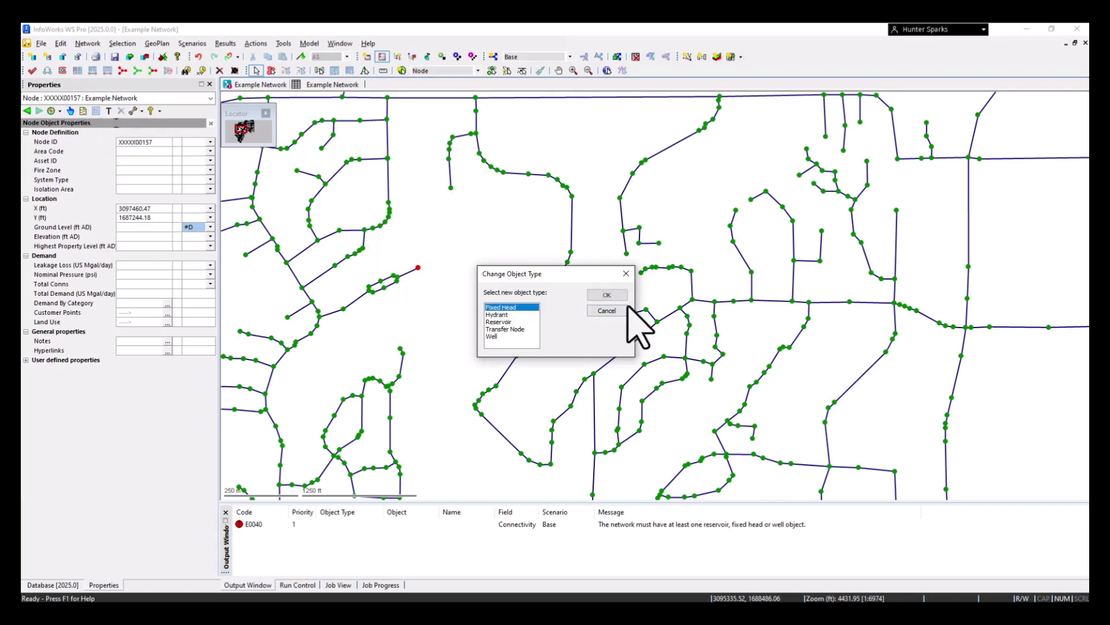
click(606, 295)
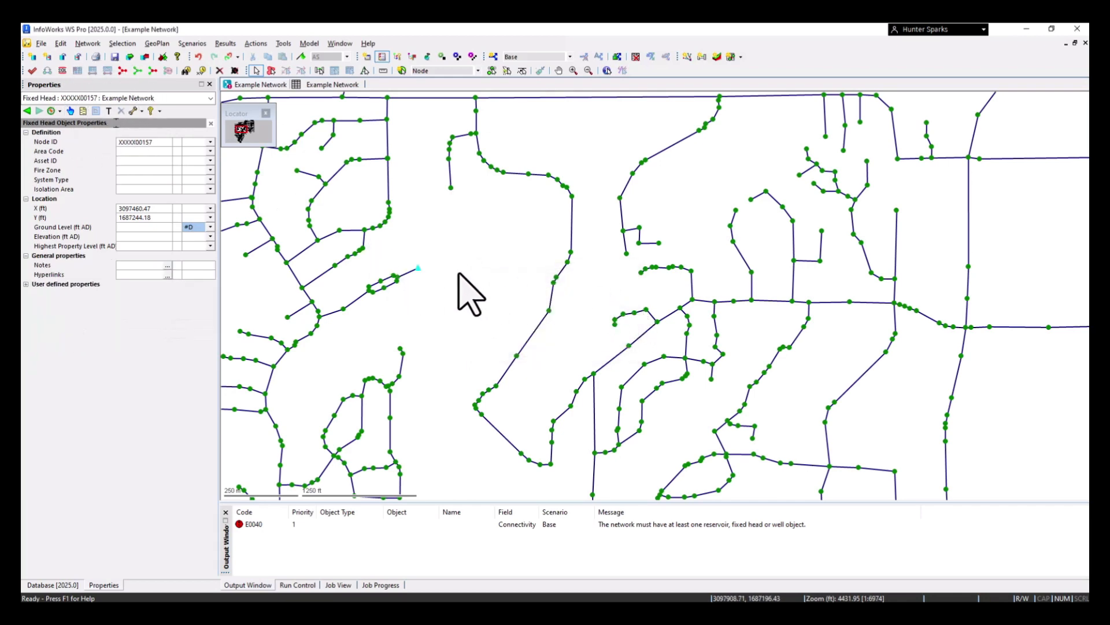
click(32, 71)
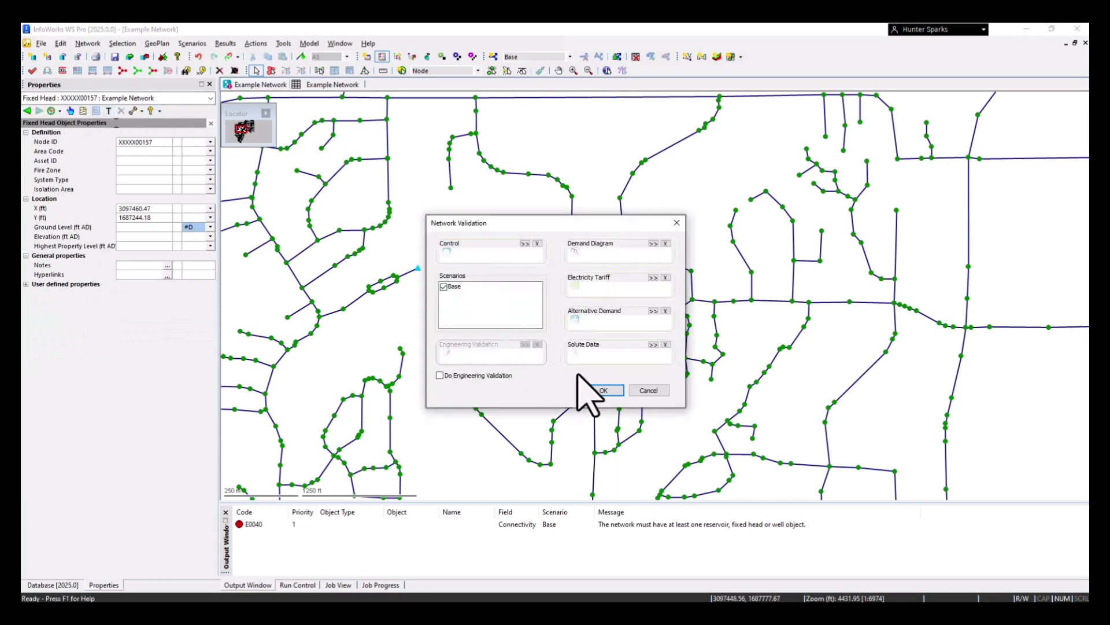
click(604, 390)
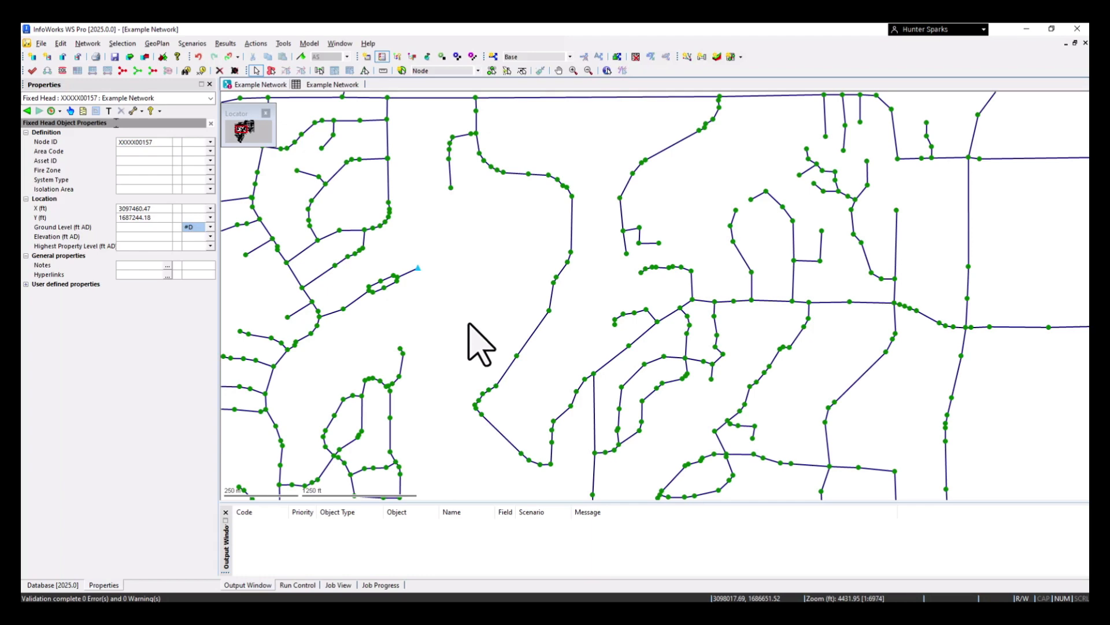
Inspect the ground level and elevation properties of a junction node north of the fixed head
scroll(480, 346, down, 2)
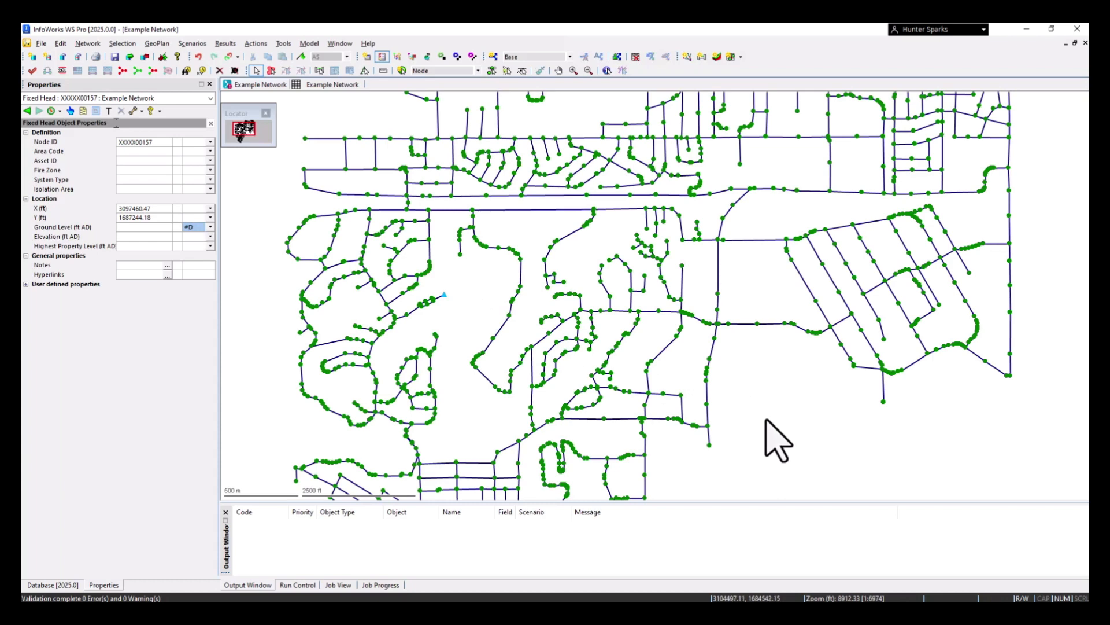
drag(765, 419, 764, 386)
scroll(775, 405, down, 2)
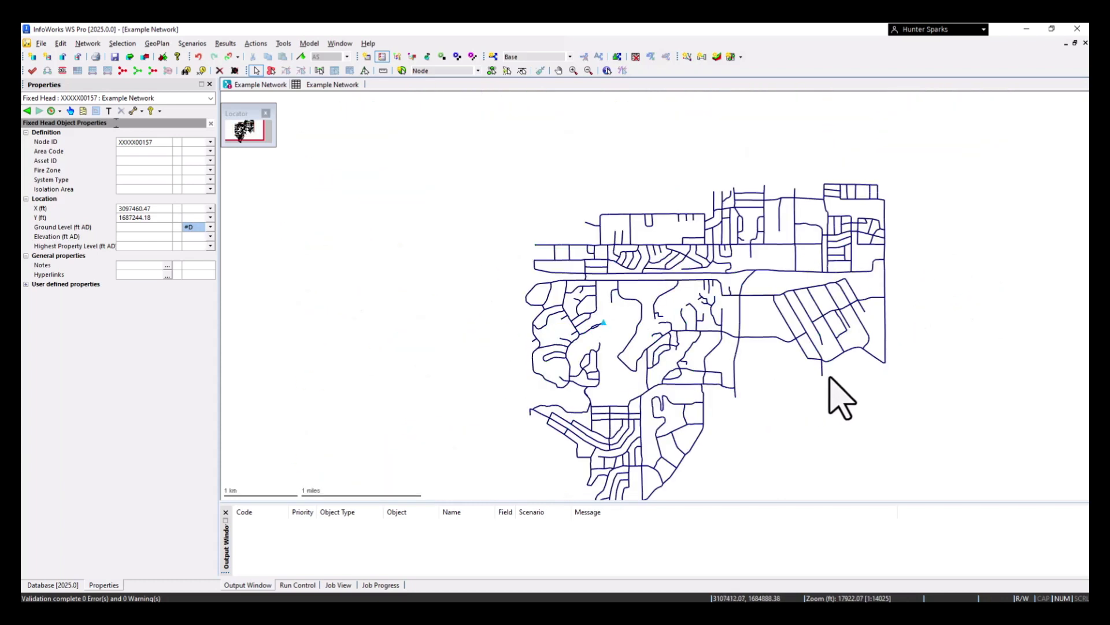
drag(860, 401, 712, 349)
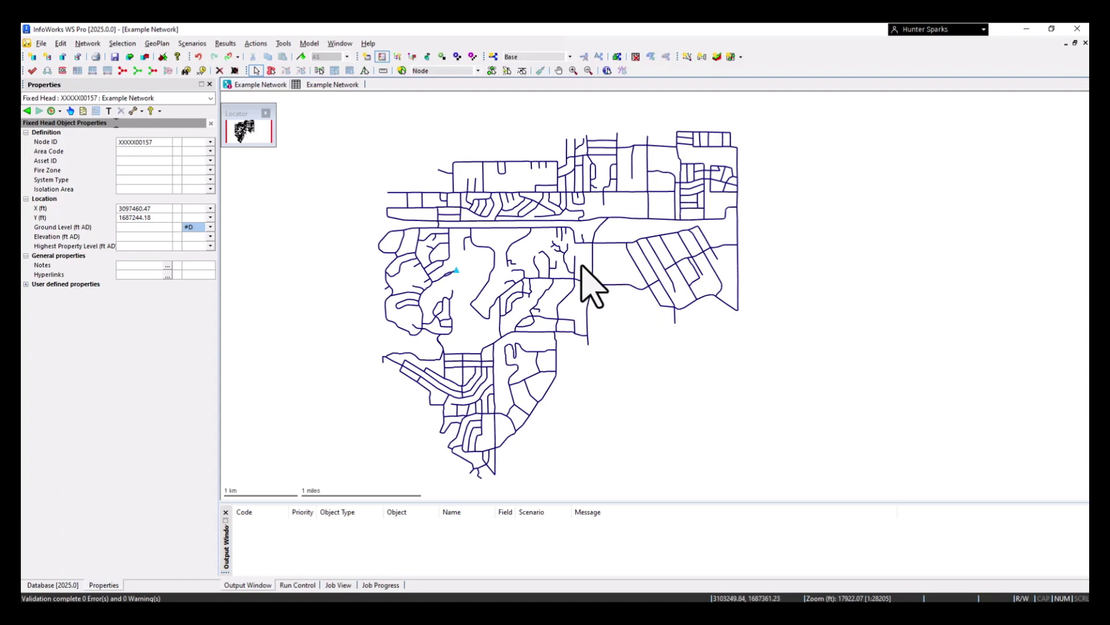
scroll(466, 239, up, 5)
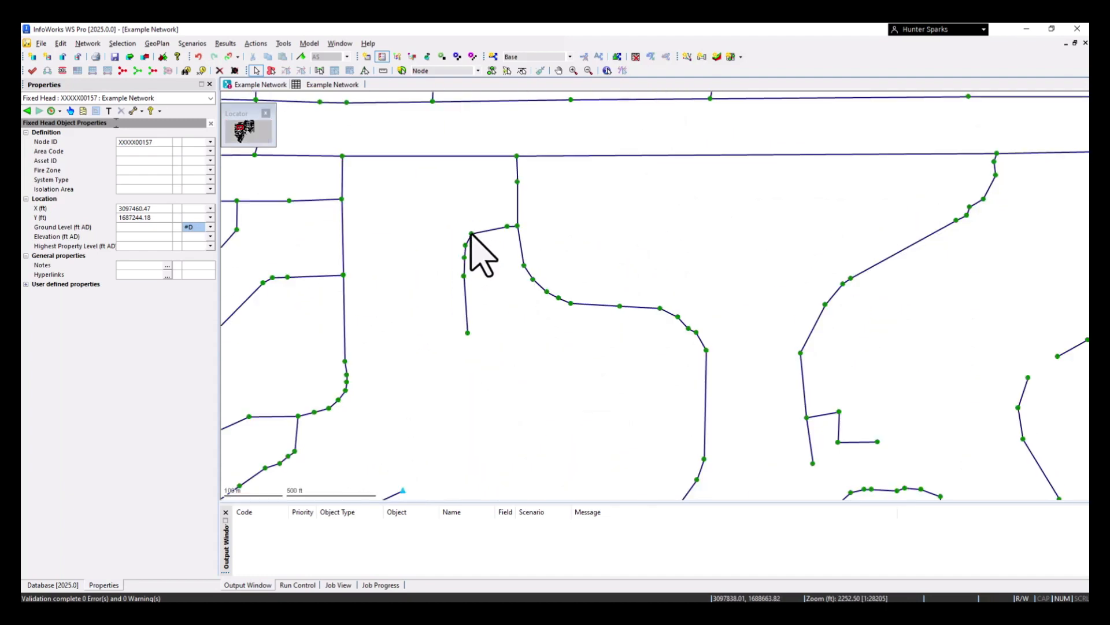
click(470, 236)
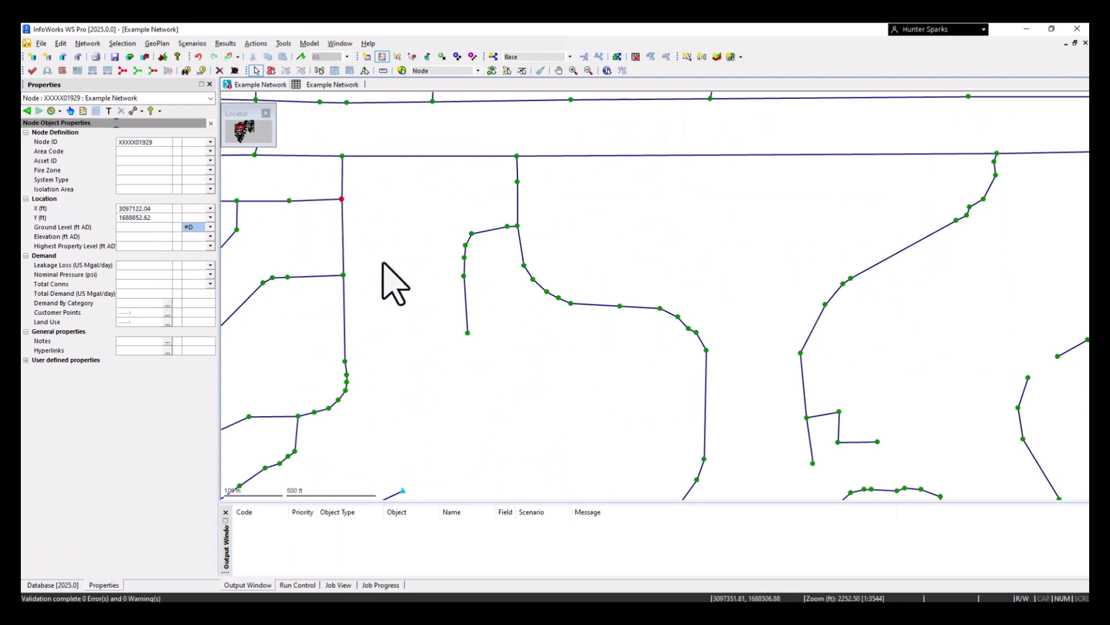
Load the GroundModel grid onto the Example Network map and view its coverage of the pipes
scroll(389, 283, down, 1)
scroll(332, 439, down, 1)
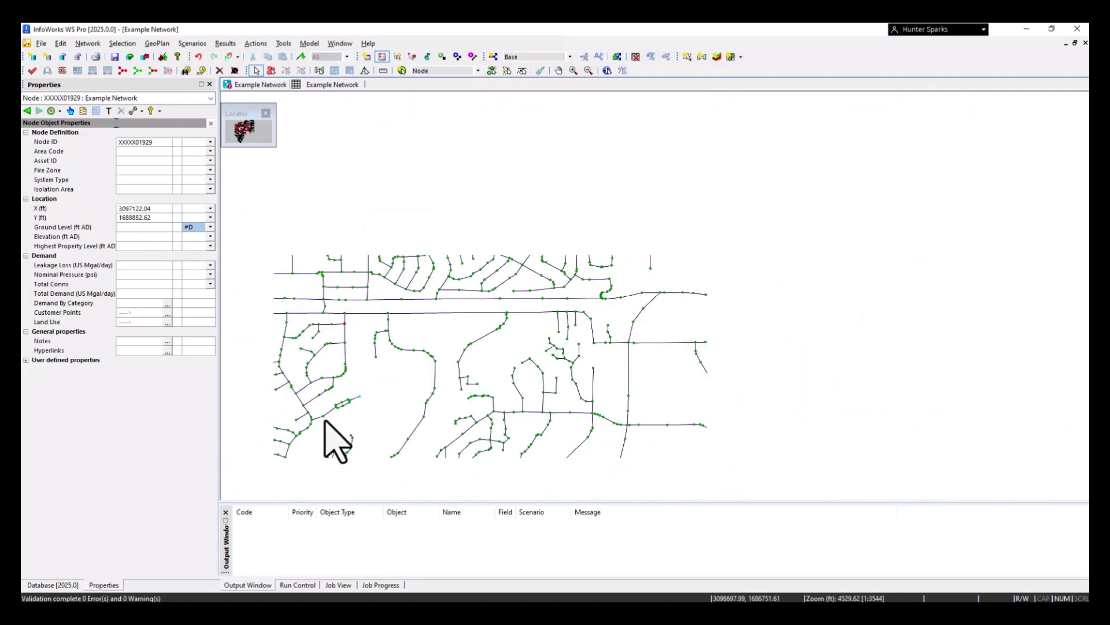
click(75, 584)
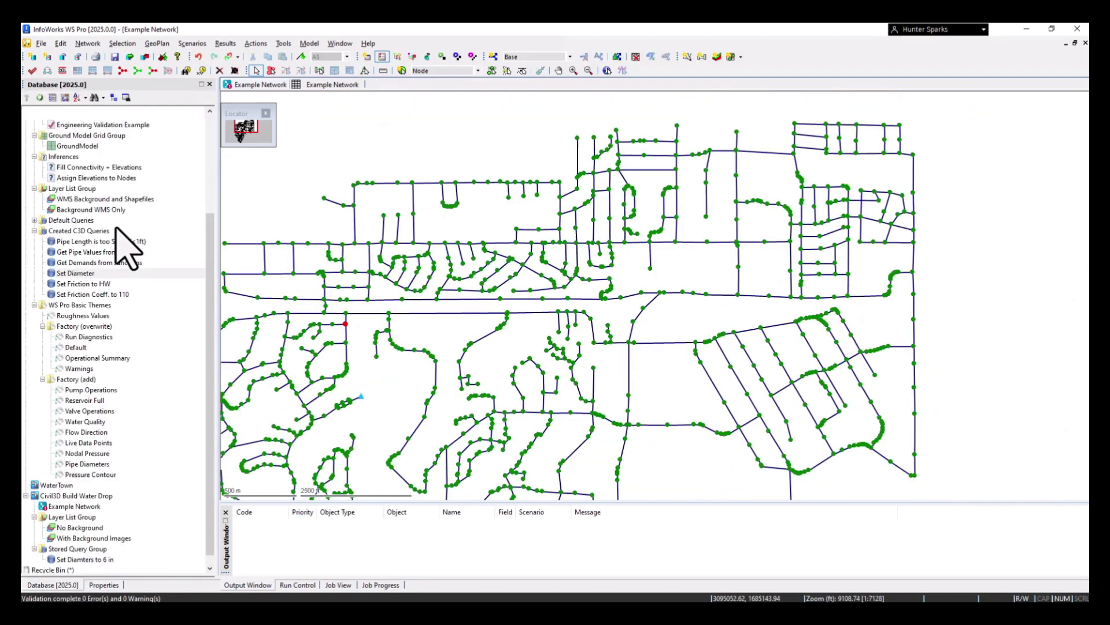
scroll(95, 214, up, 1)
scroll(359, 251, down, 1)
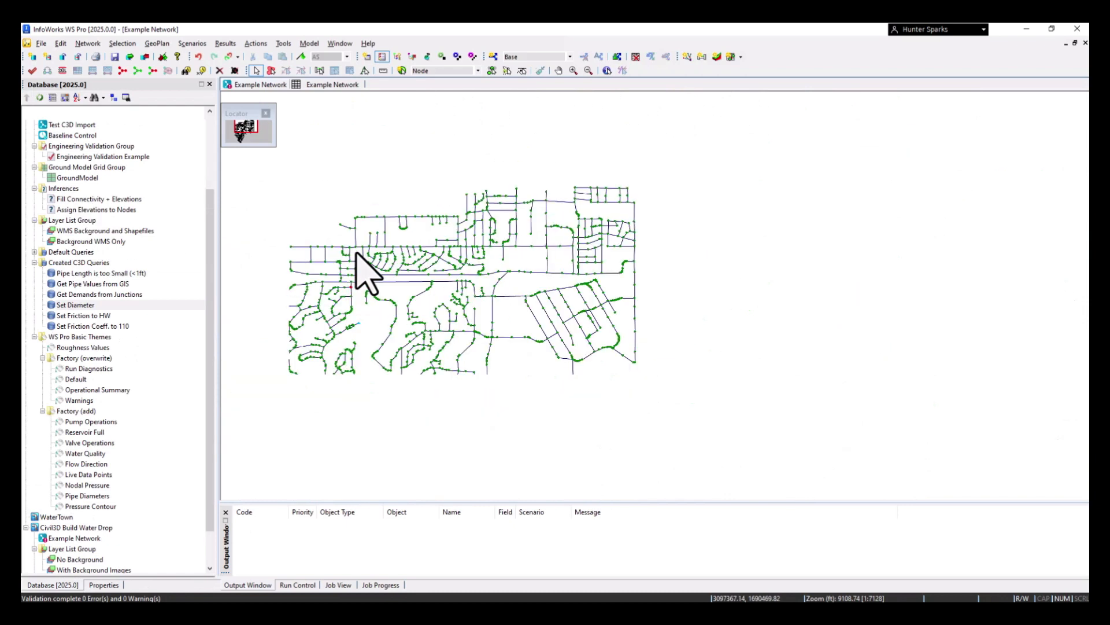
scroll(312, 293, down, 1)
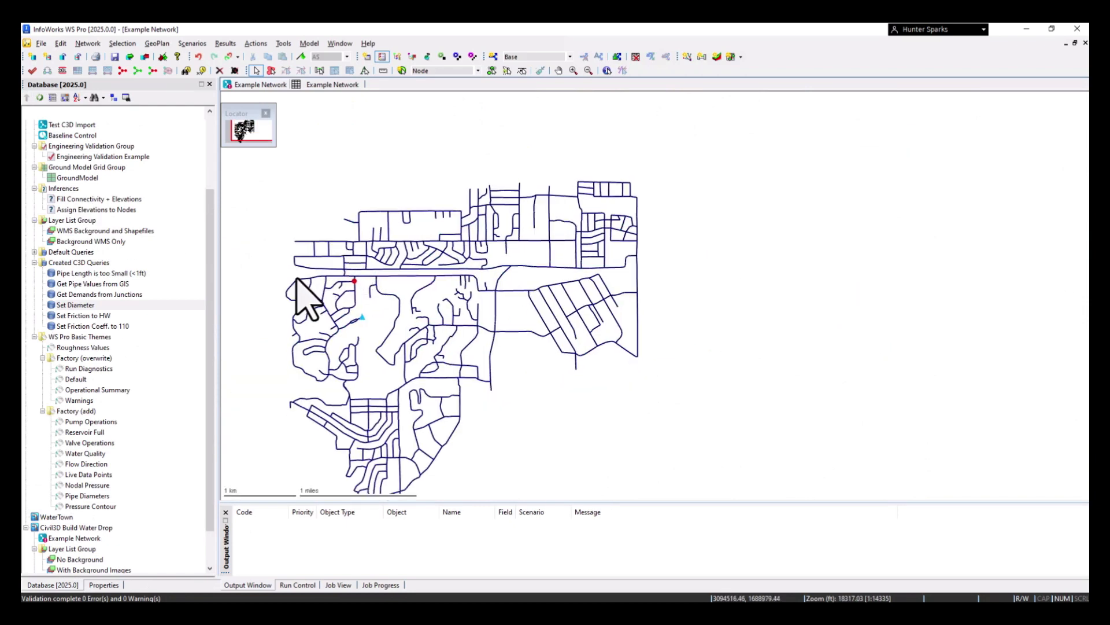
click(77, 178)
drag(77, 178, 688, 312)
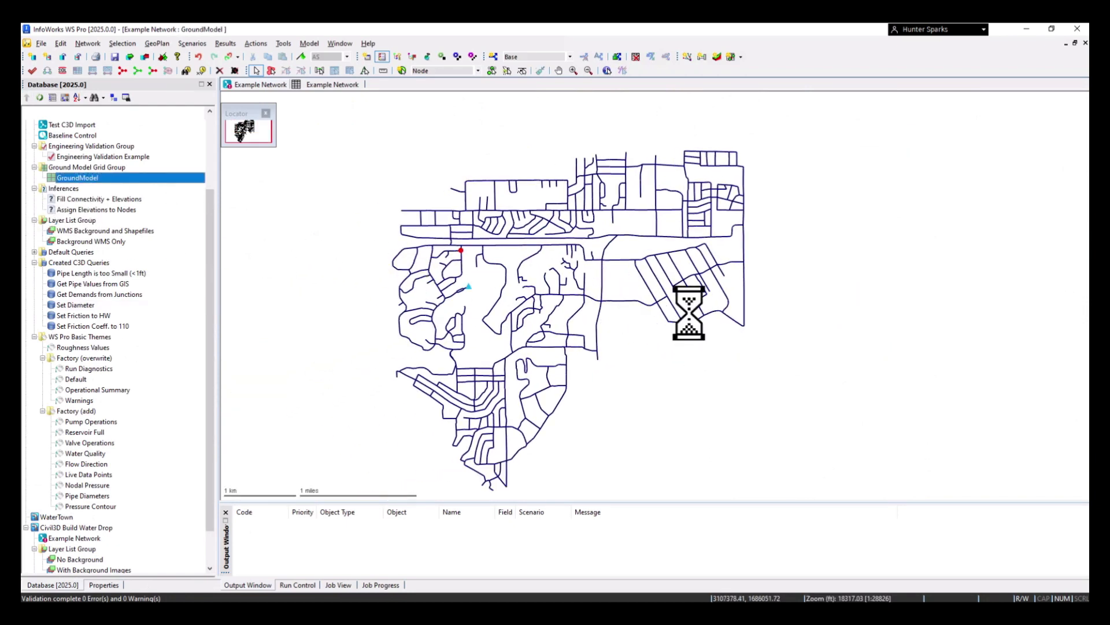
scroll(541, 272, down, 1)
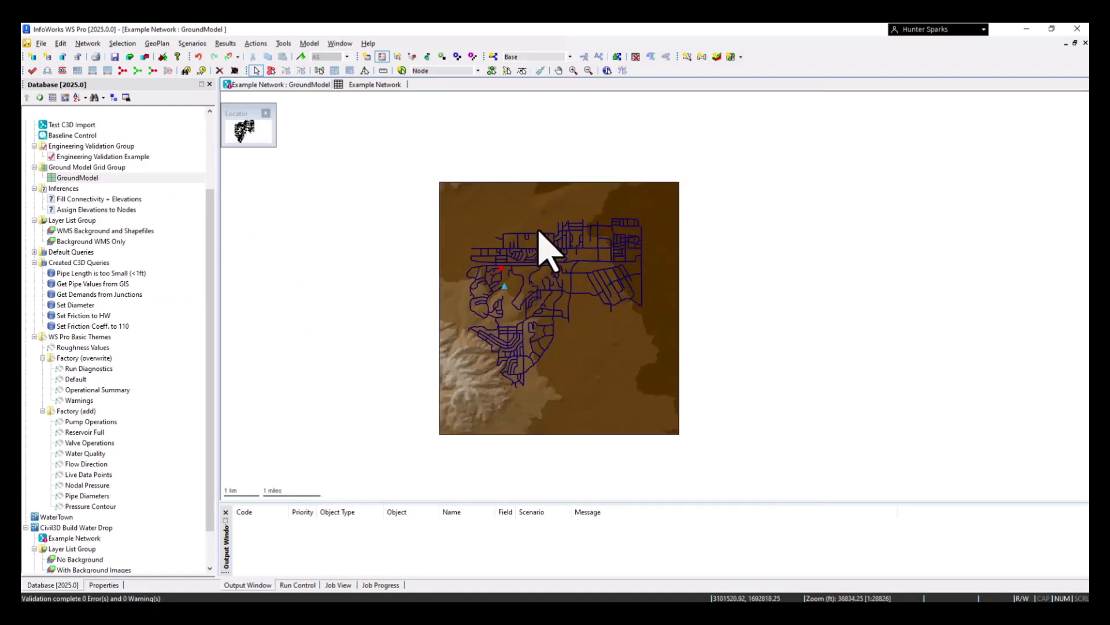
scroll(522, 266, up, 1)
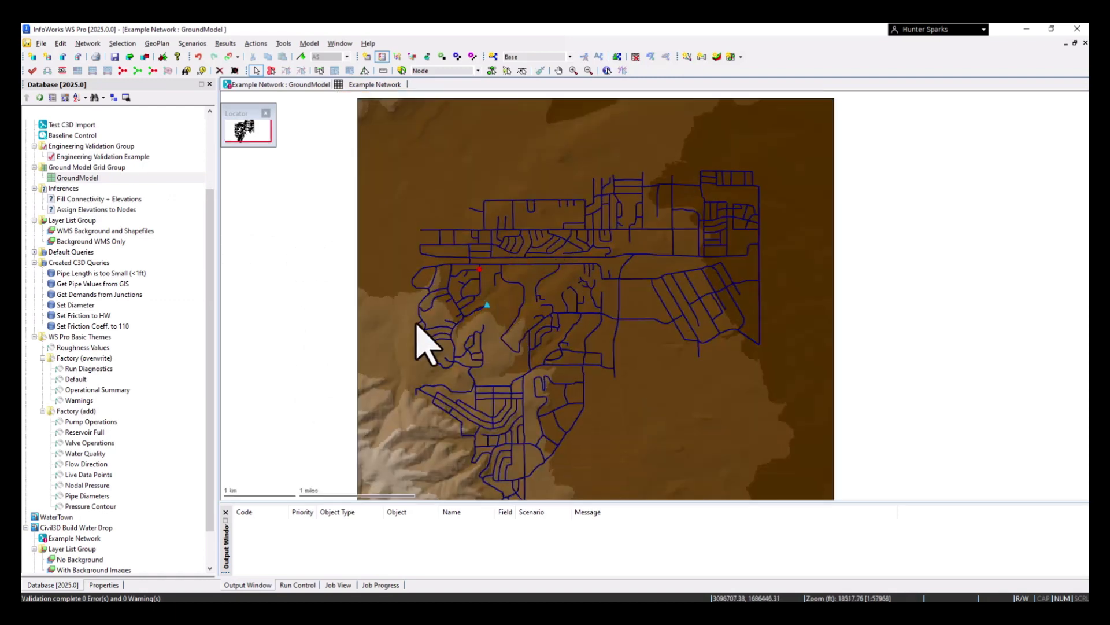
Review the "Assign Elevations to Nodes" inference, including its node elevation and ground level options and inferred-value flag, and close it
click(91, 210)
scroll(82, 179, up, 1)
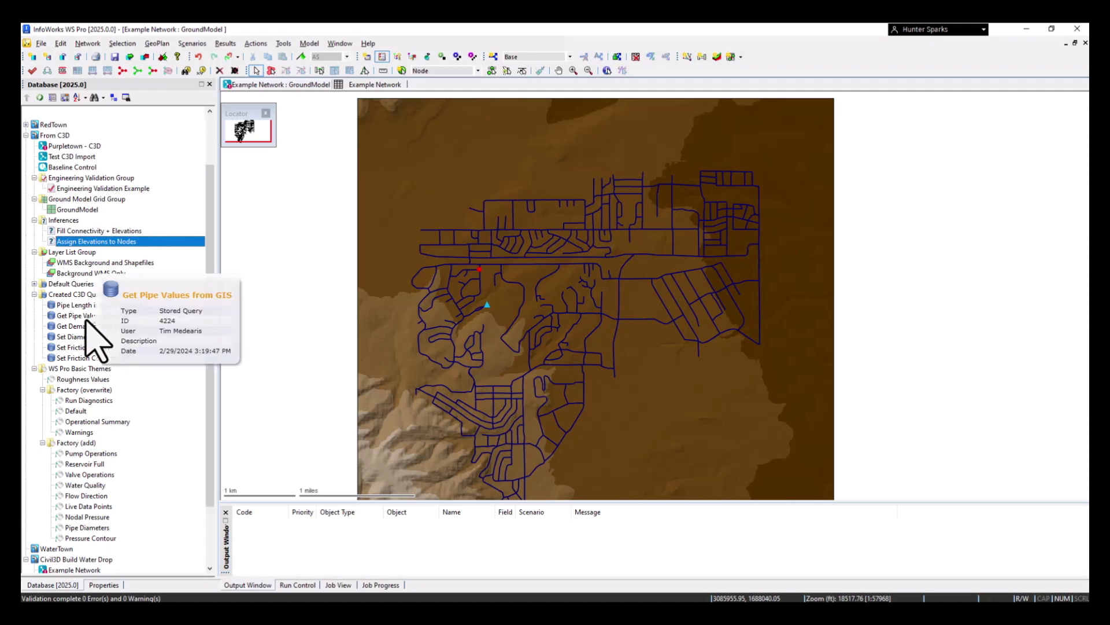
click(86, 318)
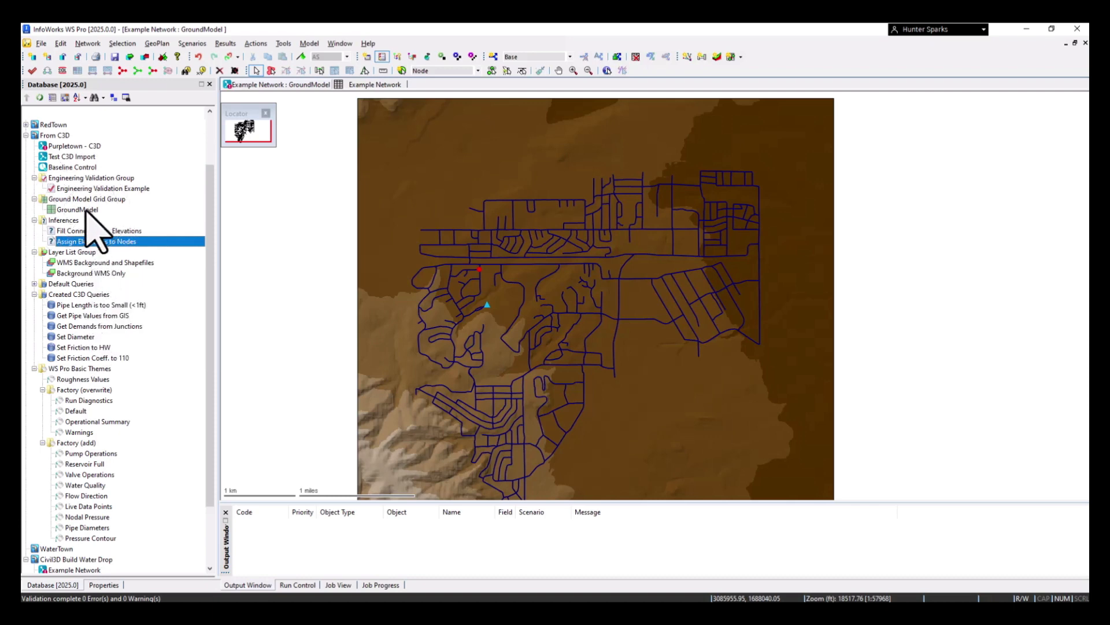
scroll(104, 232, up, 1)
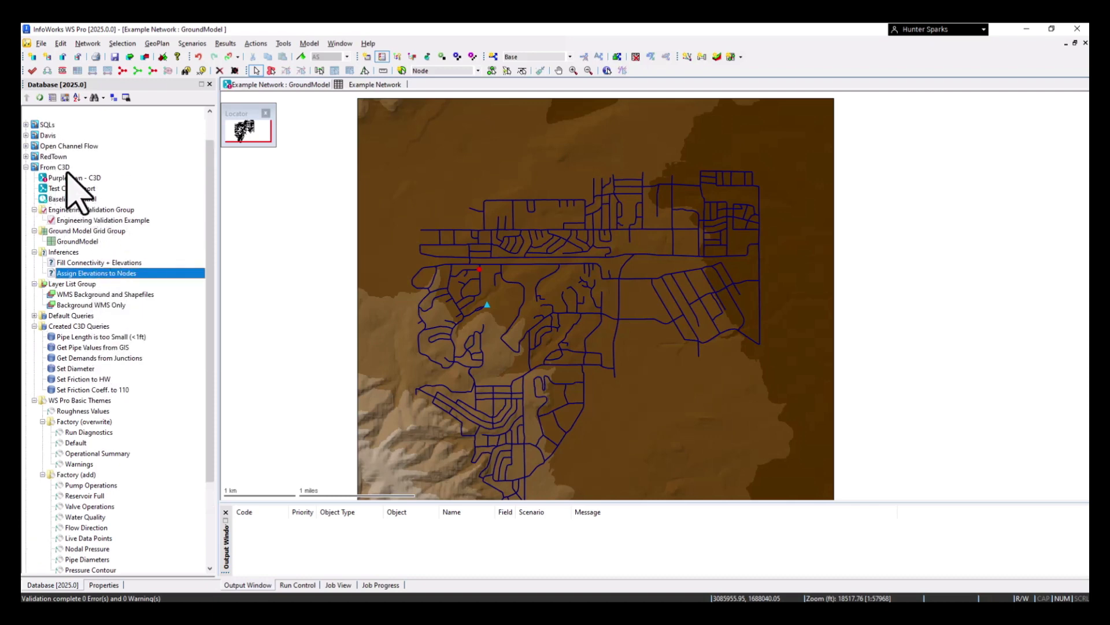
scroll(105, 295, down, 1)
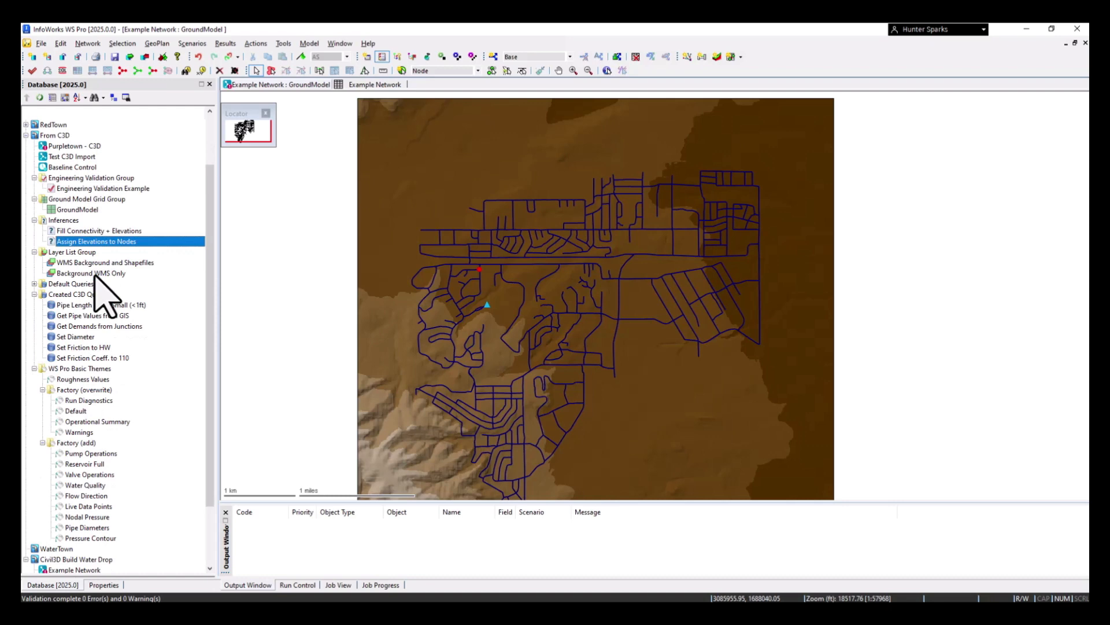
double_click(94, 241)
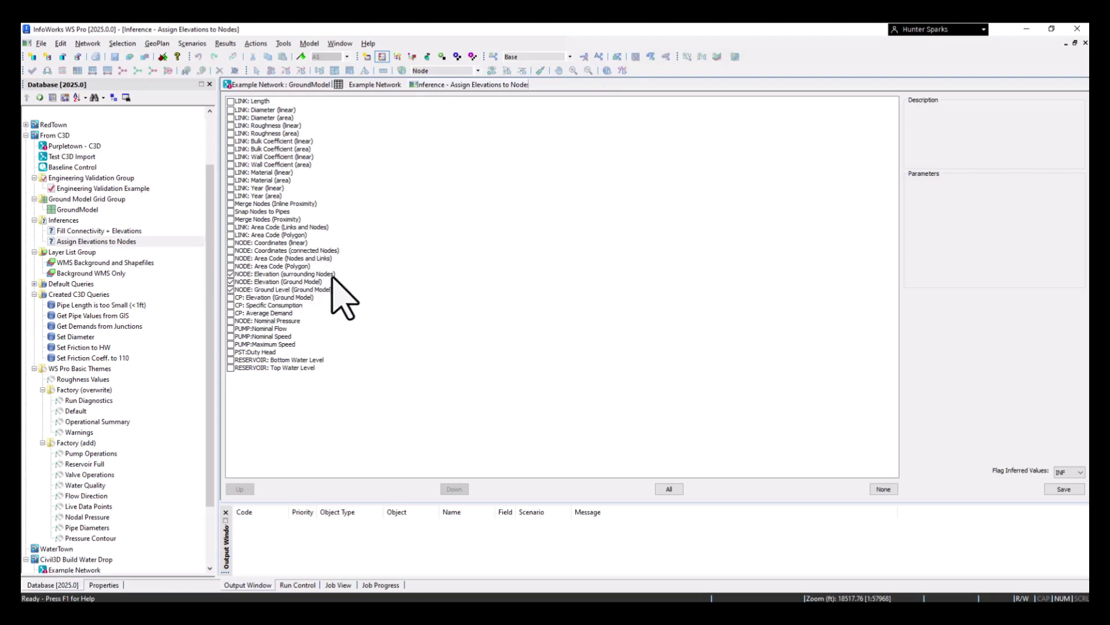
right_click(487, 86)
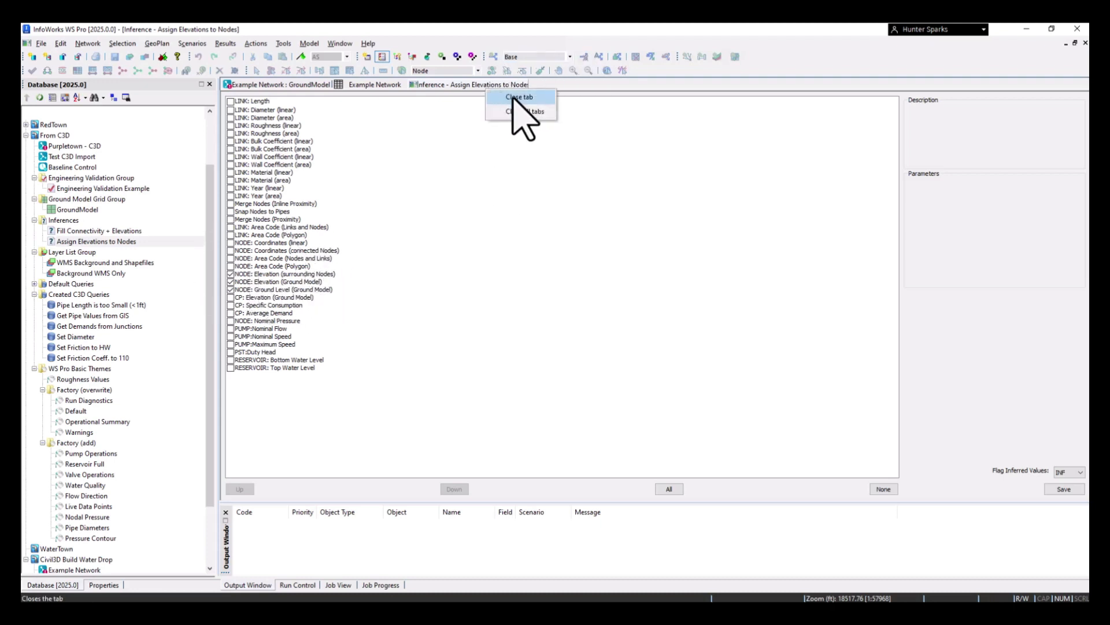
click(519, 97)
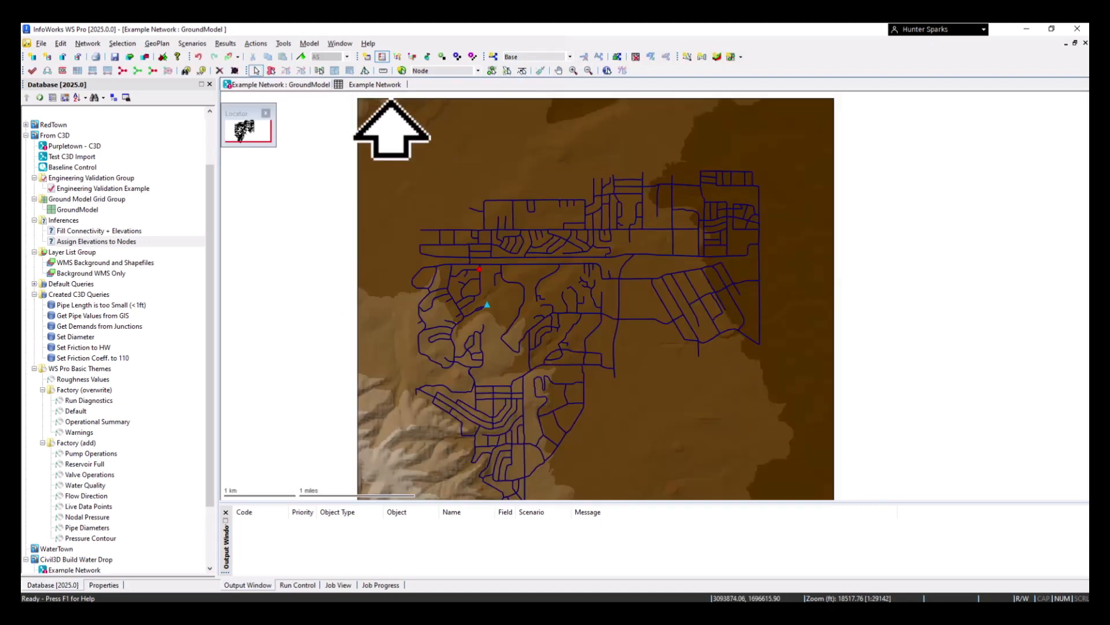
double_click(94, 242)
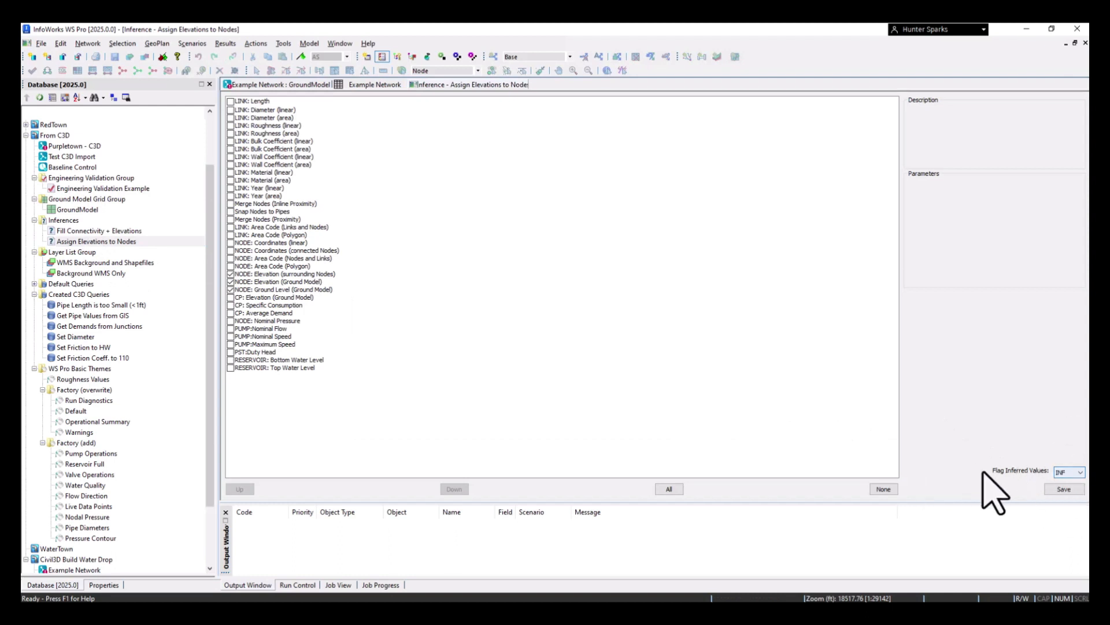
right_click(458, 87)
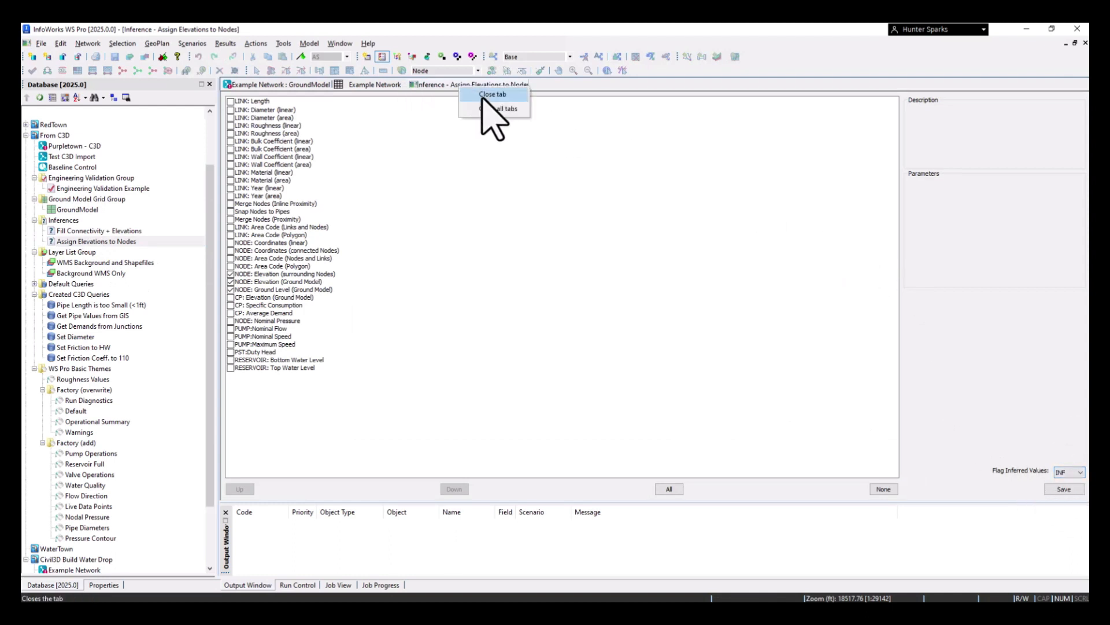
click(487, 100)
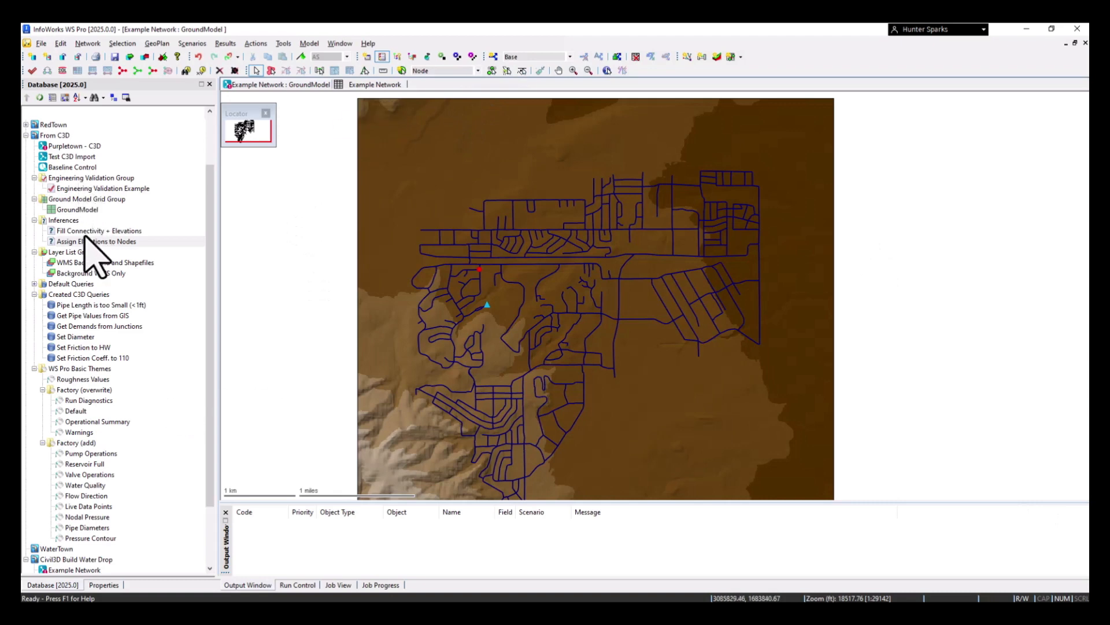
Run the "Assign Elevations to Nodes" inference on the currently selected node of the Example Network
drag(87, 241, 515, 277)
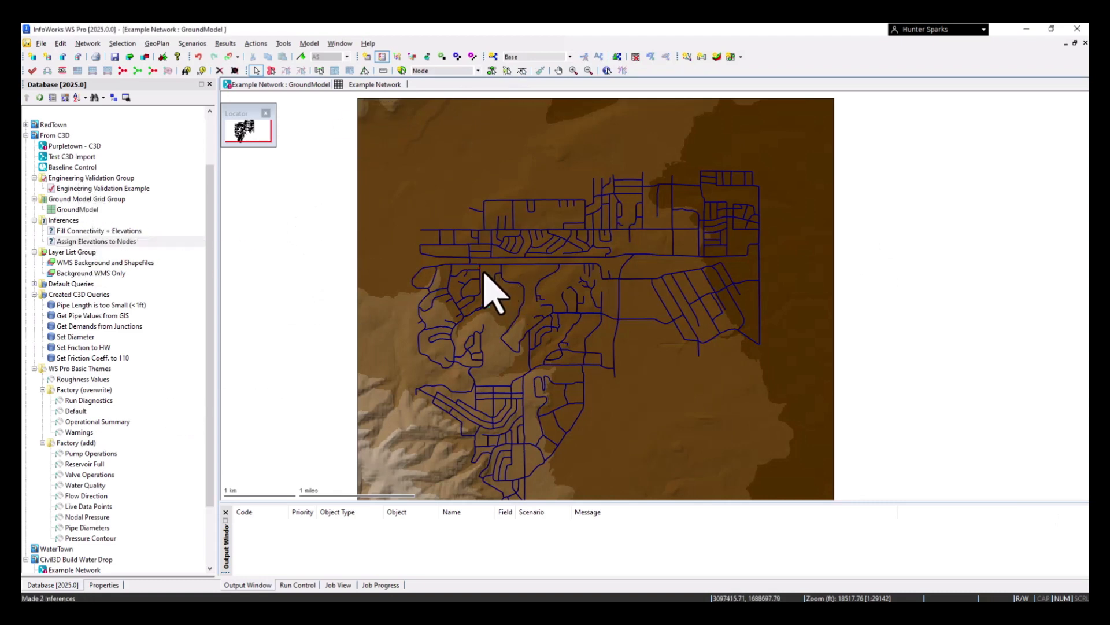
scroll(492, 293, up, 2)
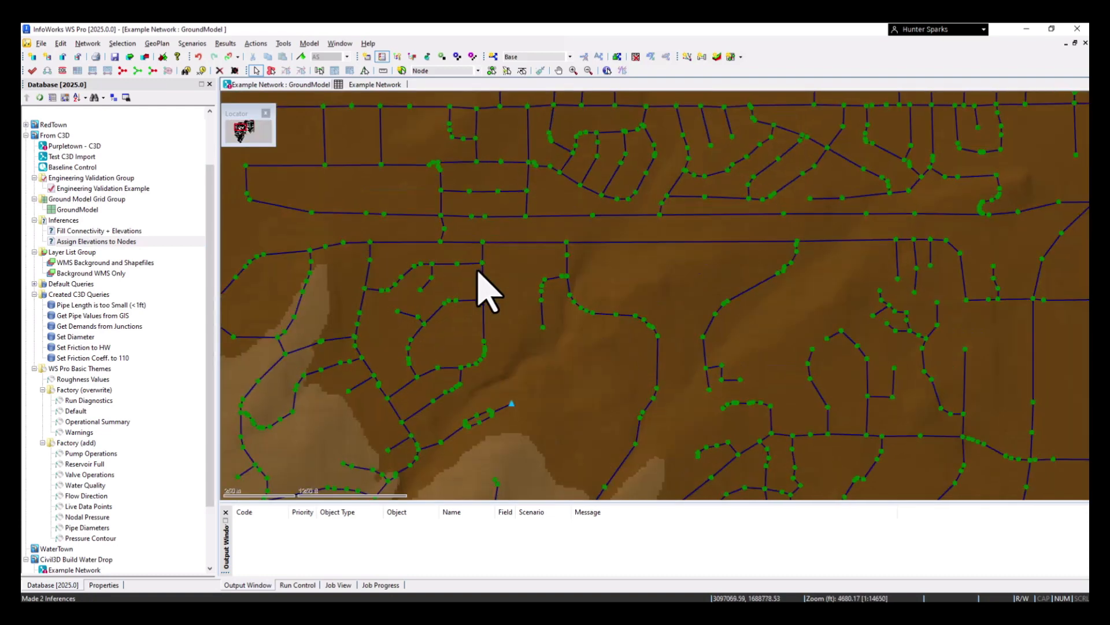
scroll(491, 268, down, 1)
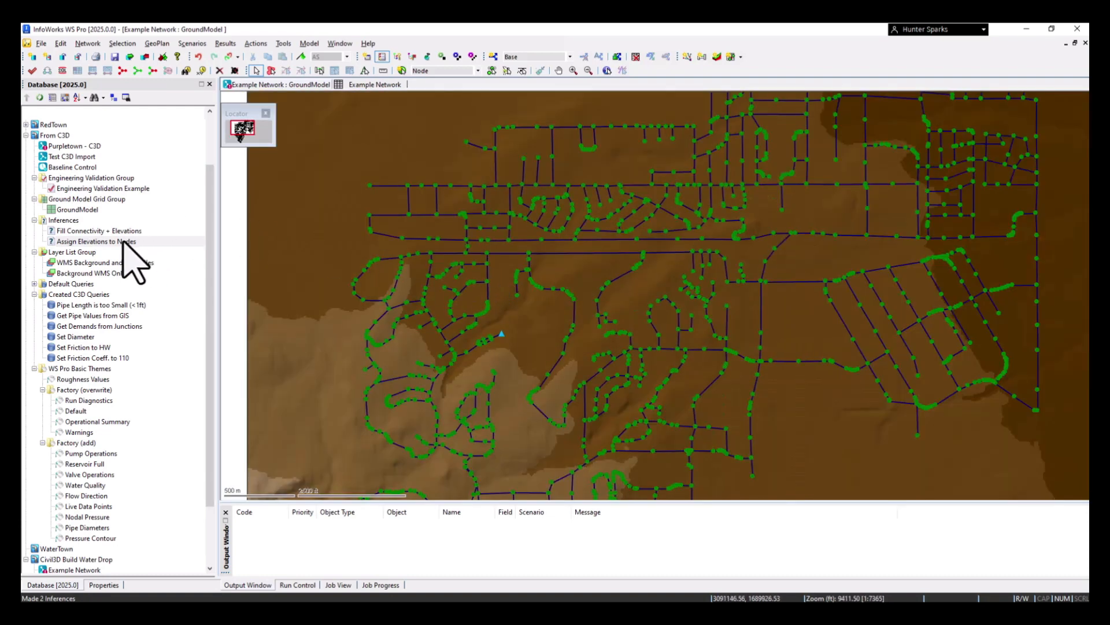
Run the "Assign Elevations to Nodes" inference on the whole network and check a node's ground level and elevation
drag(124, 241, 352, 248)
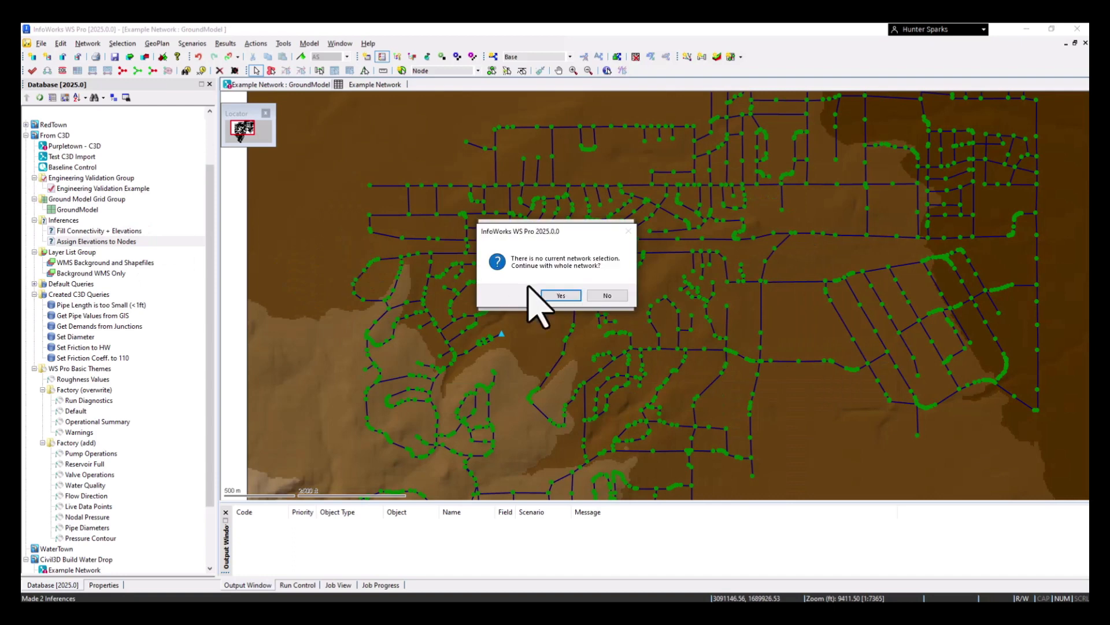
click(558, 295)
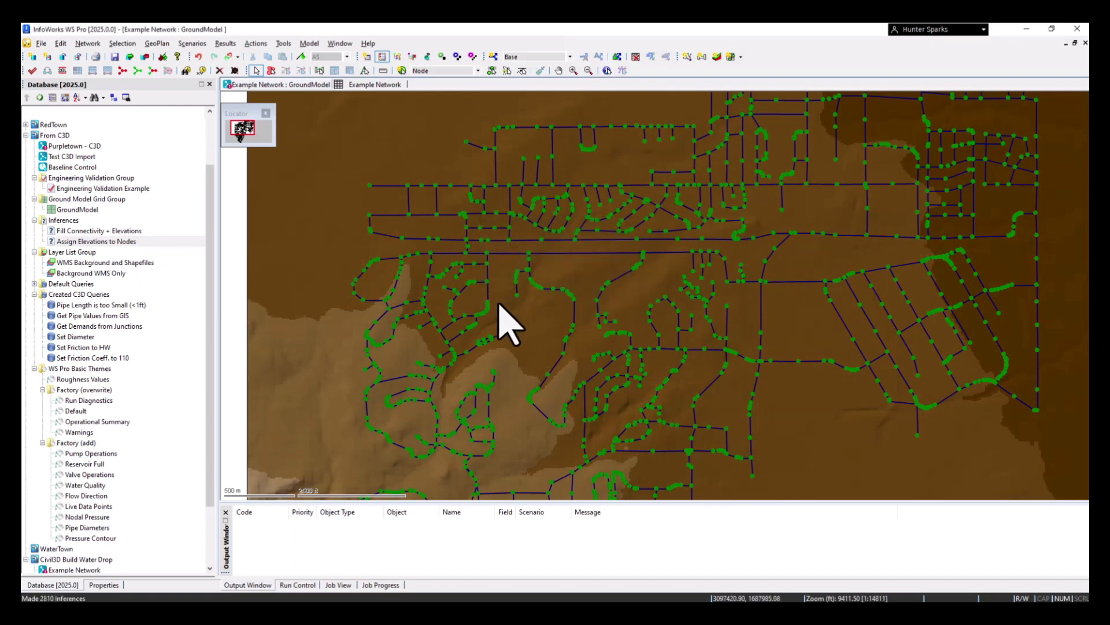
scroll(499, 304, up, 3)
click(463, 319)
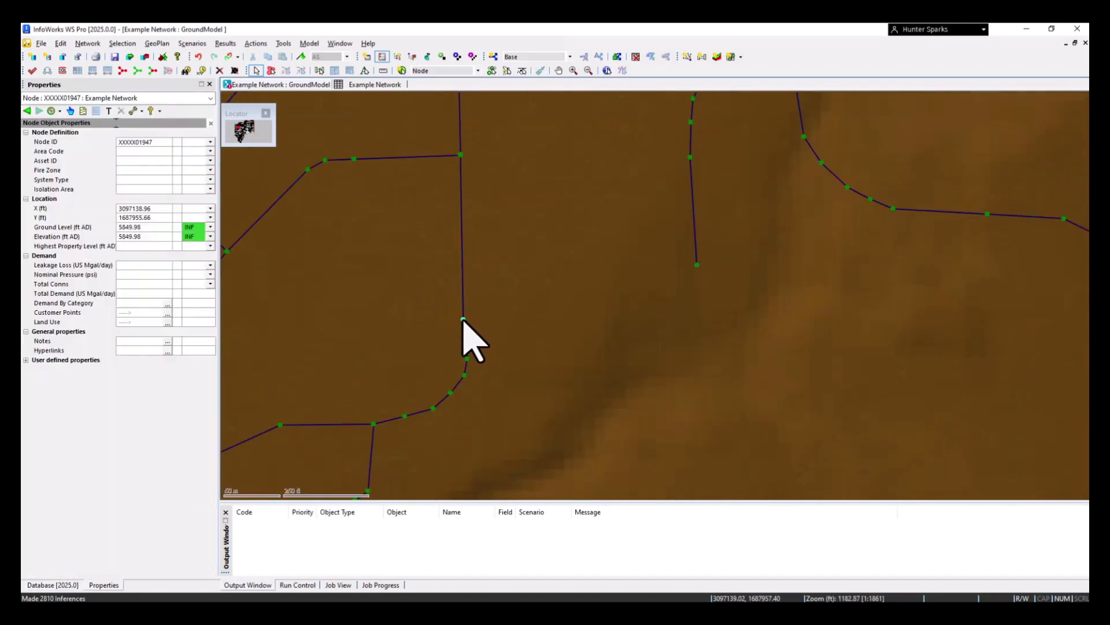
Turn off the display of the Ground Model layer in the GeoPlan properties and themes
click(145, 224)
scroll(470, 313, down, 2)
scroll(472, 313, down, 4)
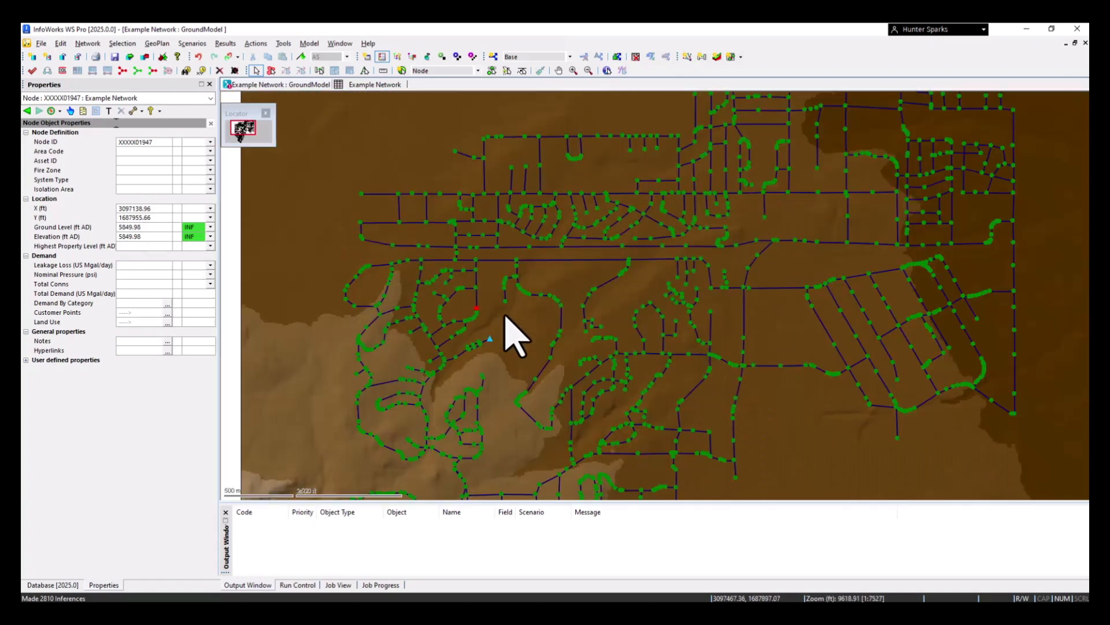
drag(604, 329, 519, 254)
scroll(440, 255, down, 2)
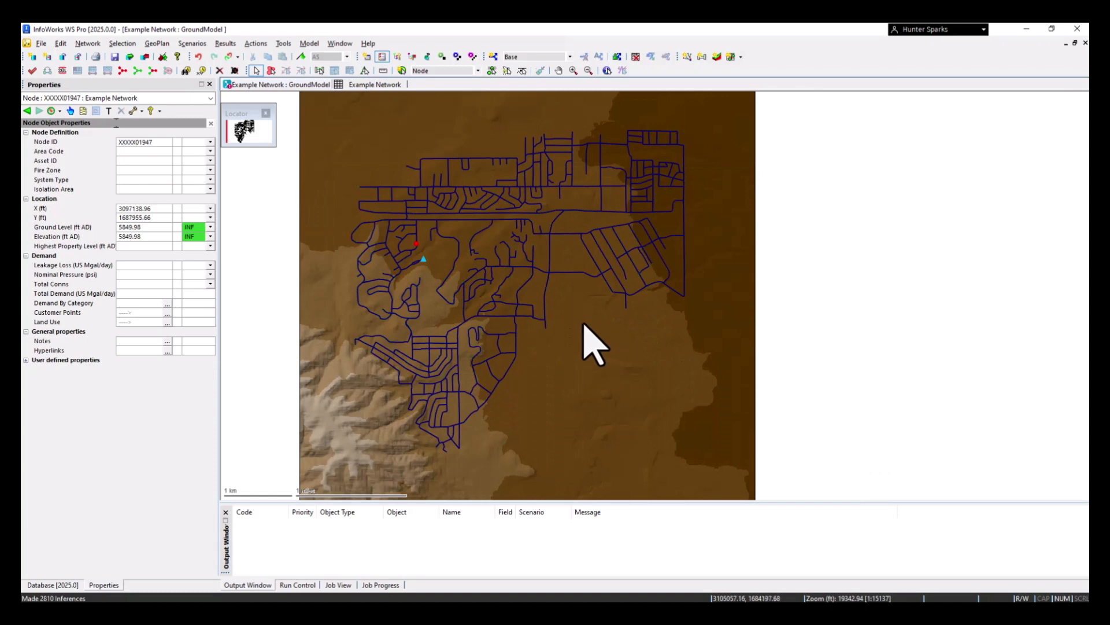
right_click(582, 322)
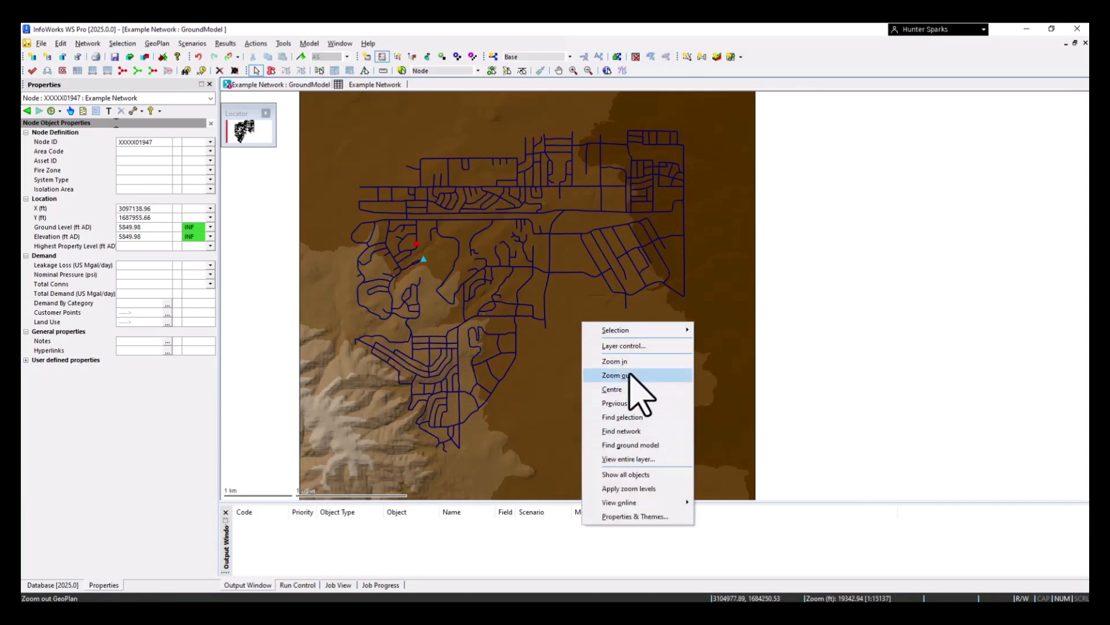
click(644, 516)
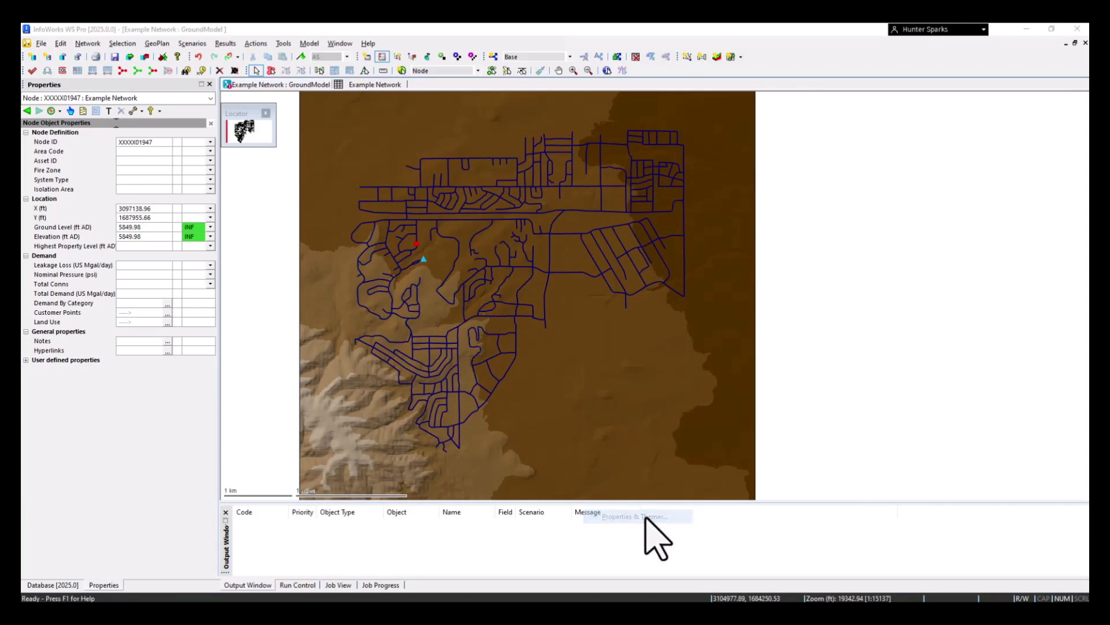
scroll(613, 399, down, 2)
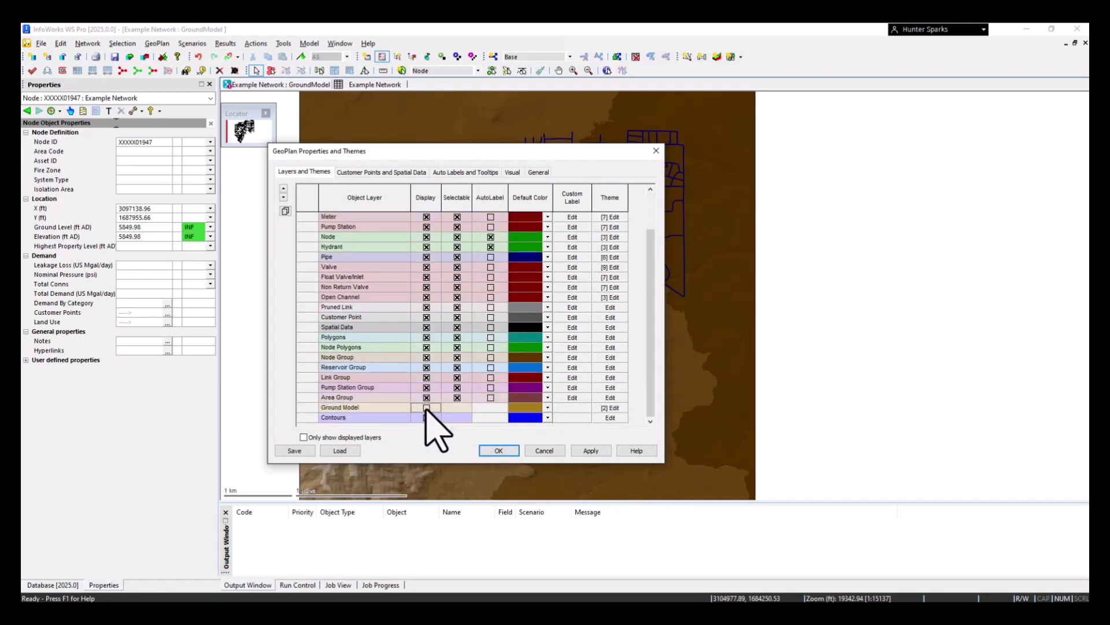
click(504, 450)
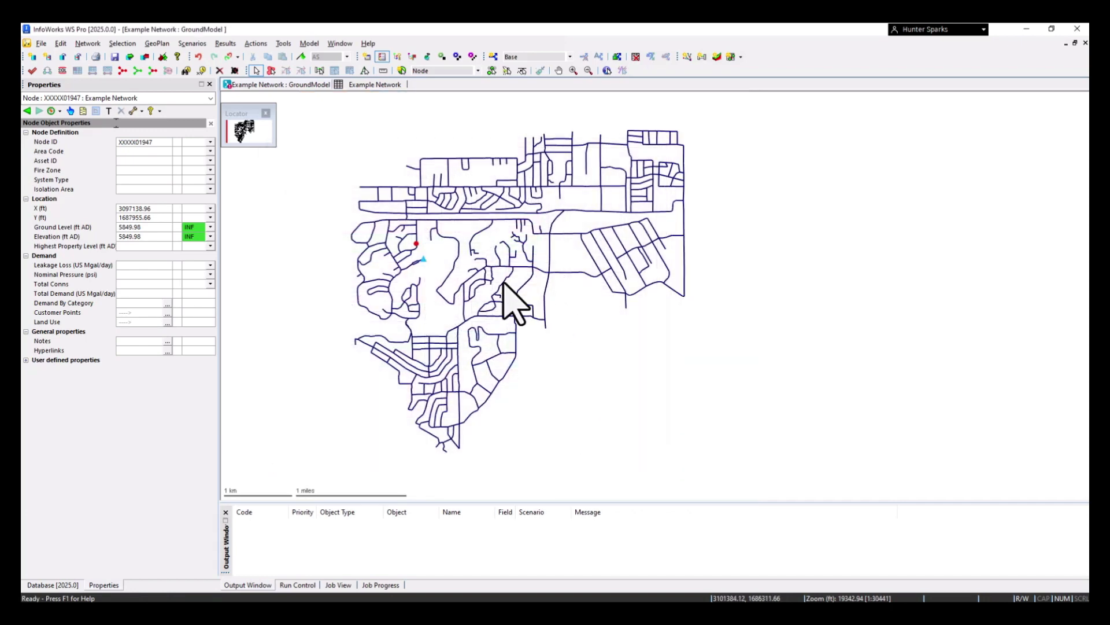
Open a new links grid for the Example Network and add a pump with the ID P120 to its pump table
click(52, 585)
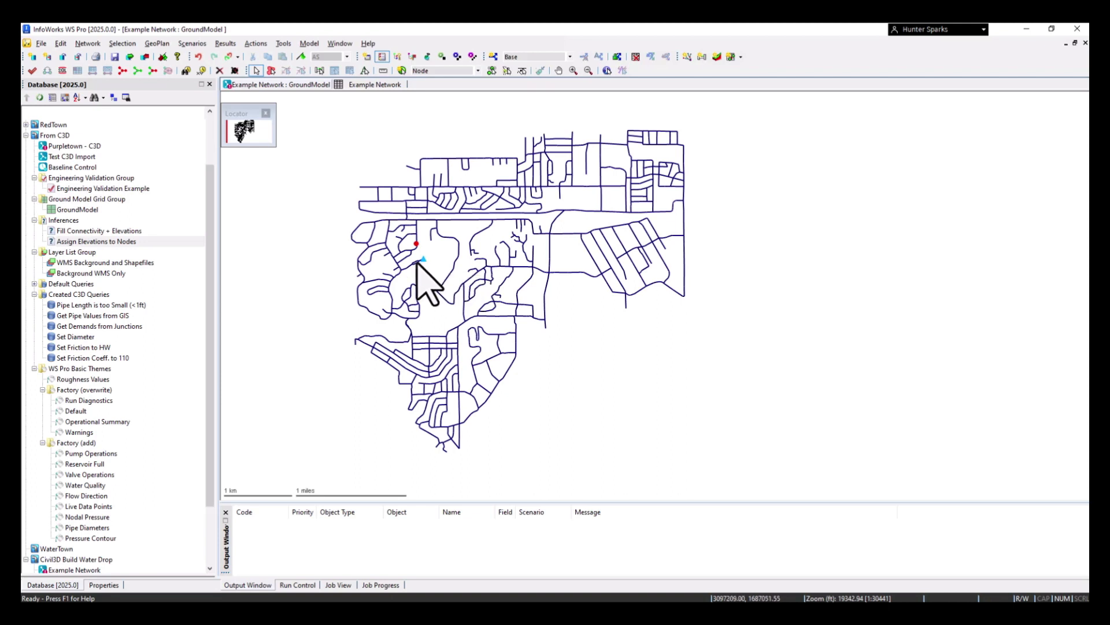
scroll(417, 264, up, 1)
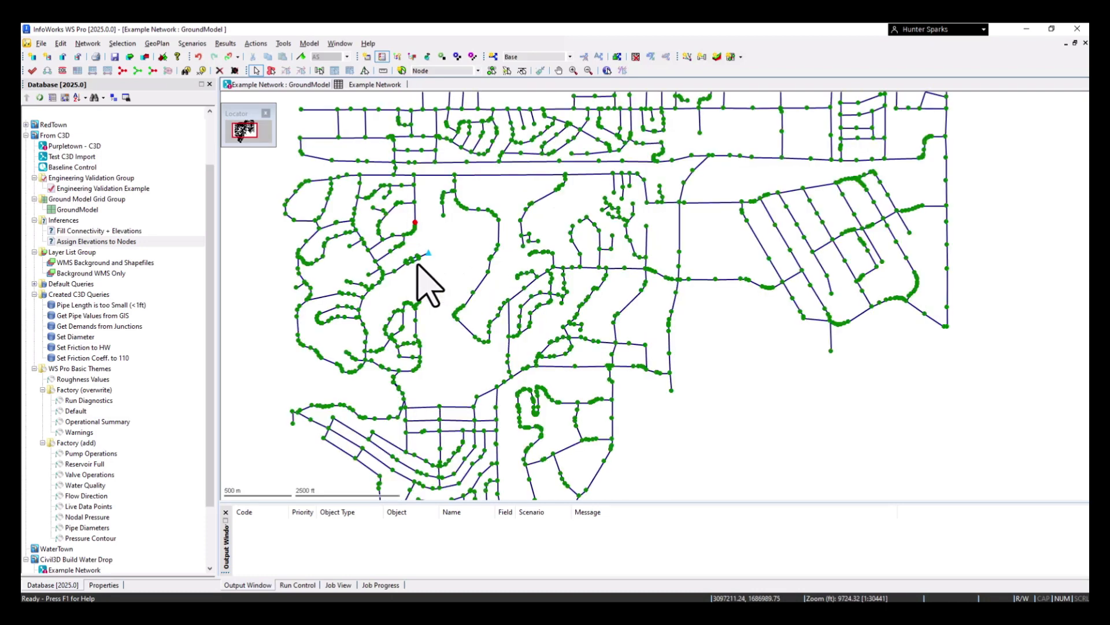
click(740, 57)
click(758, 75)
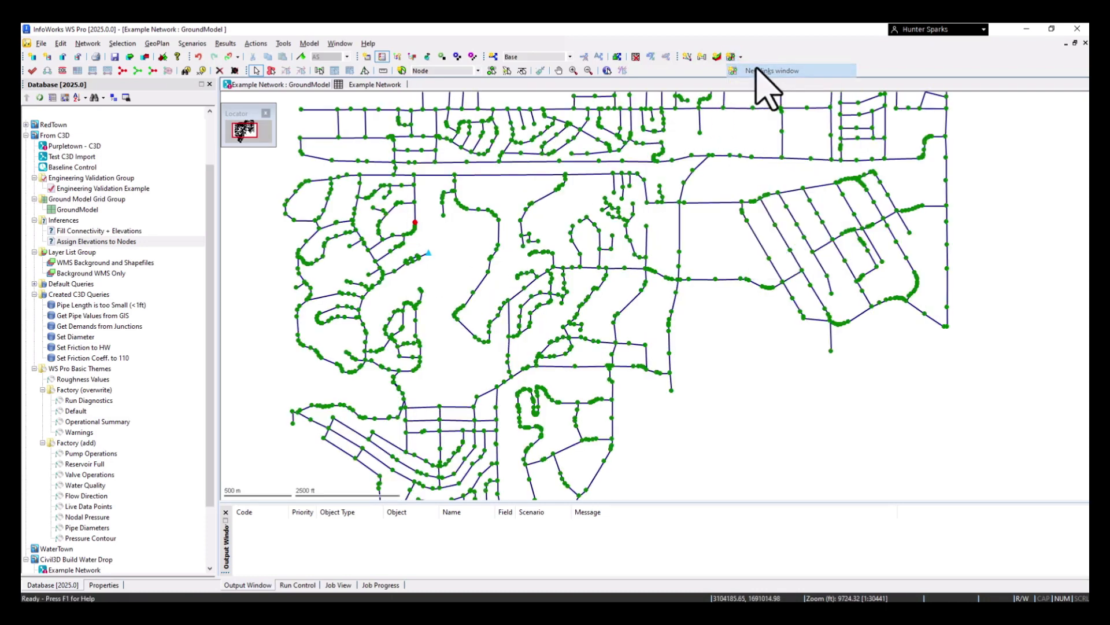
click(244, 495)
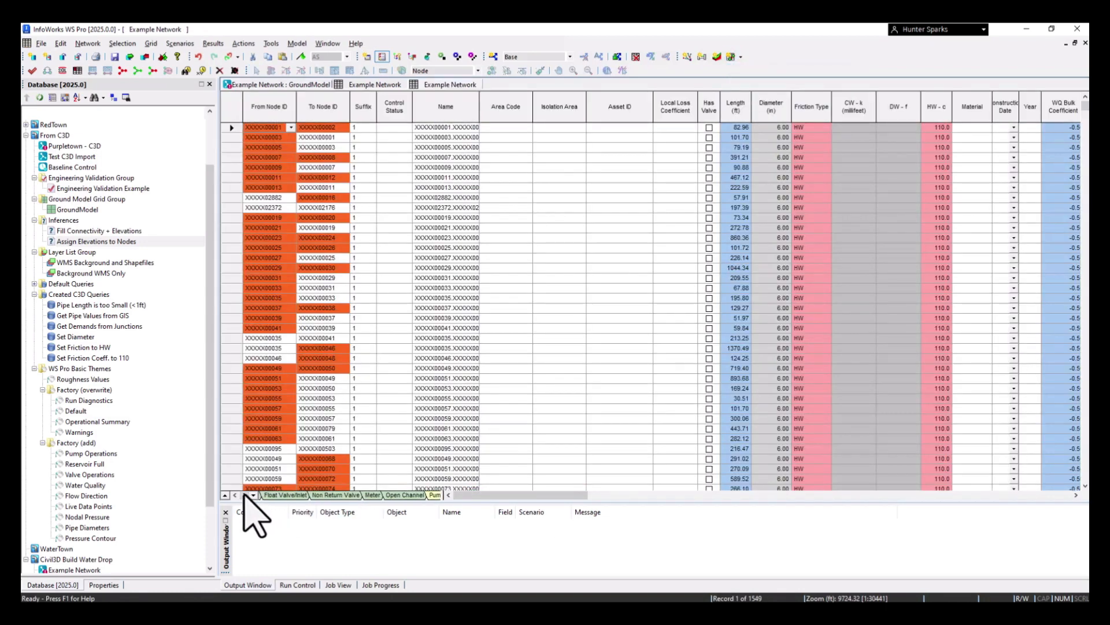
click(244, 495)
click(335, 496)
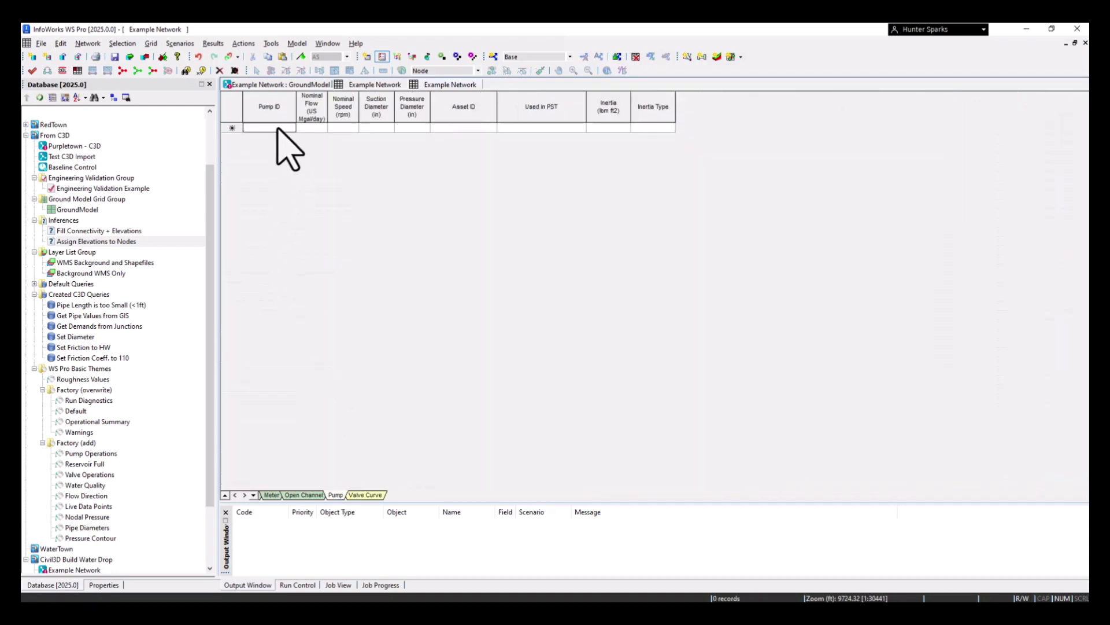
text(P120)
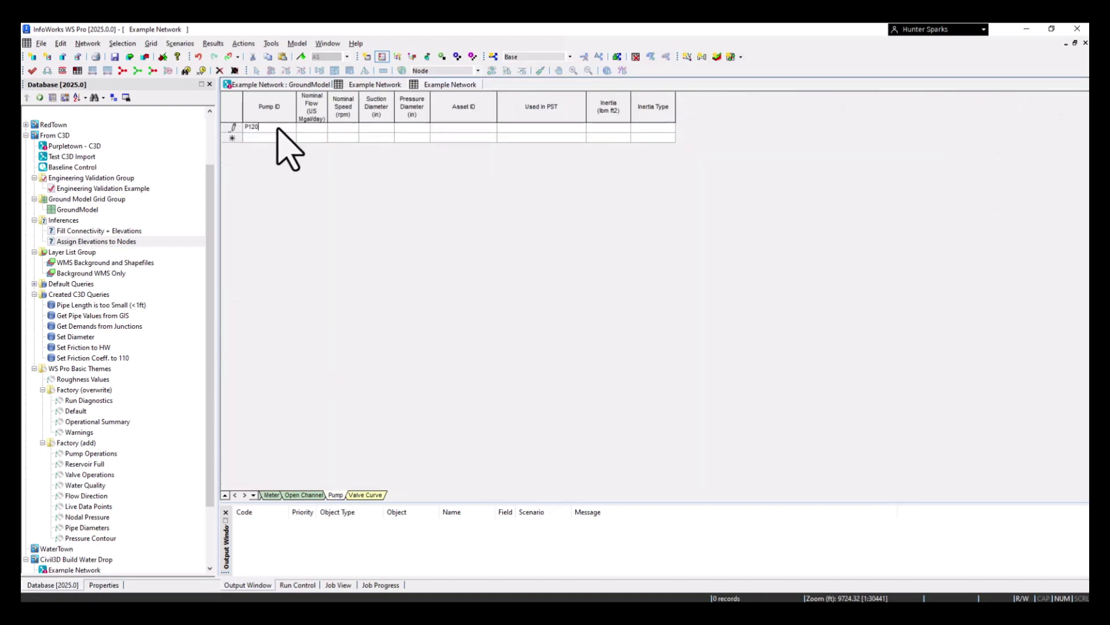
Open pump P120's curve data and set nominal flow 1.73 US Mgal/day, nominal speed 2000 rpm, and pressure and suction diameters 6 in
double_click(231, 129)
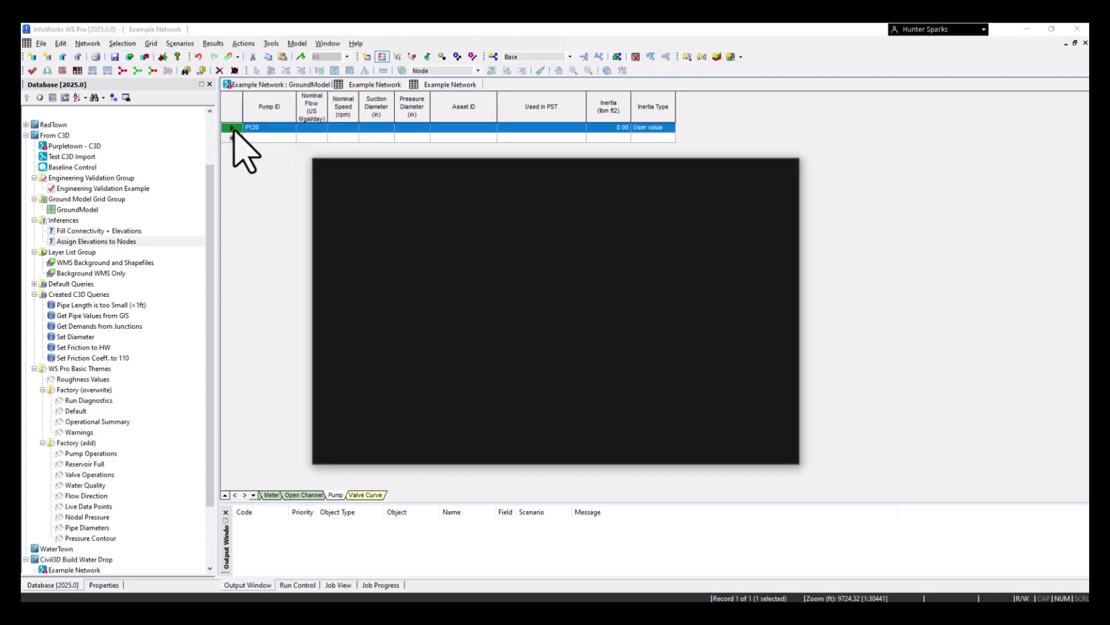
click(561, 204)
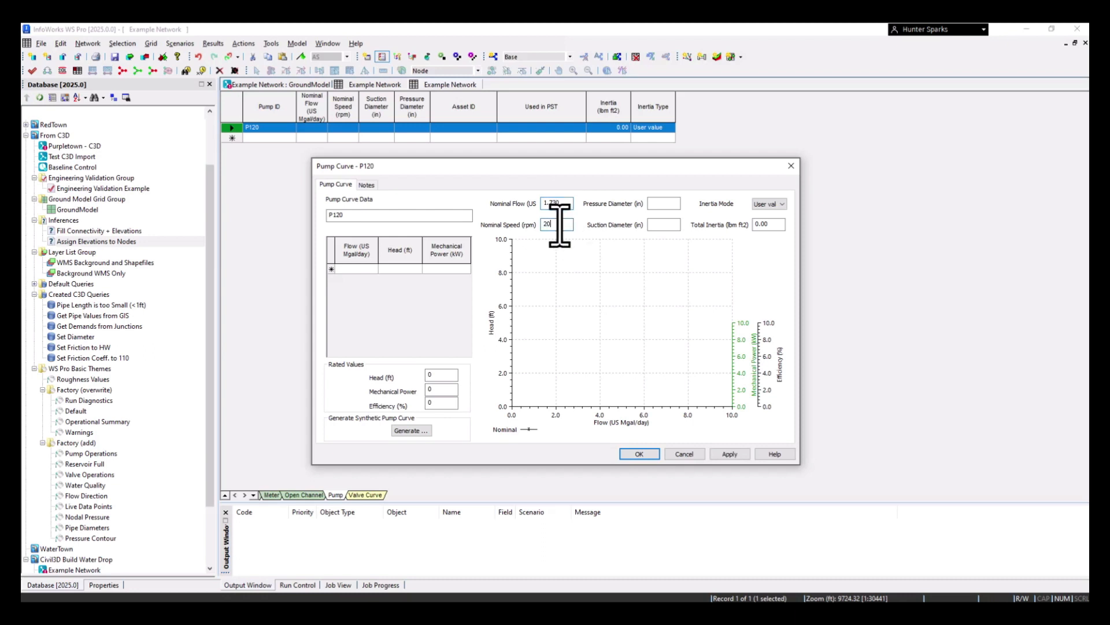
click(672, 203)
text(6)
Generate a synthetic pump curve using EPANET 3 Point with minimum-point head 360 ft, design head 315 ft and maximum flow 4.1 US Mgal/day
click(410, 430)
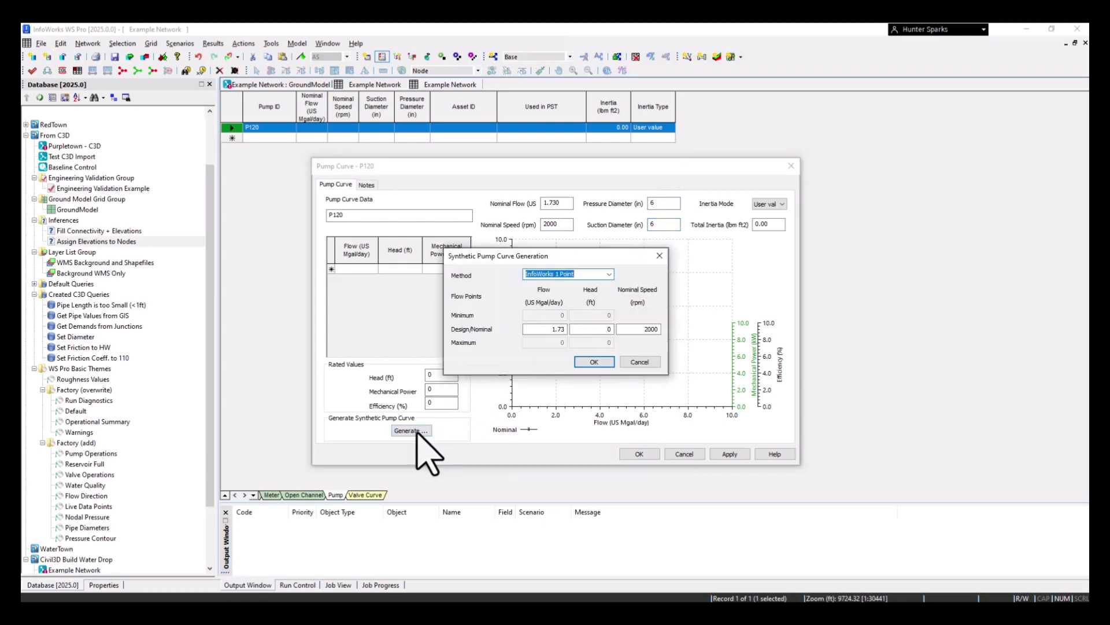
click(609, 274)
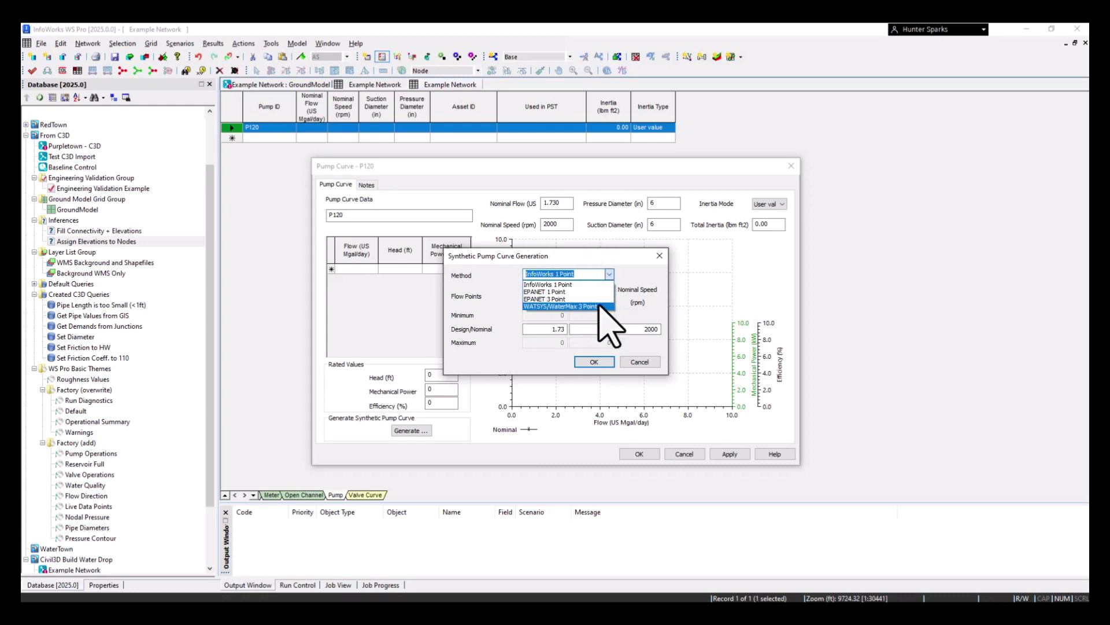
click(571, 300)
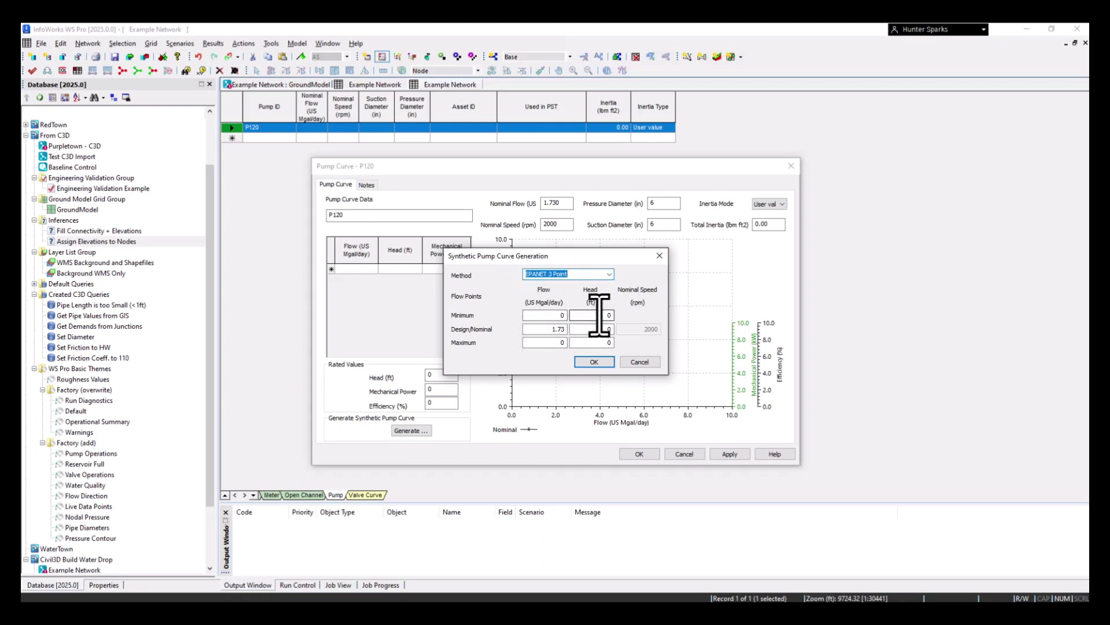
click(599, 315)
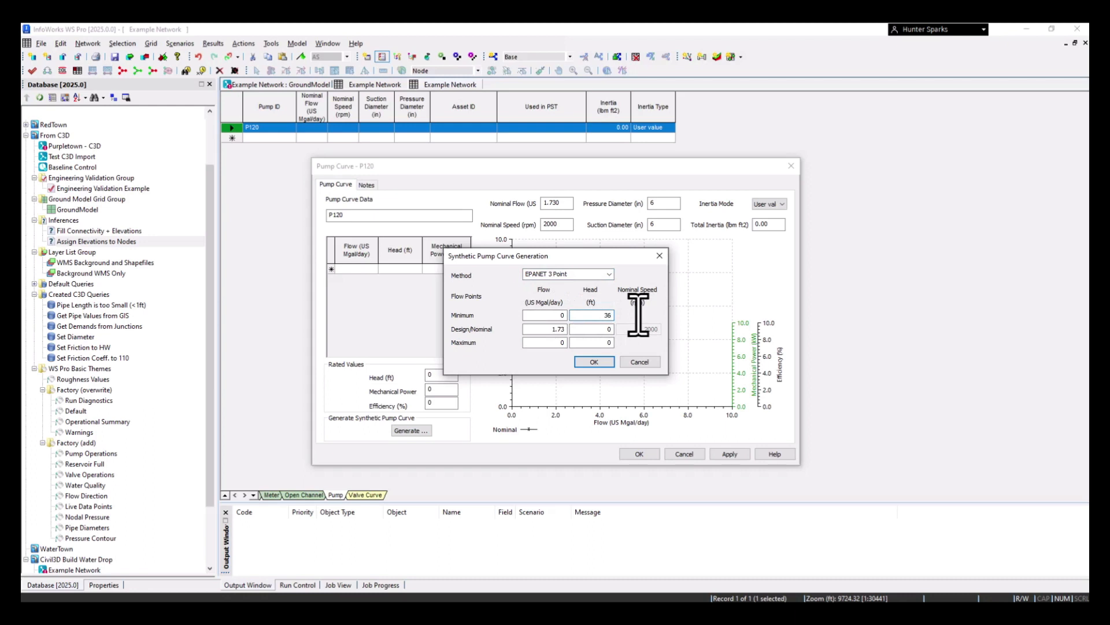
click(608, 330)
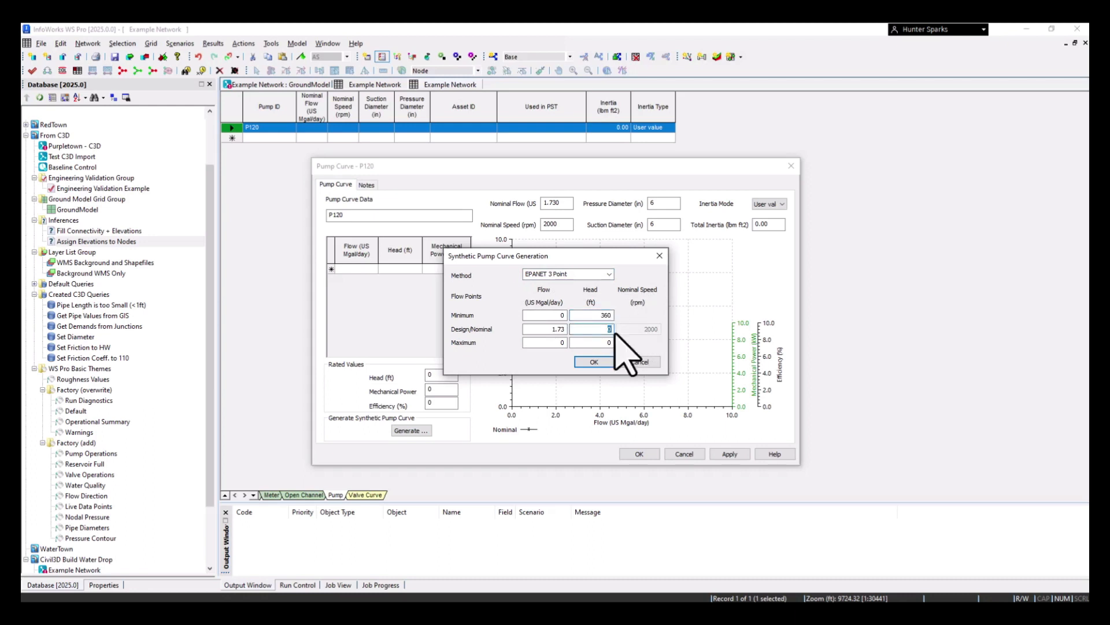
click(556, 342)
text(4.1)
click(593, 362)
Set the mechanical power of the 4.100 flow point to 0.10 kW, save the pump curve and close the links grid
scroll(457, 304, down, 2)
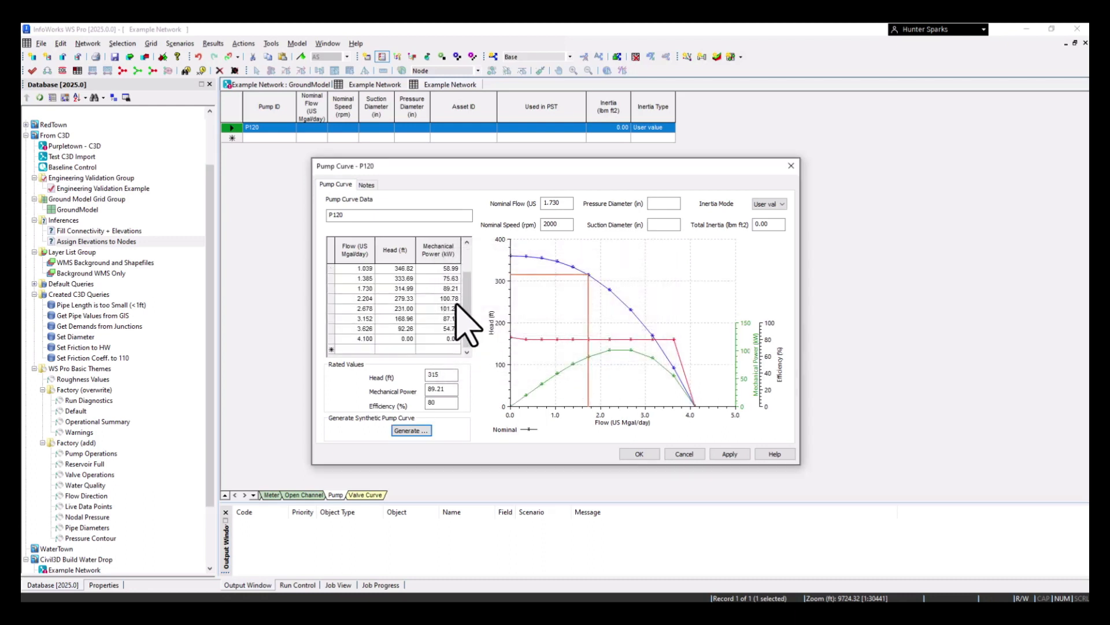
double_click(449, 340)
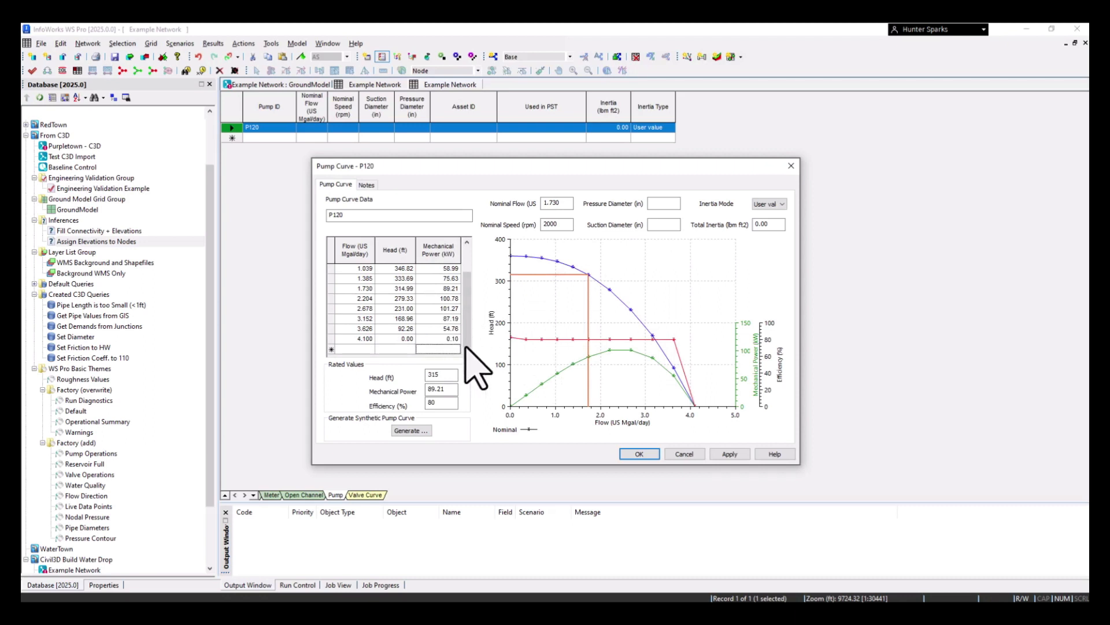
click(730, 454)
click(638, 454)
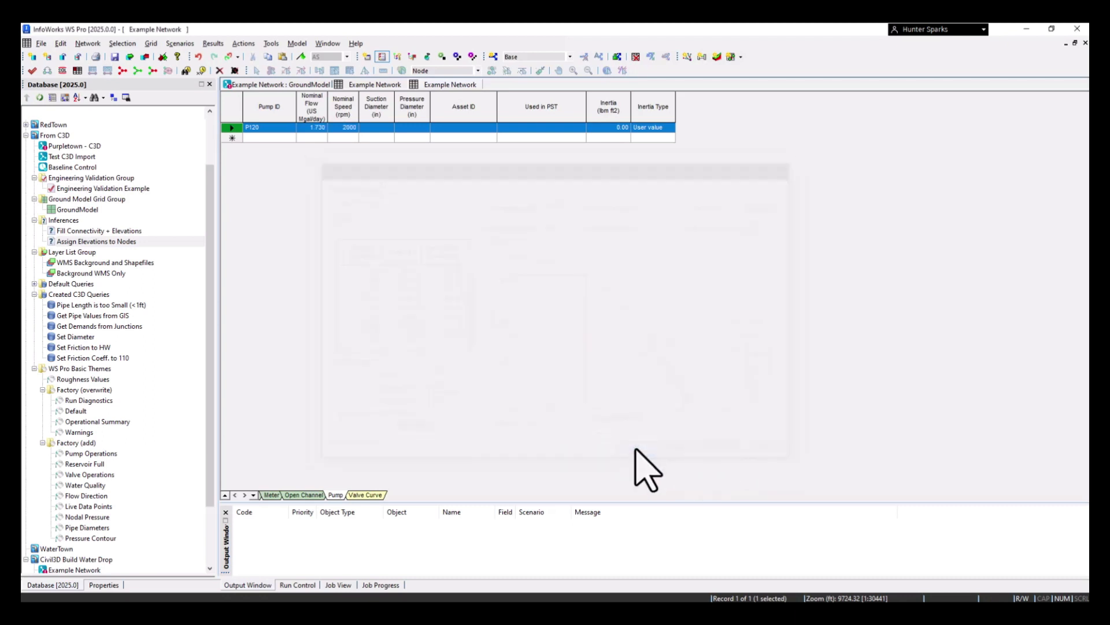
right_click(441, 87)
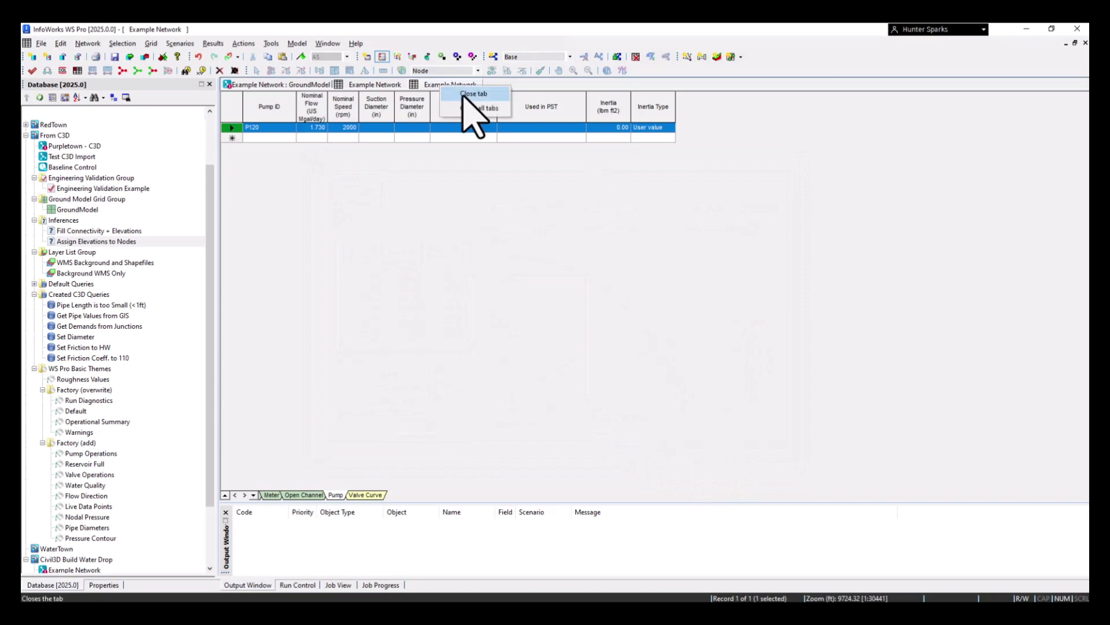
click(473, 96)
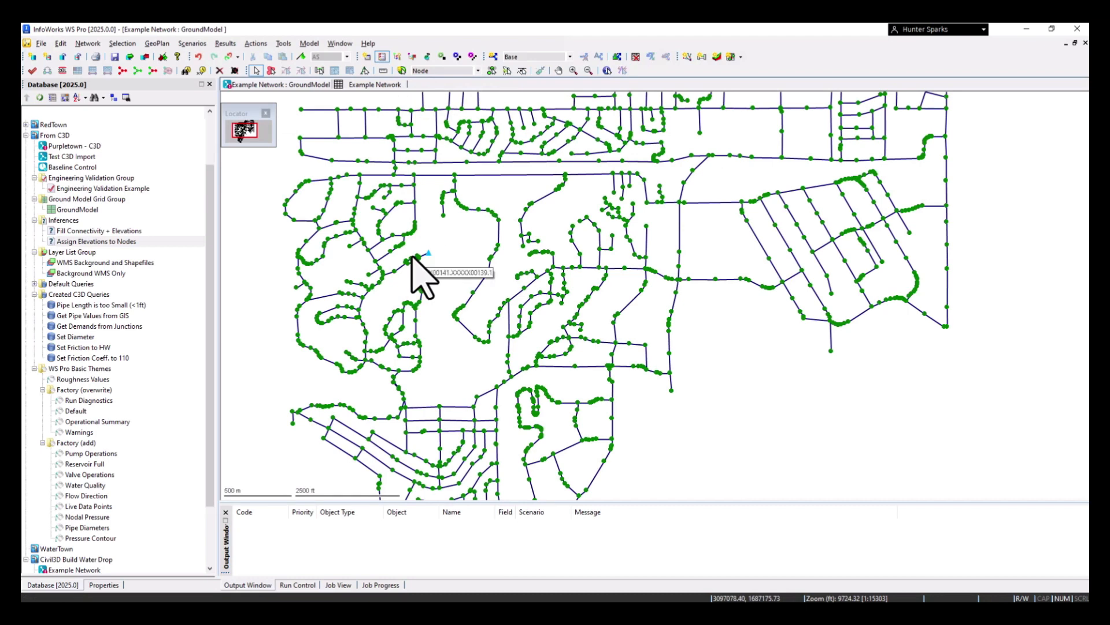
Change the pipes between nodes XXXXX00139 and XXXXX00141 and between XXXXX00135 and XXXXX00145 into pump stations
scroll(412, 258, up, 10)
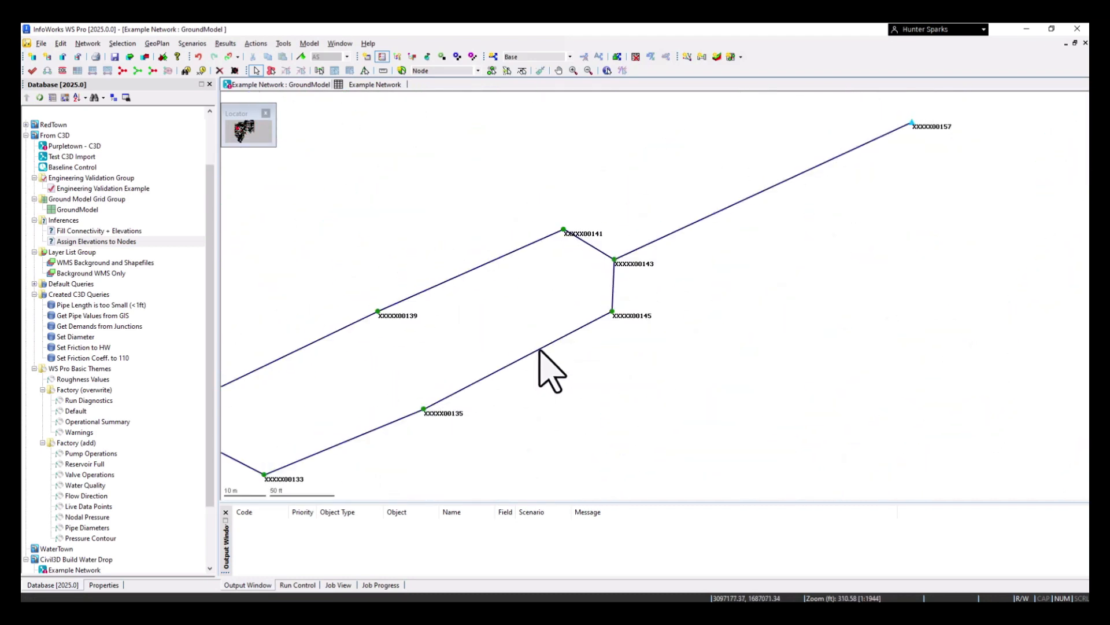
click(539, 350)
ctrl+click(492, 261)
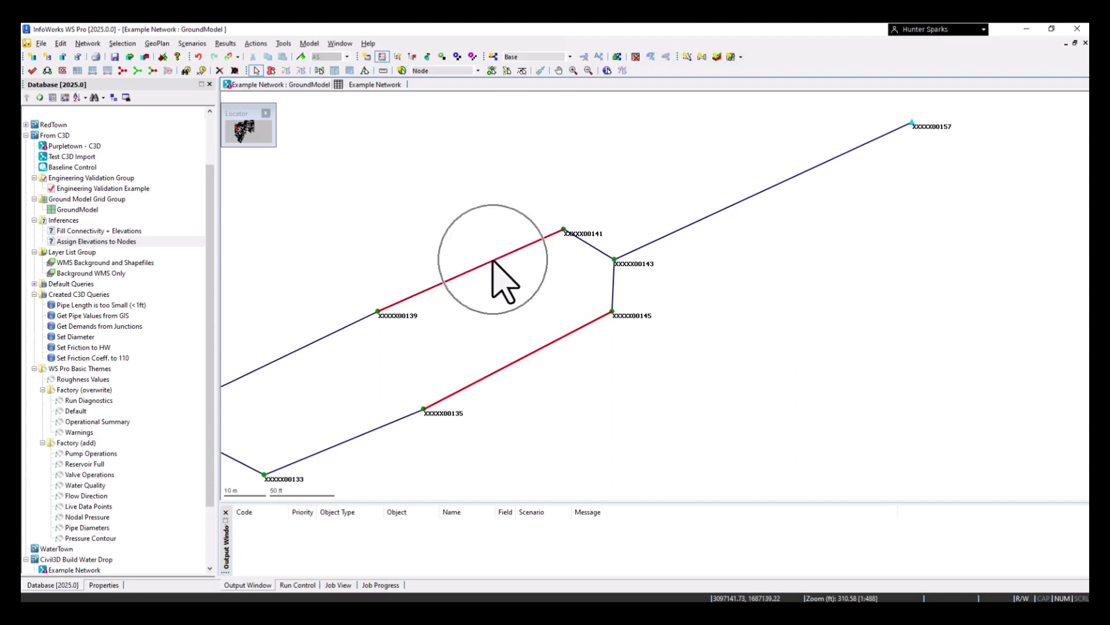
right_click(508, 297)
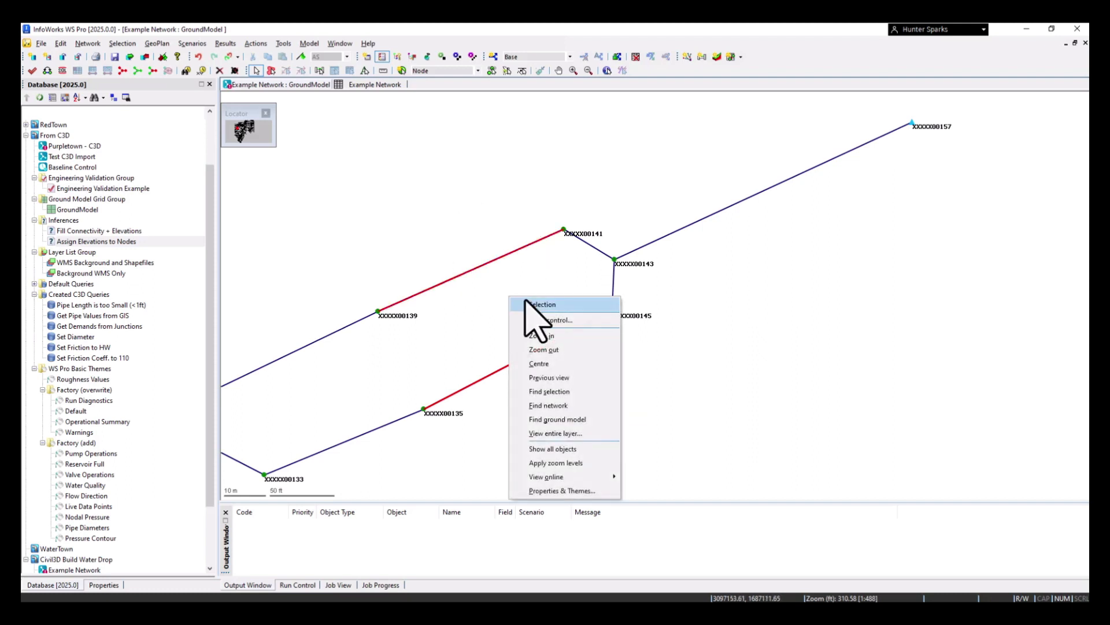
mouse_move(534, 305)
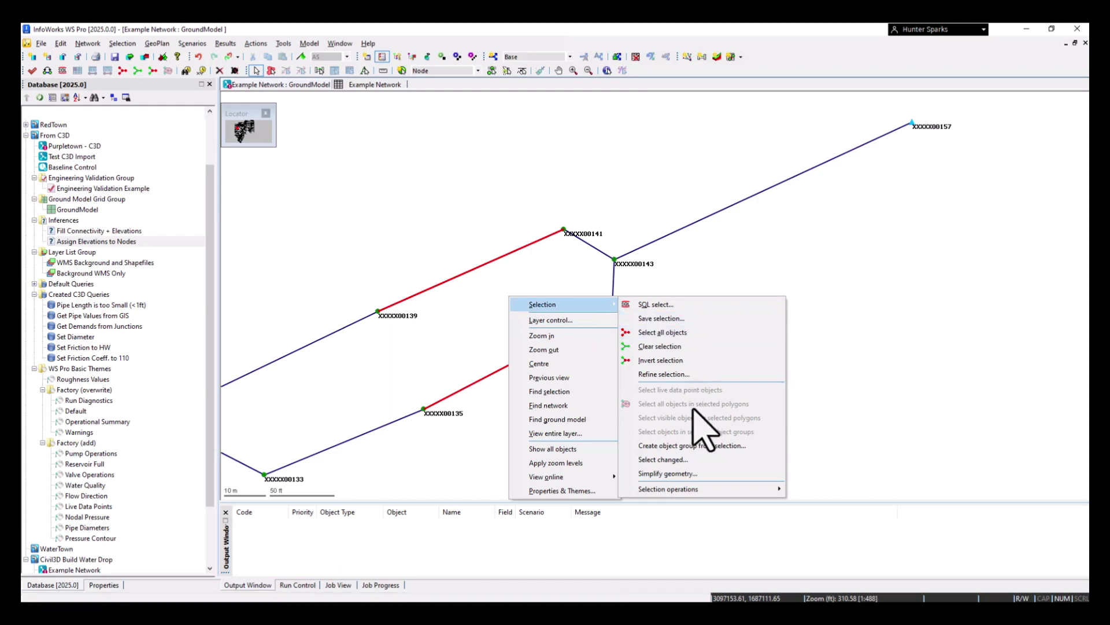
mouse_move(704, 490)
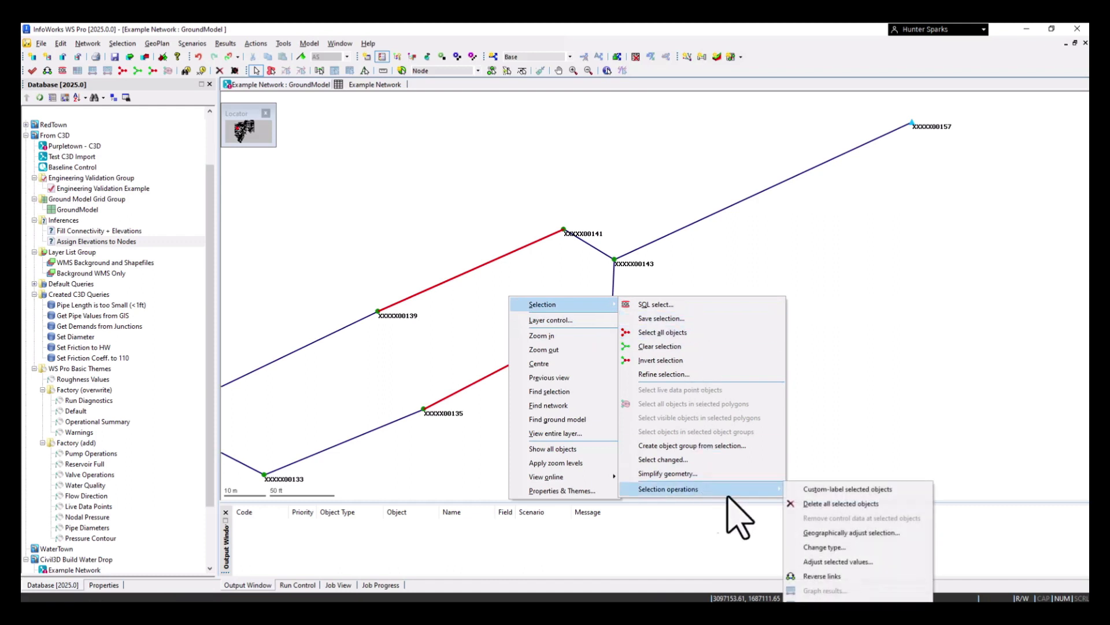
click(822, 539)
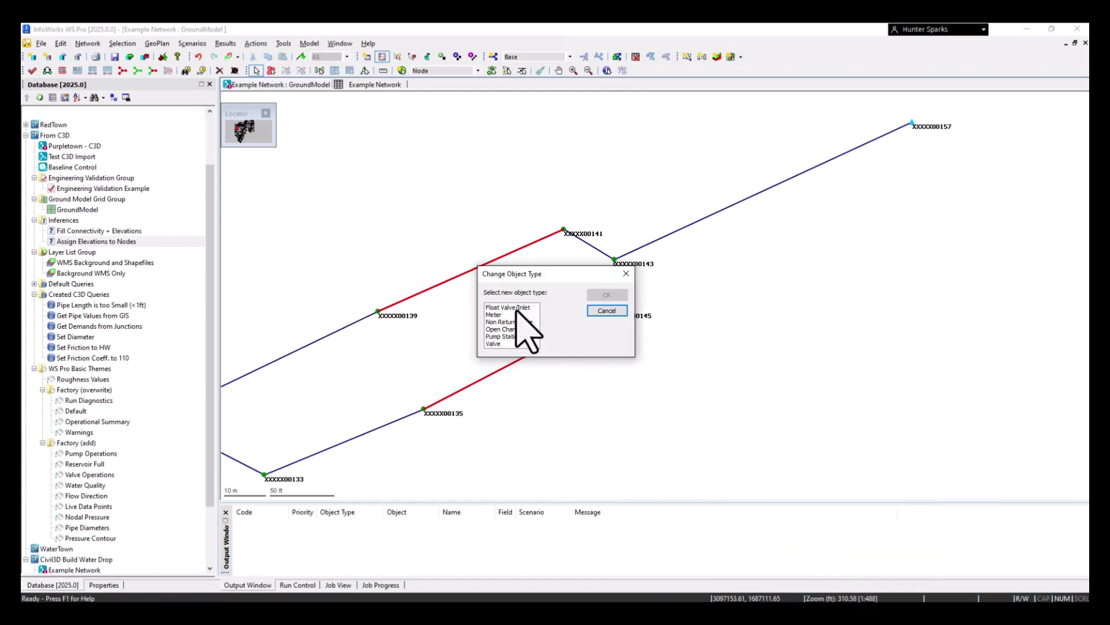
click(512, 337)
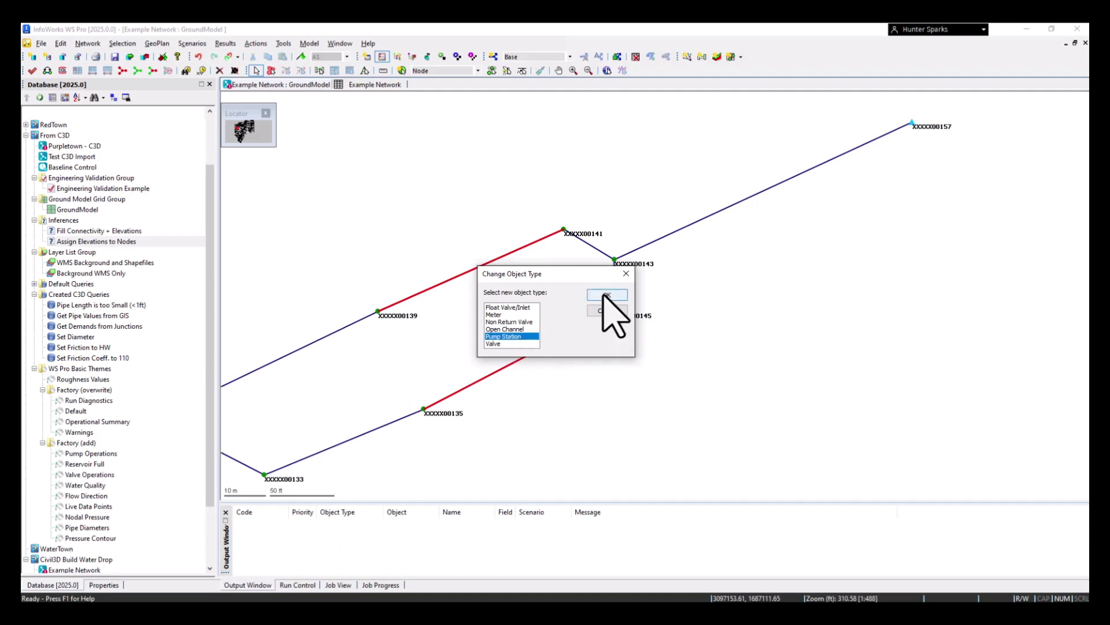
click(606, 295)
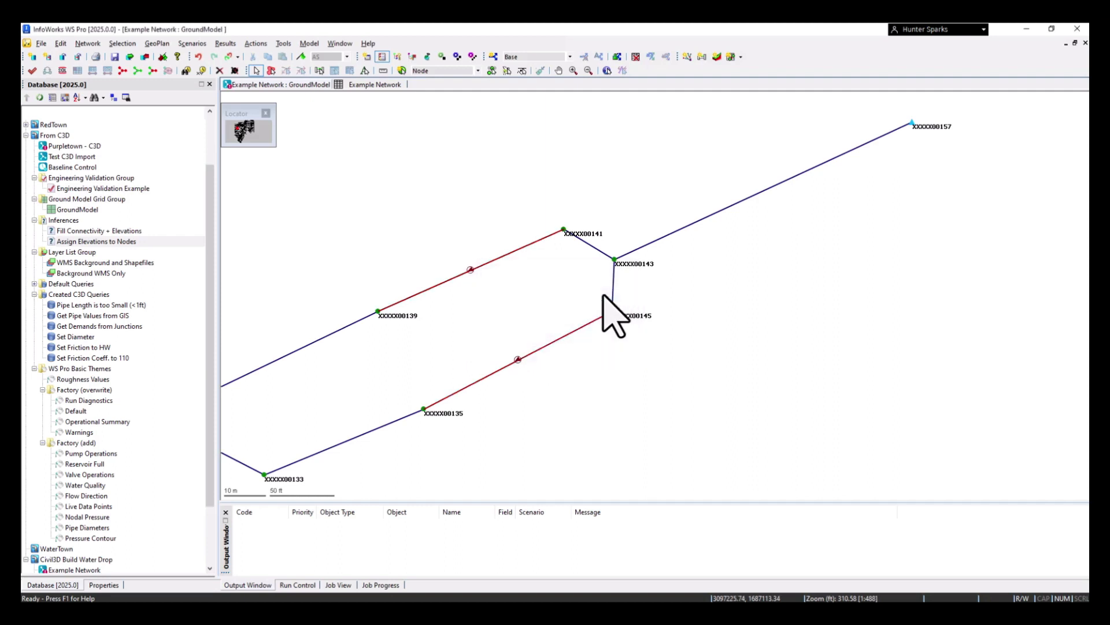
Add a P120 pump to the pump station between XXXXX00145 and XXXXX00135 with maximum speed 3000 rpm, minimum speed 1500 rpm and 1 stage
double_click(529, 356)
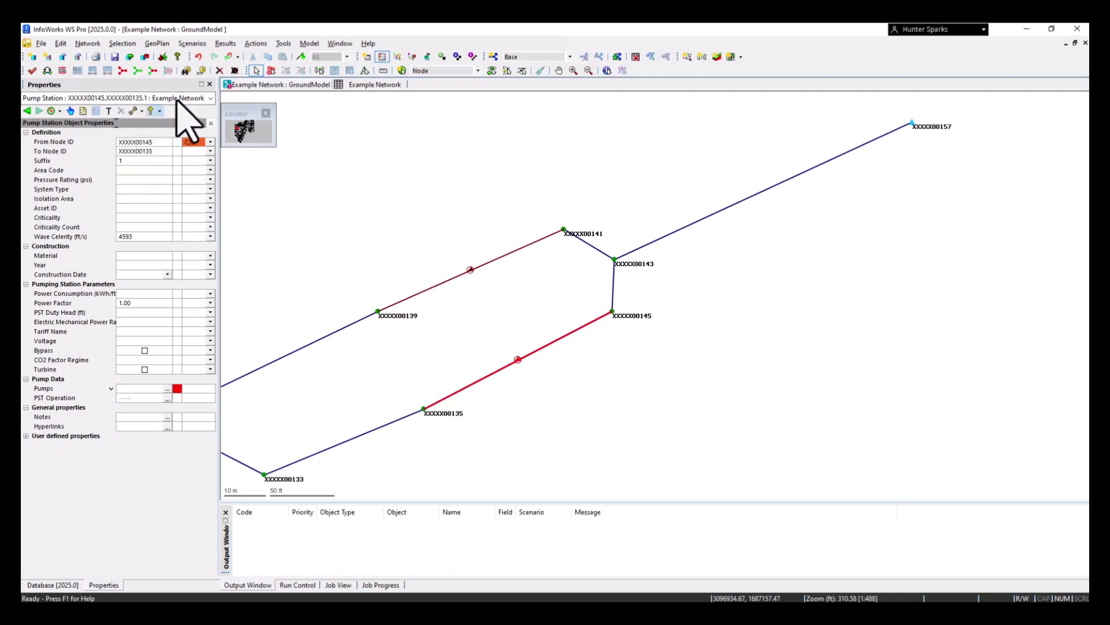
click(42, 98)
mouse_move(178, 391)
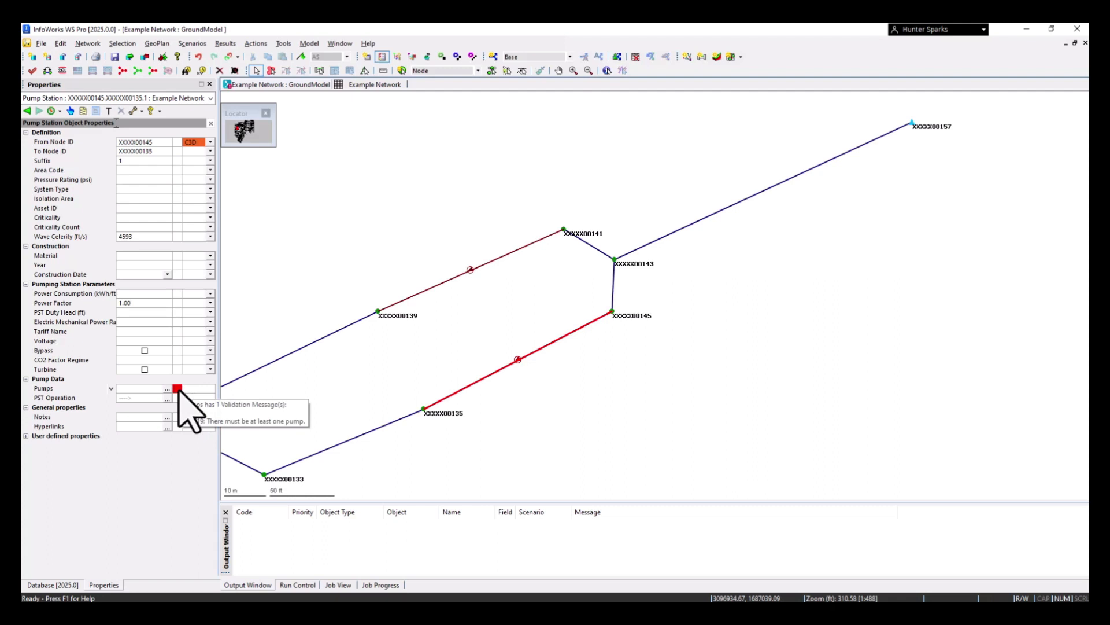
click(47, 388)
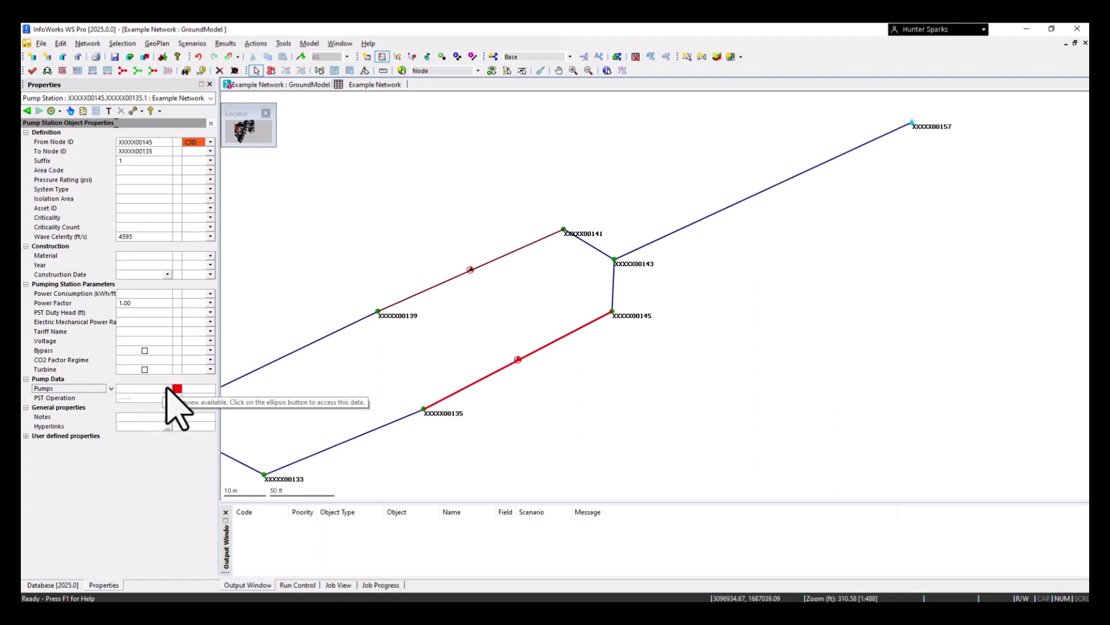
click(167, 388)
click(449, 280)
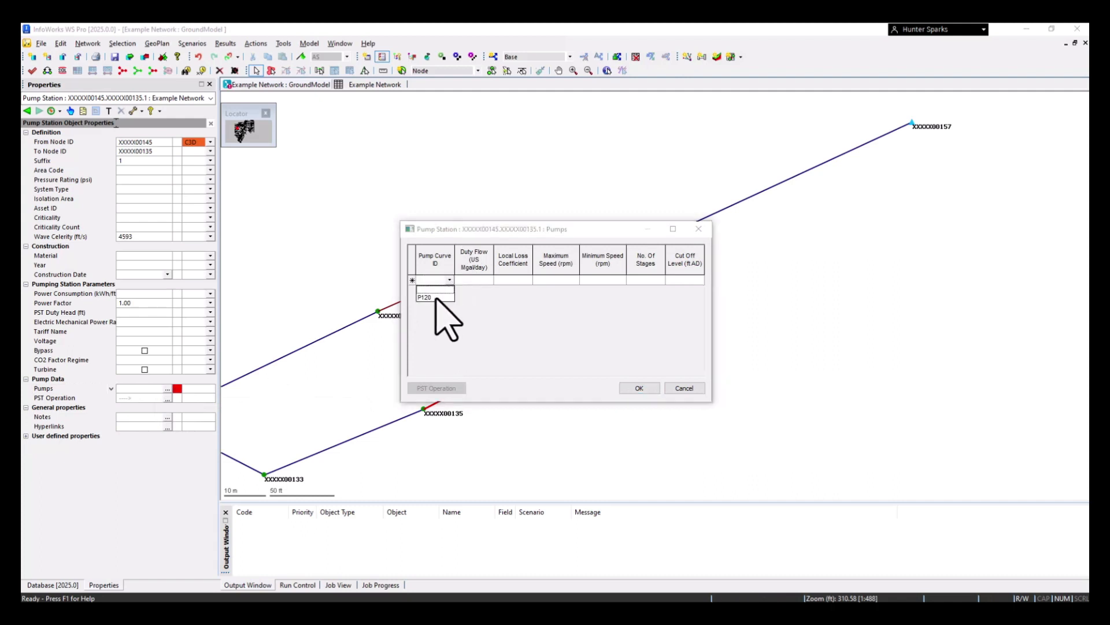
click(436, 298)
click(541, 280)
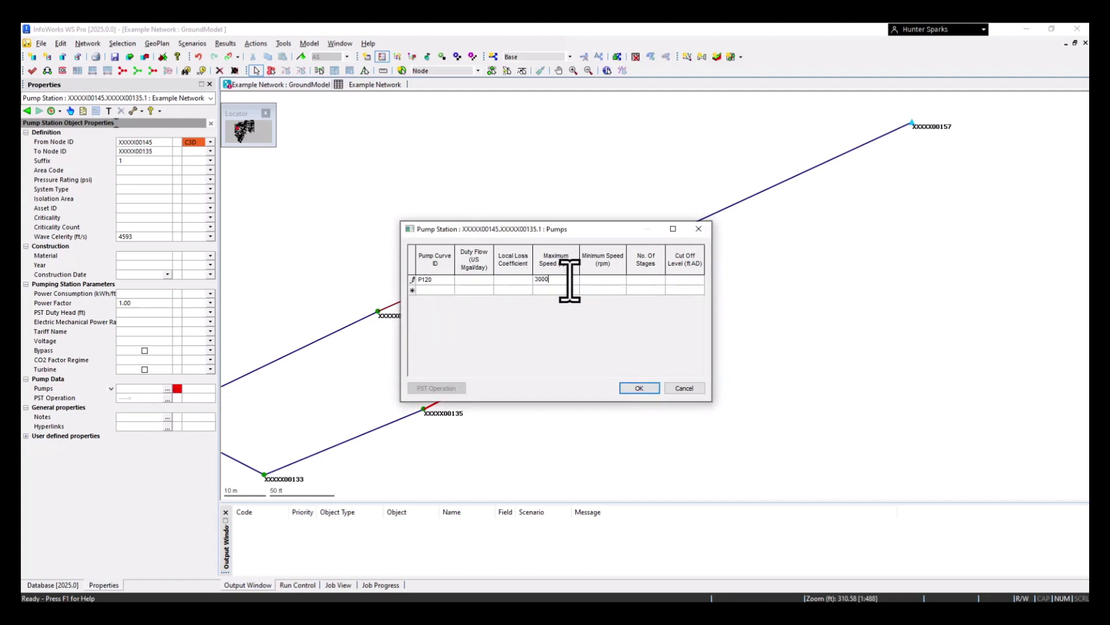
click(614, 283)
click(649, 281)
click(646, 389)
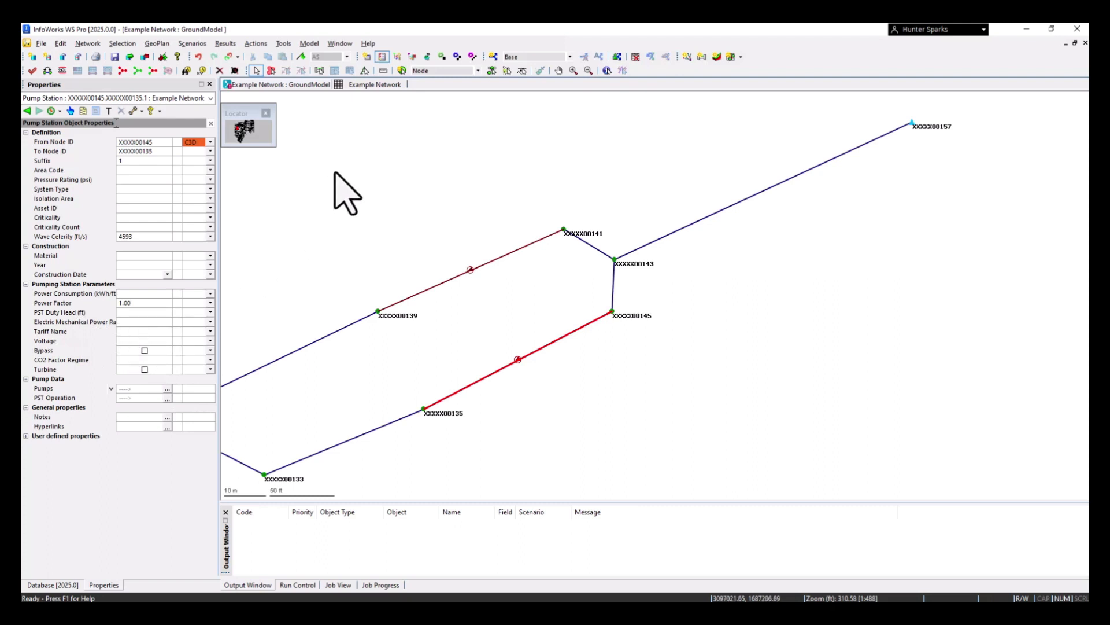
Enable automatic flagging with HS and set this pump station's PST duty head to 350 ft and its electric mechanical power value to 1.25
click(302, 57)
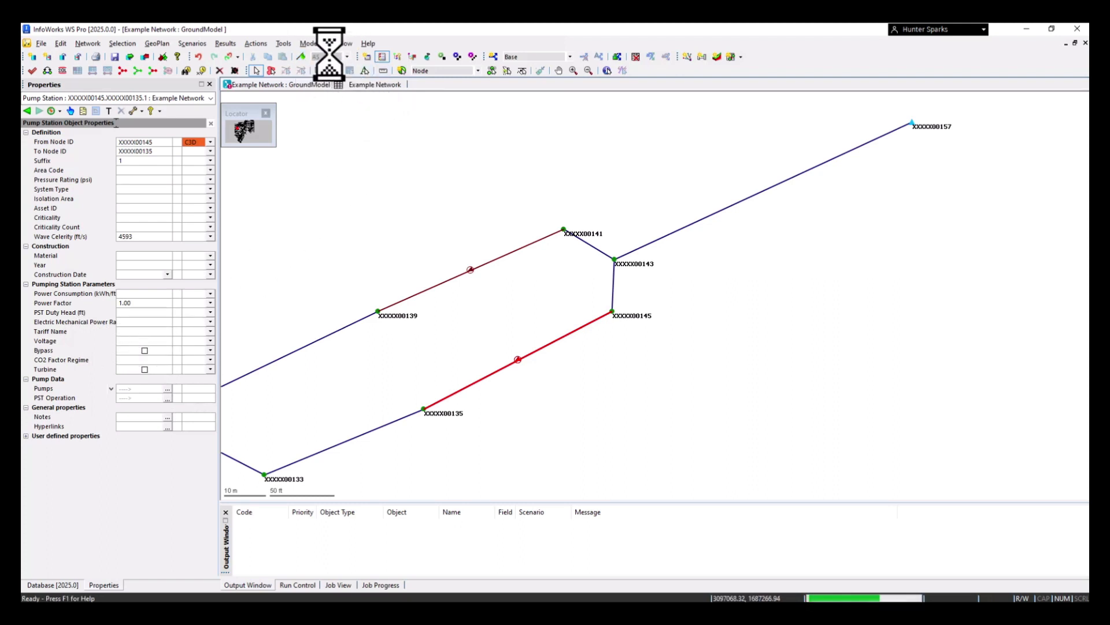
click(347, 56)
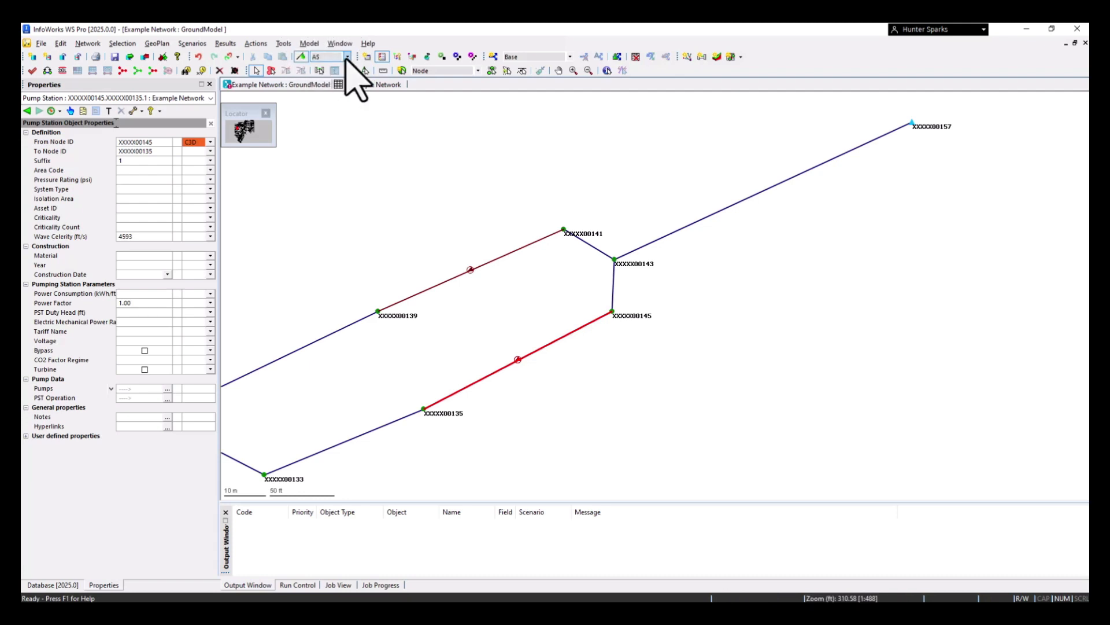
click(327, 89)
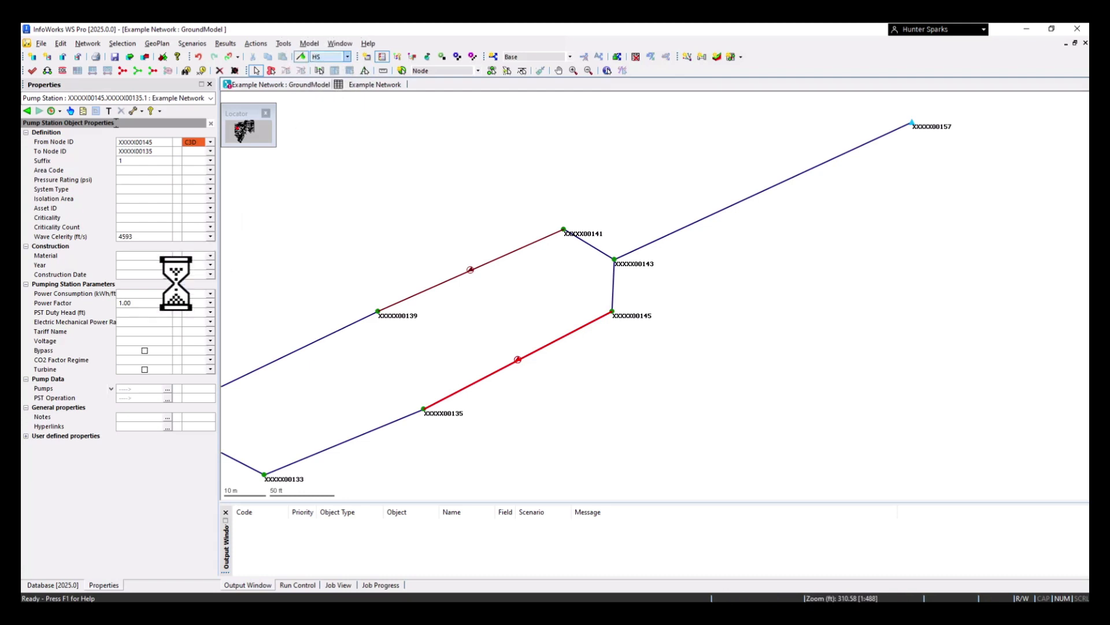
click(147, 314)
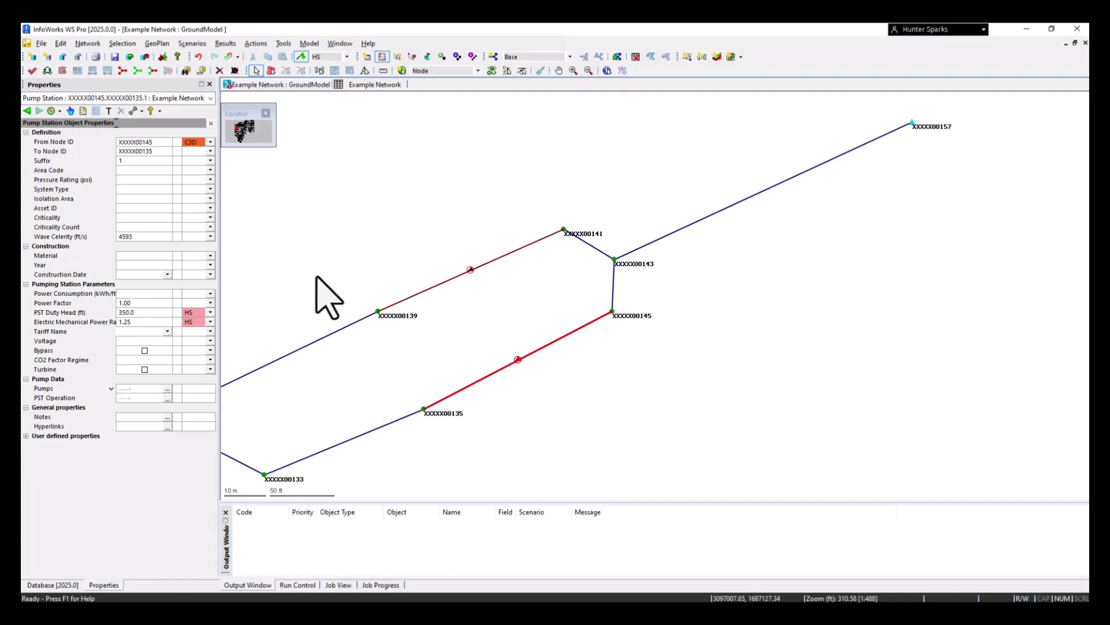
Give pump station XXXXX00141–XXXXX00139 a P120 pump with speed limits and stage count, and set PST duty head 250 ft and electric mechanical power 1.25
click(471, 270)
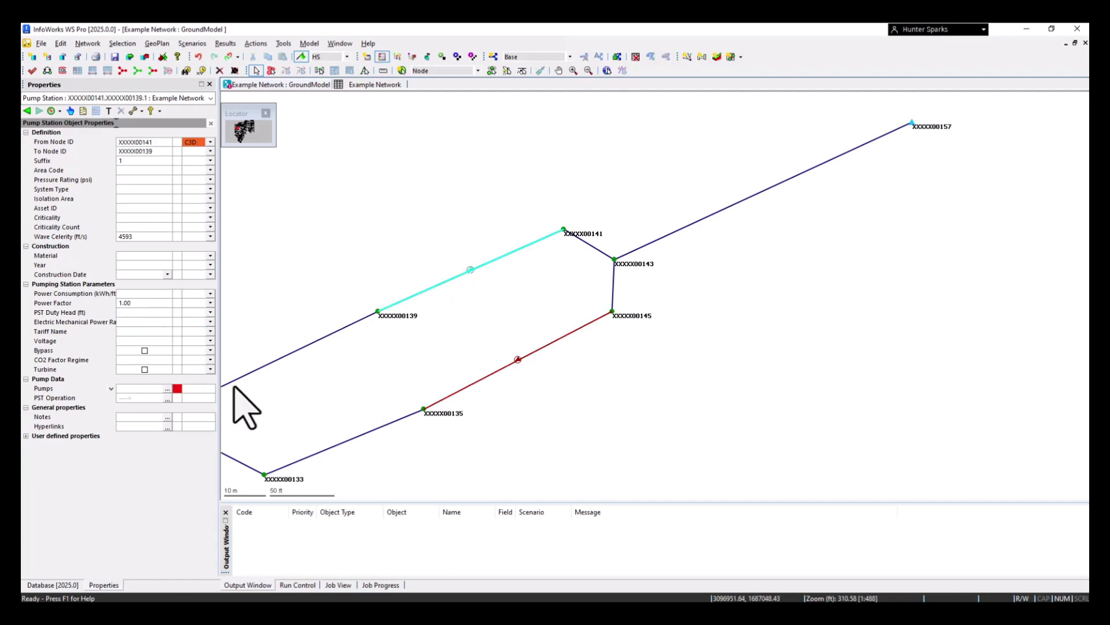
click(167, 388)
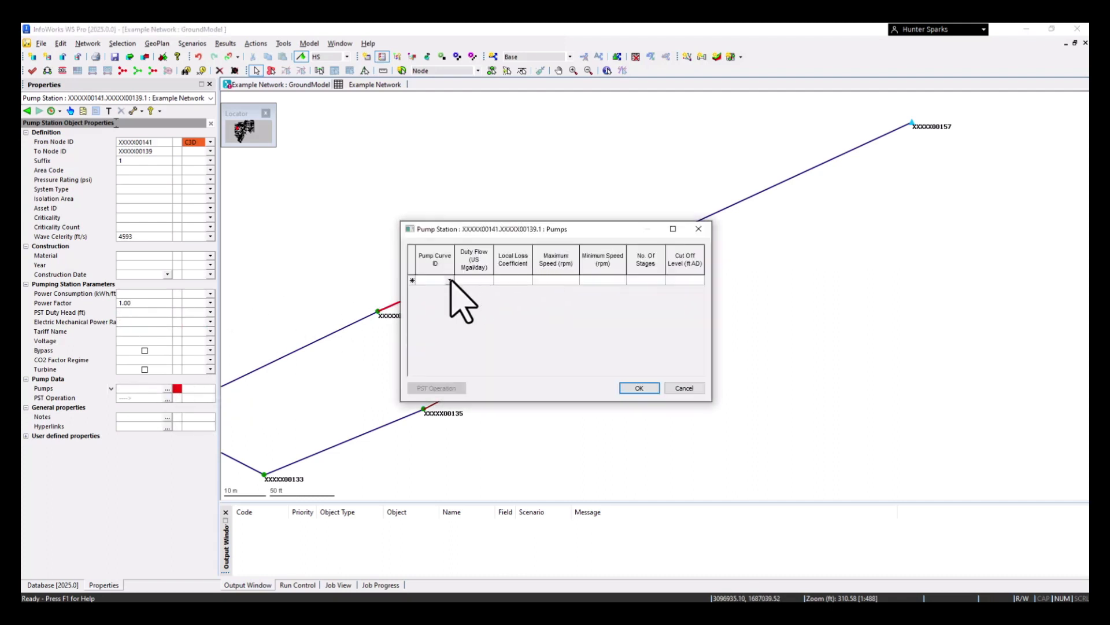
click(450, 280)
click(431, 291)
click(557, 280)
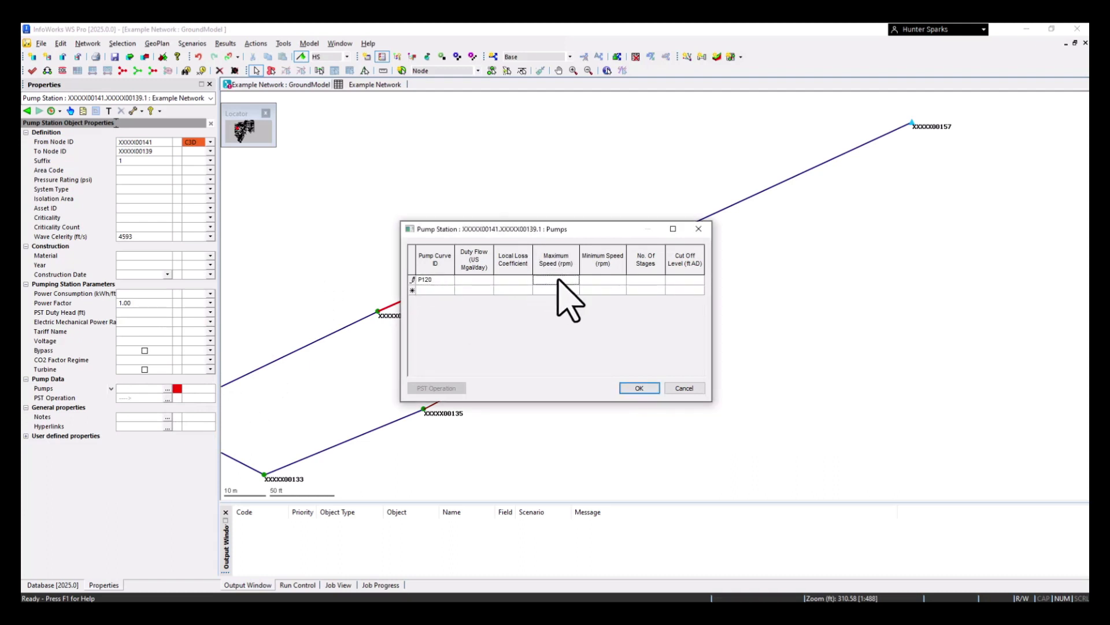
click(558, 280)
click(648, 281)
click(639, 388)
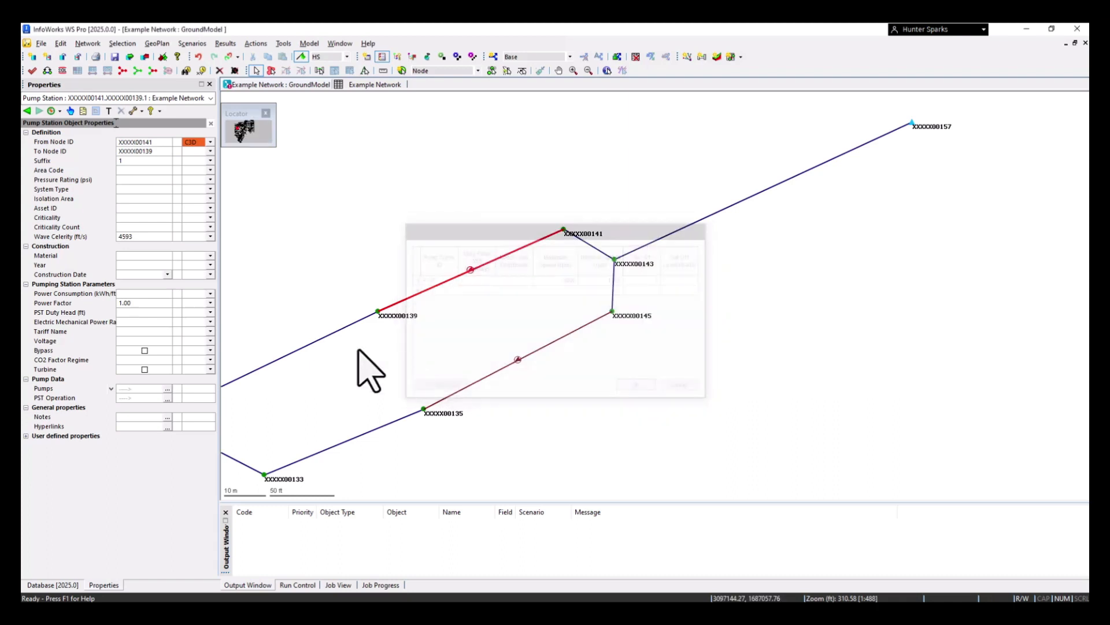
click(149, 313)
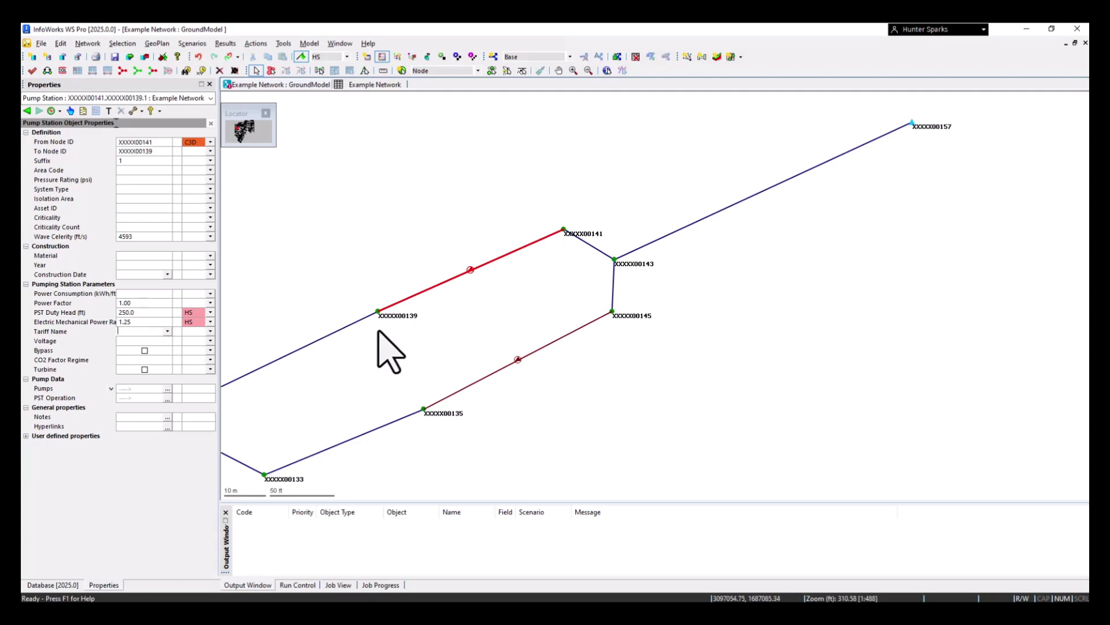
click(385, 253)
Validate the network's Base scenario with engineering validation left off
scroll(459, 384, down, 5)
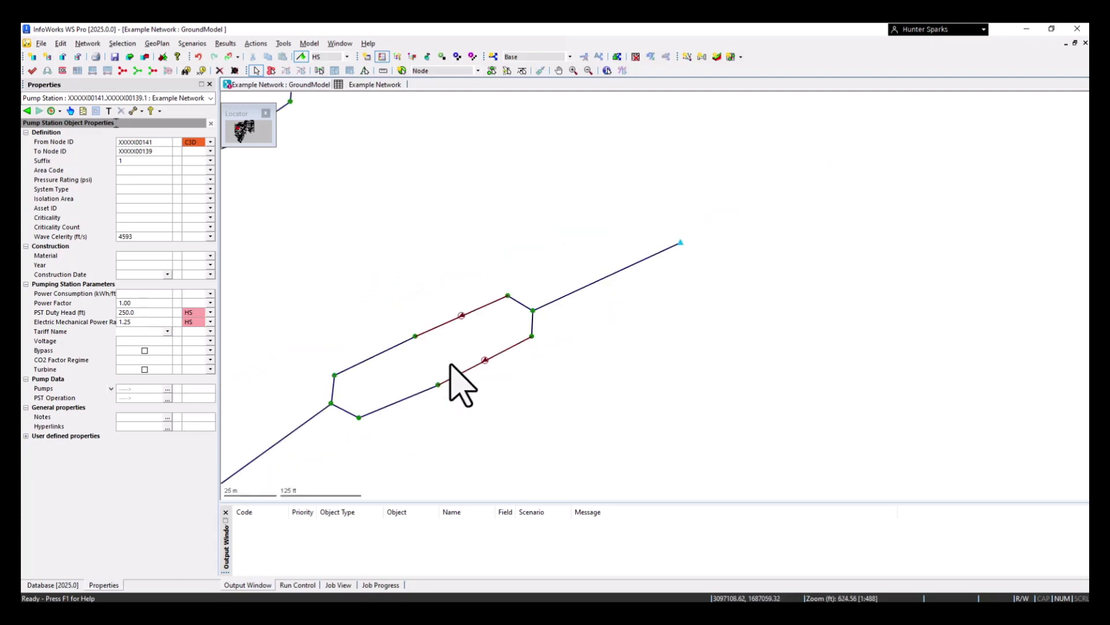
scroll(582, 373, down, 3)
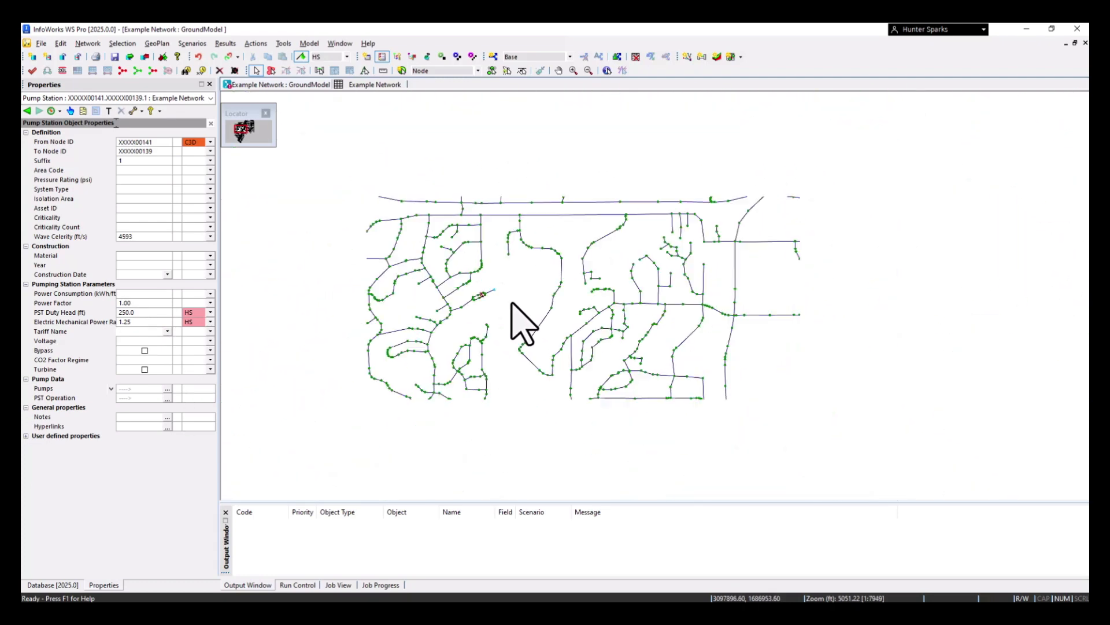
click(32, 71)
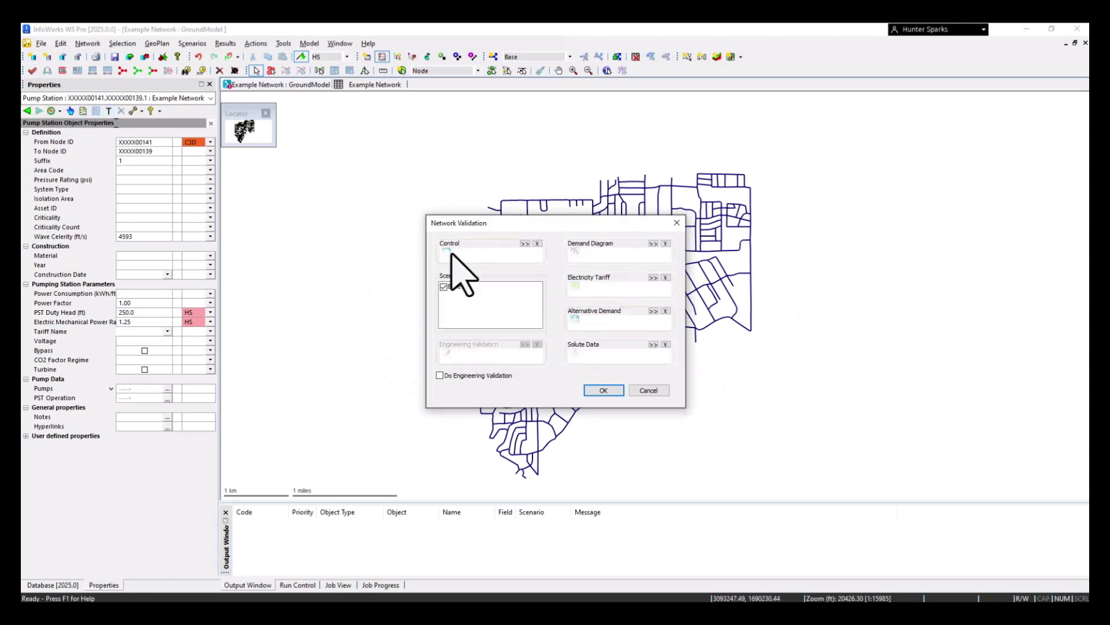
click(603, 389)
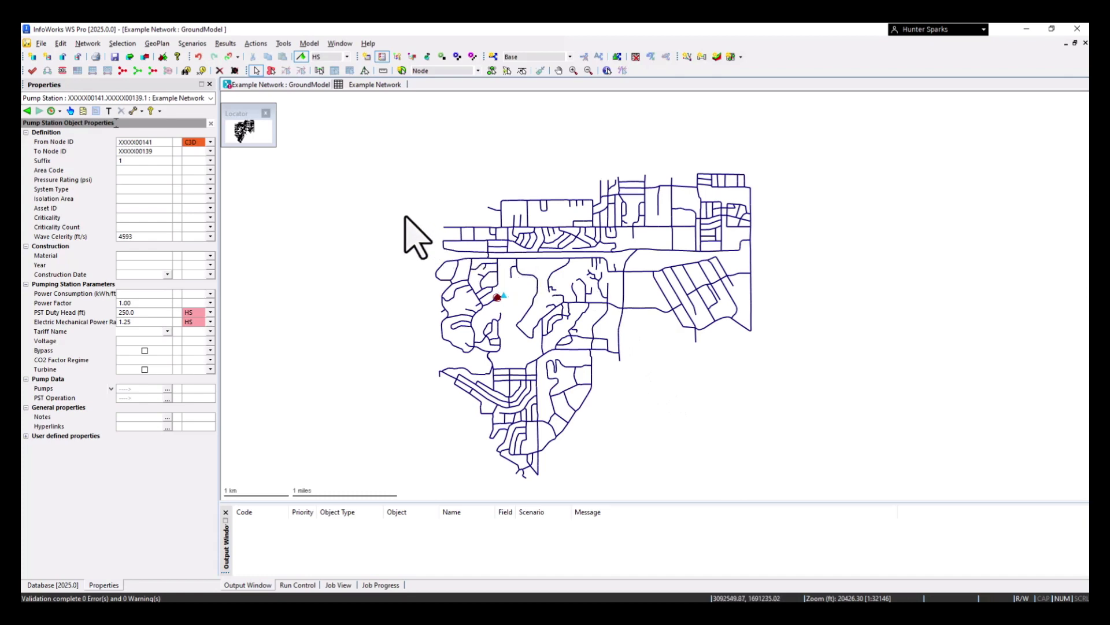
Create an Engineering Validation Group with the default name in the Civil3D Build Water Drop model group
click(70, 586)
scroll(72, 474, down, 3)
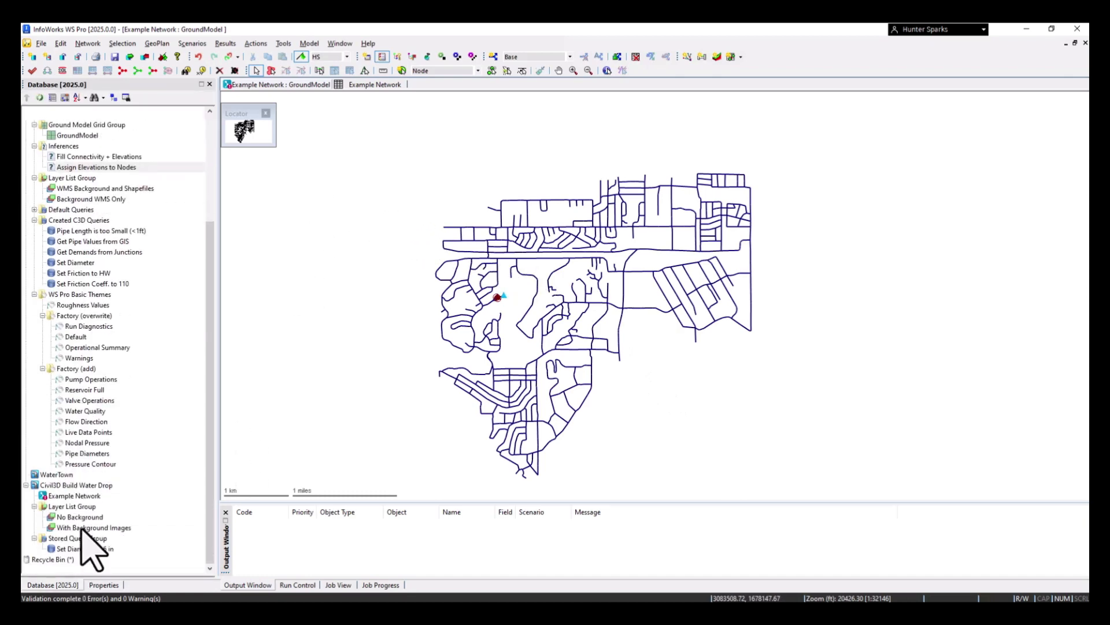
right_click(76, 486)
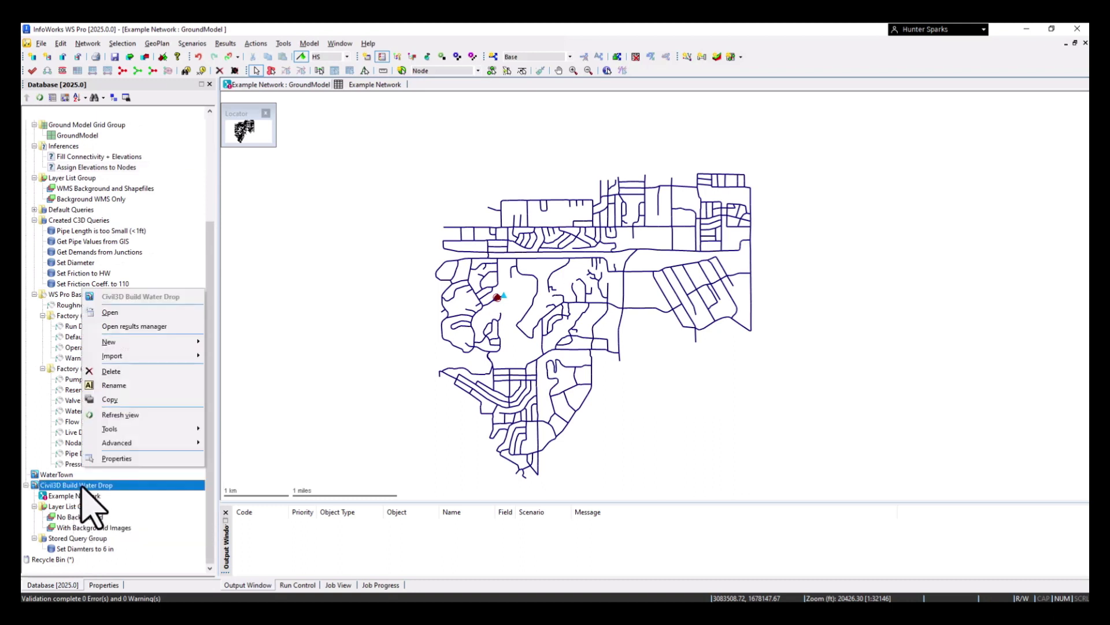
mouse_move(134, 340)
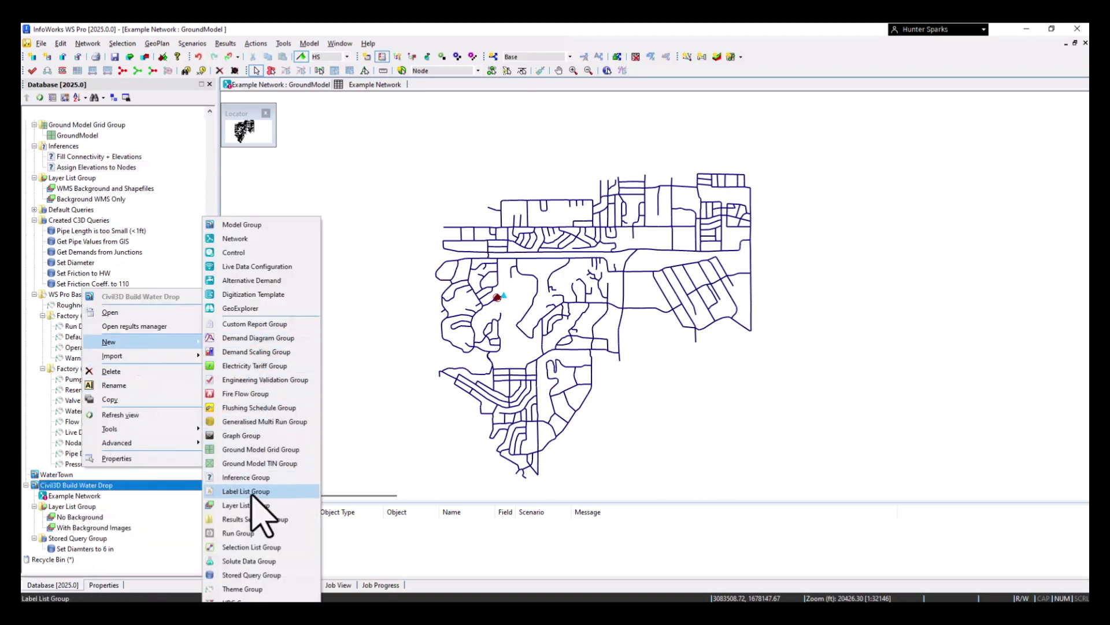
click(265, 381)
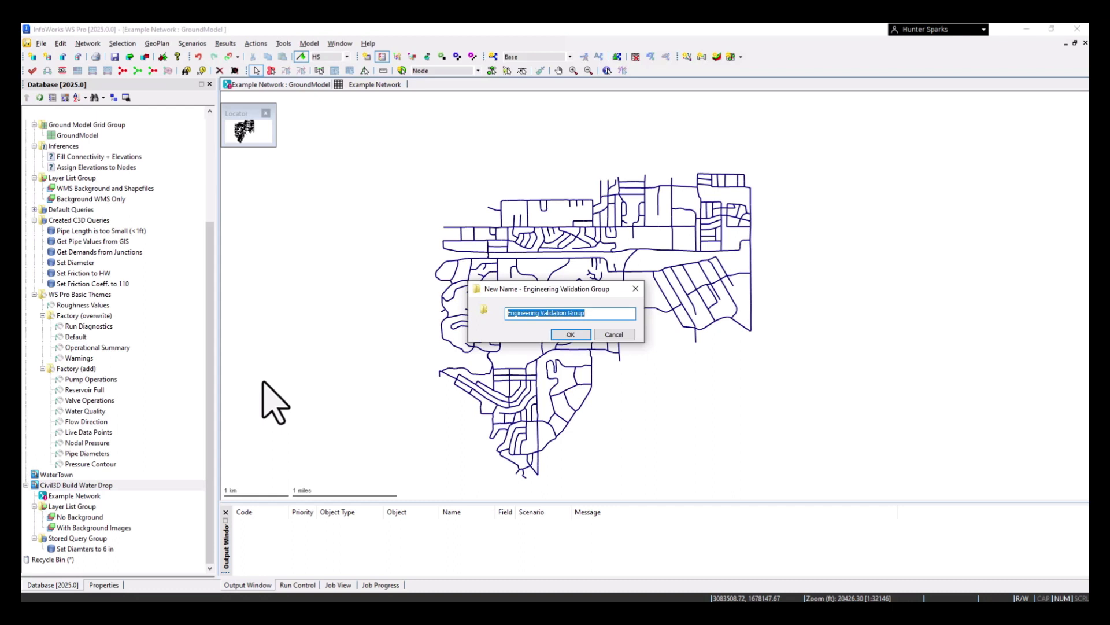
click(570, 334)
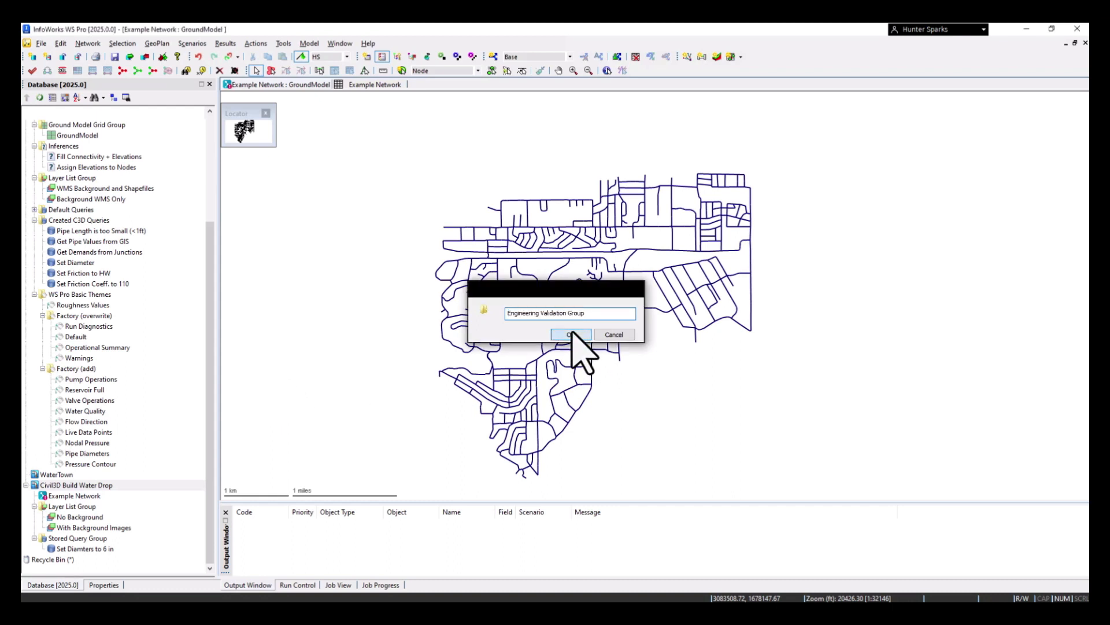
Create an Engineering Validation item with the default name inside the new Engineering Validation Group
right_click(81, 507)
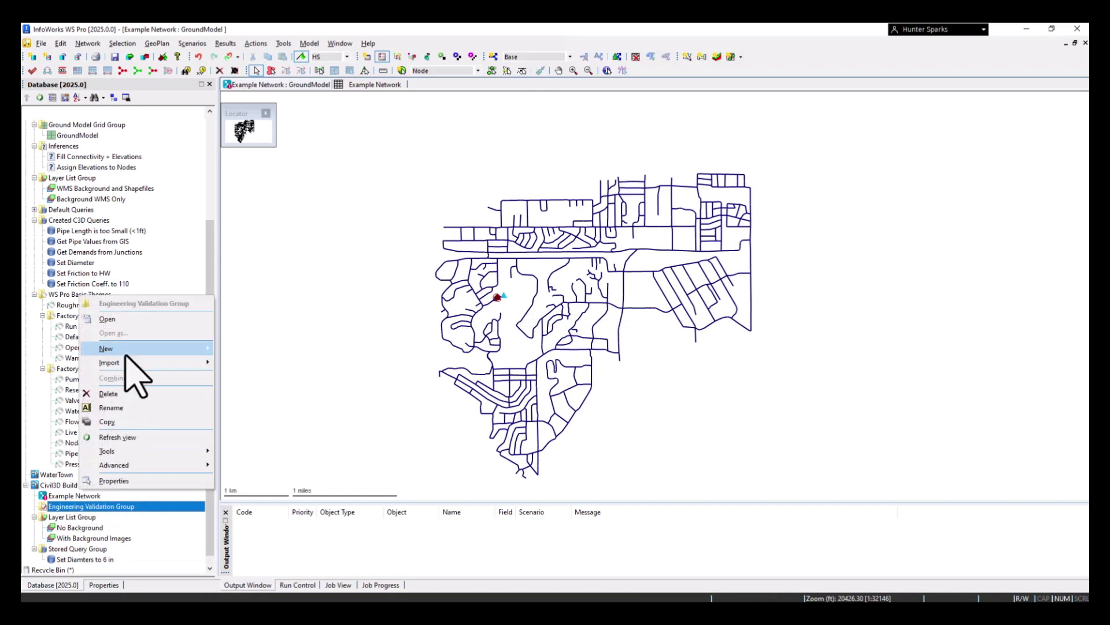
mouse_move(151, 348)
click(277, 363)
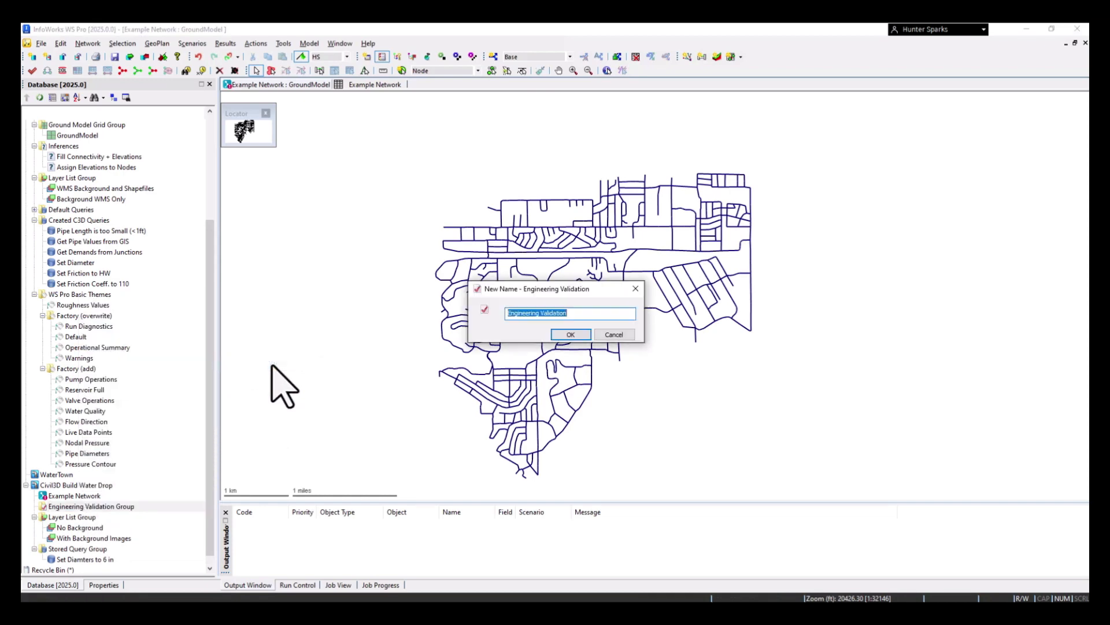
click(573, 336)
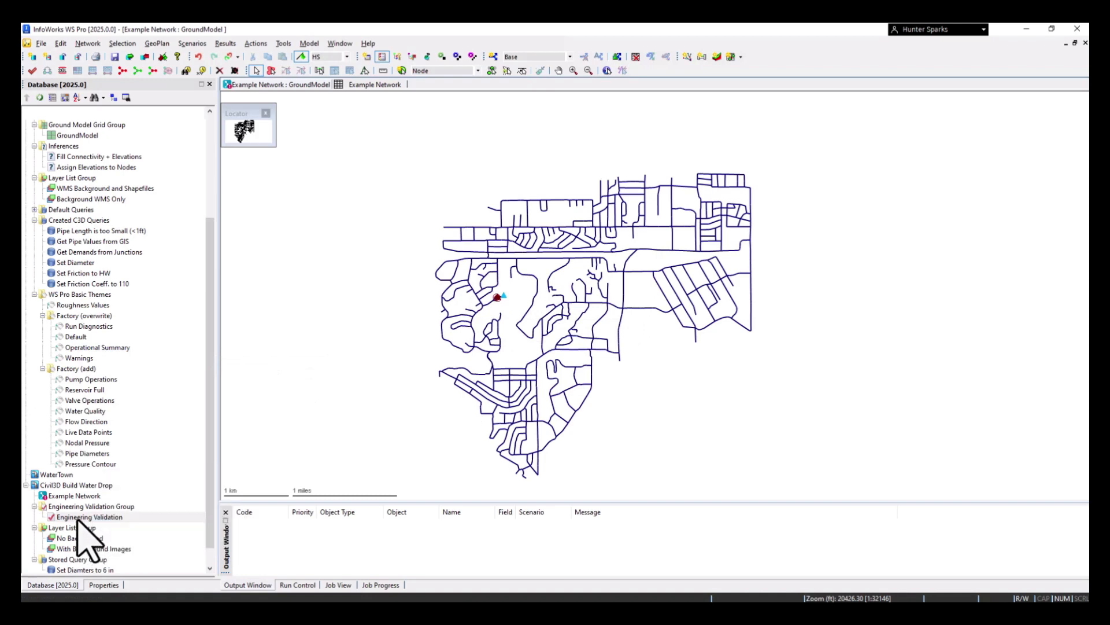
Set the maximum of rule 2001, Node Elevation outside expected range, to 7000 ft AD, then close the validation rules and save the changes
double_click(81, 517)
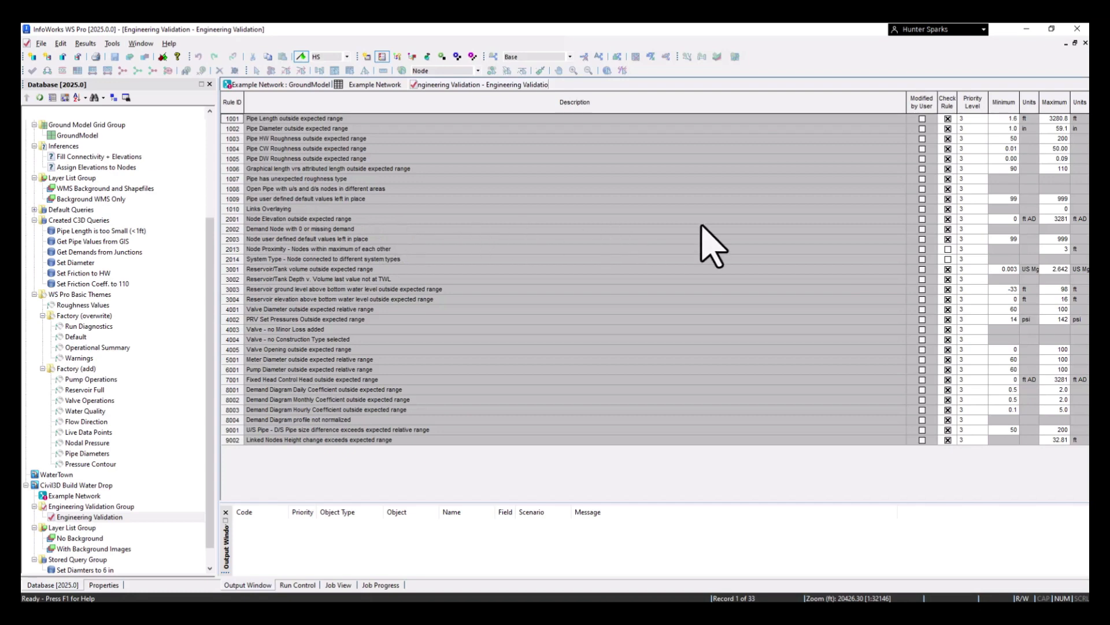
click(1054, 218)
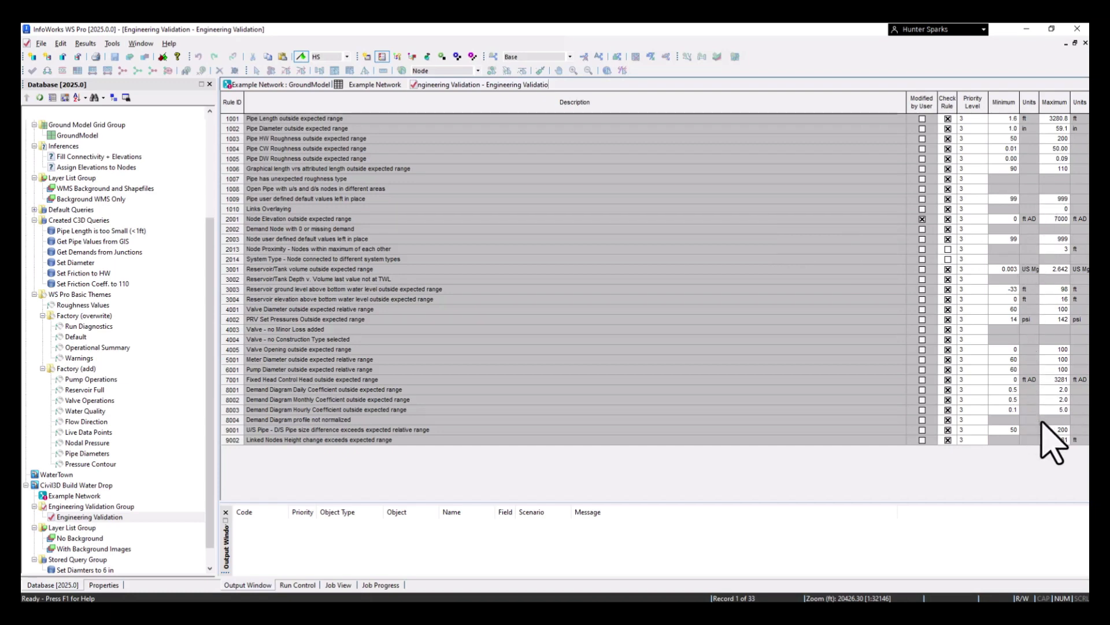
right_click(512, 86)
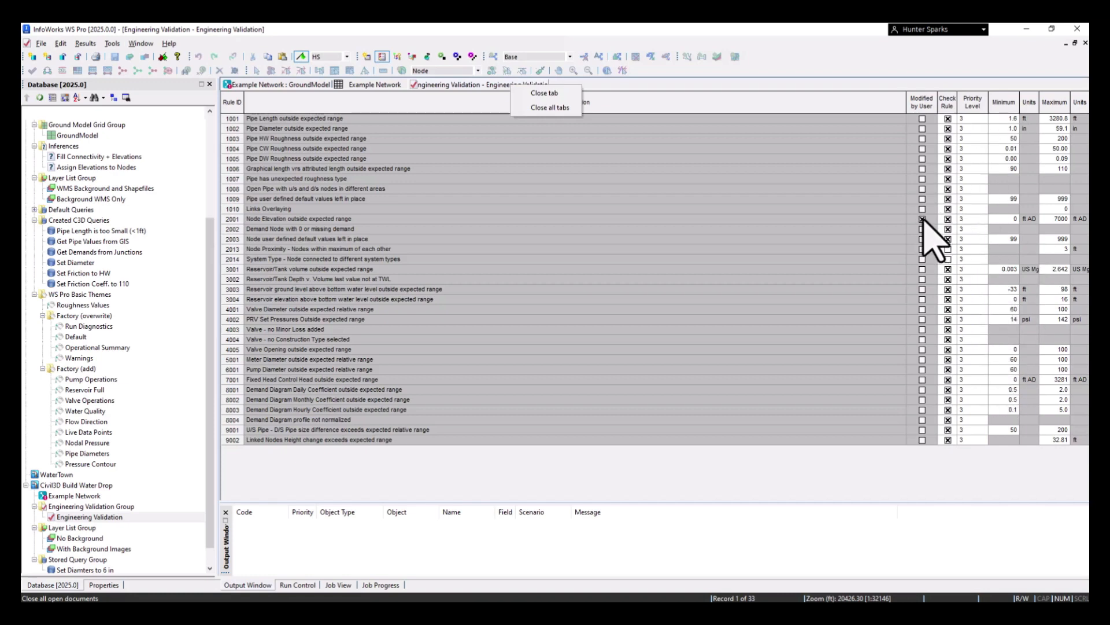
click(563, 108)
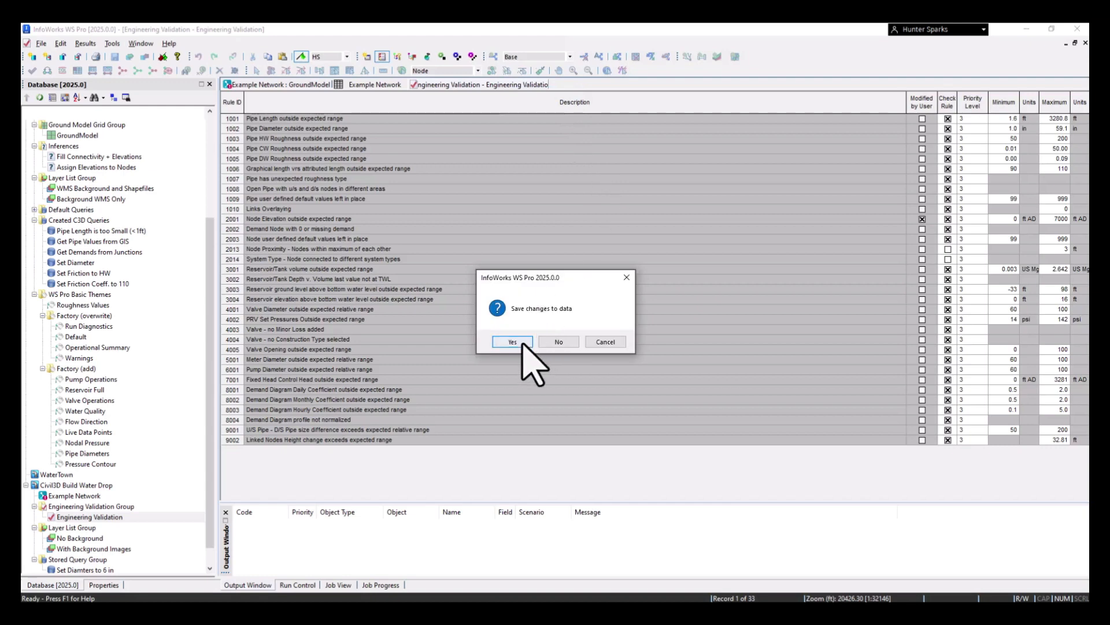
click(521, 341)
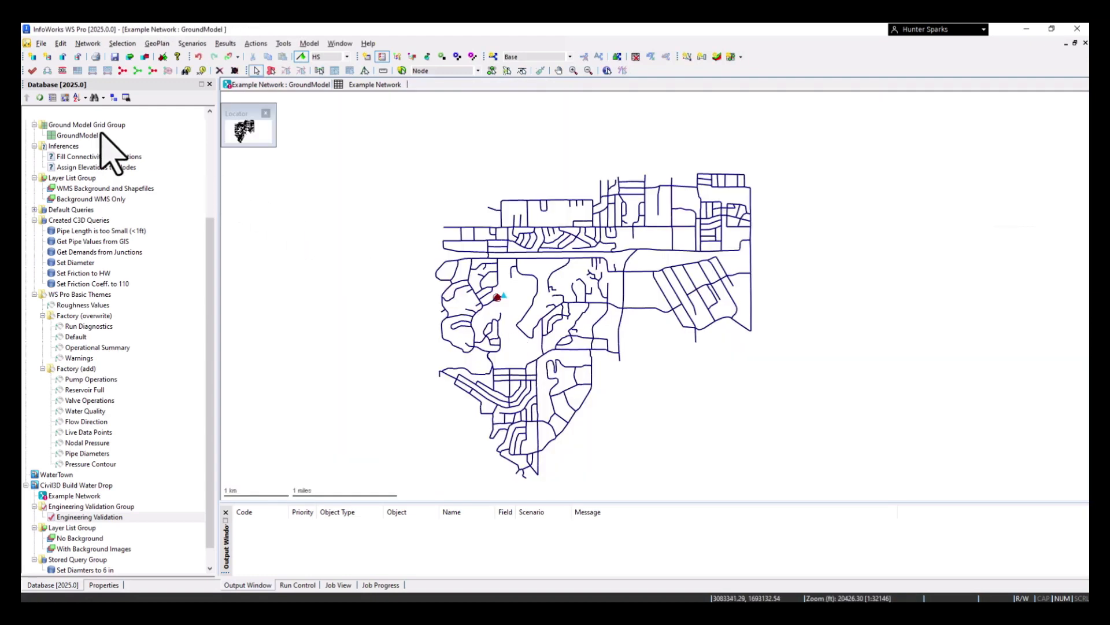
Validate the Base scenario with engineering validation enabled, using the new Engineering Validation item
click(32, 71)
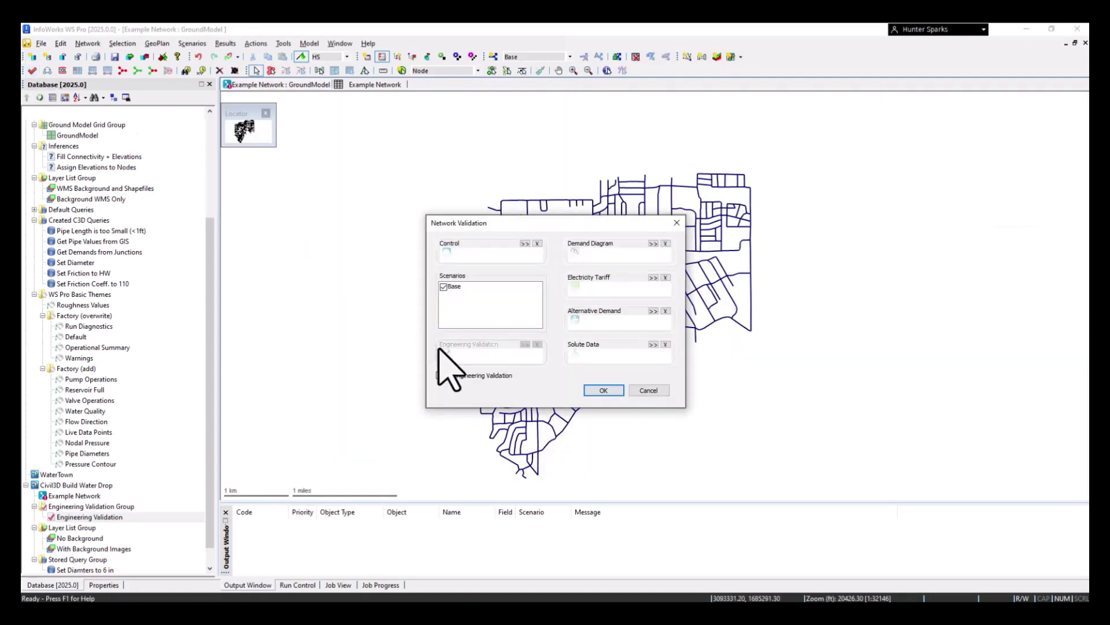
click(441, 376)
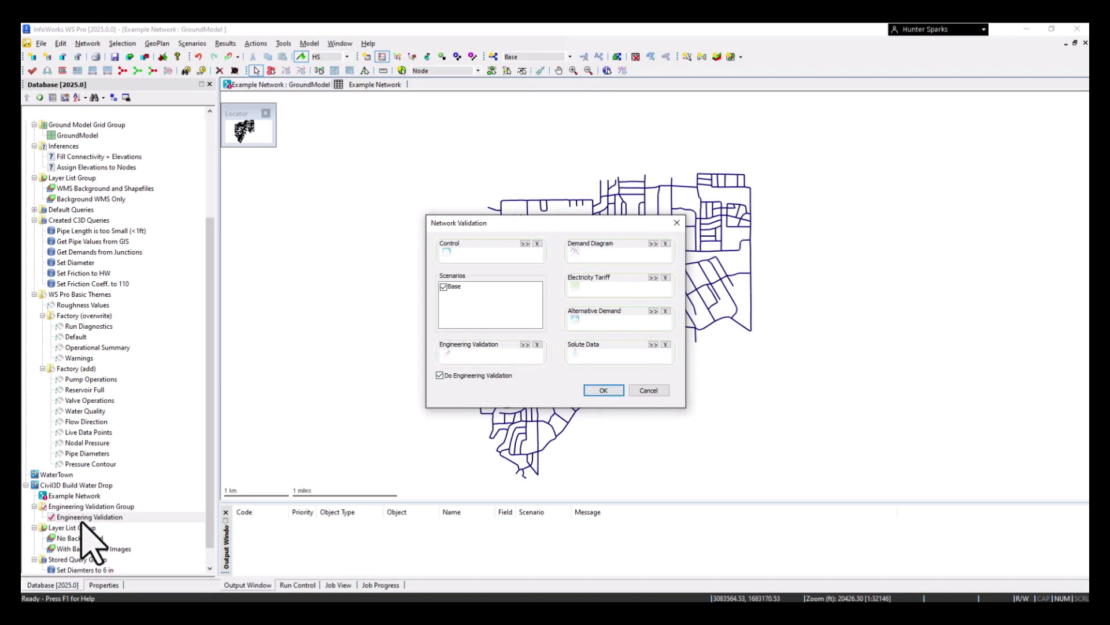
drag(88, 516, 477, 354)
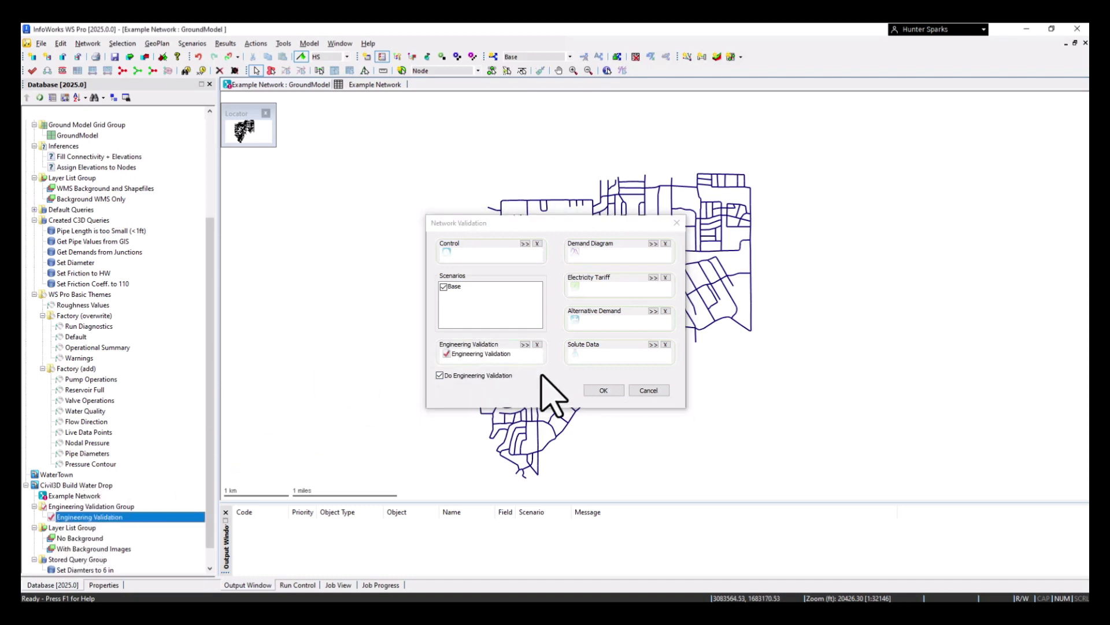
click(599, 395)
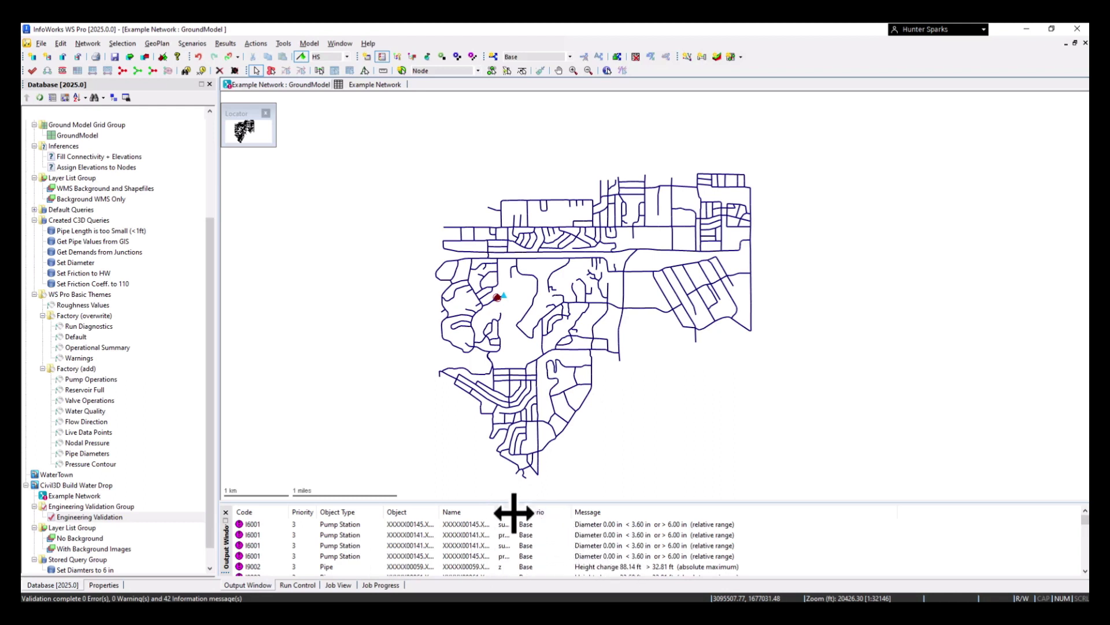
Widen the Field column of the validation results and review the pump station diameter and pipe height change messages
drag(516, 512, 549, 515)
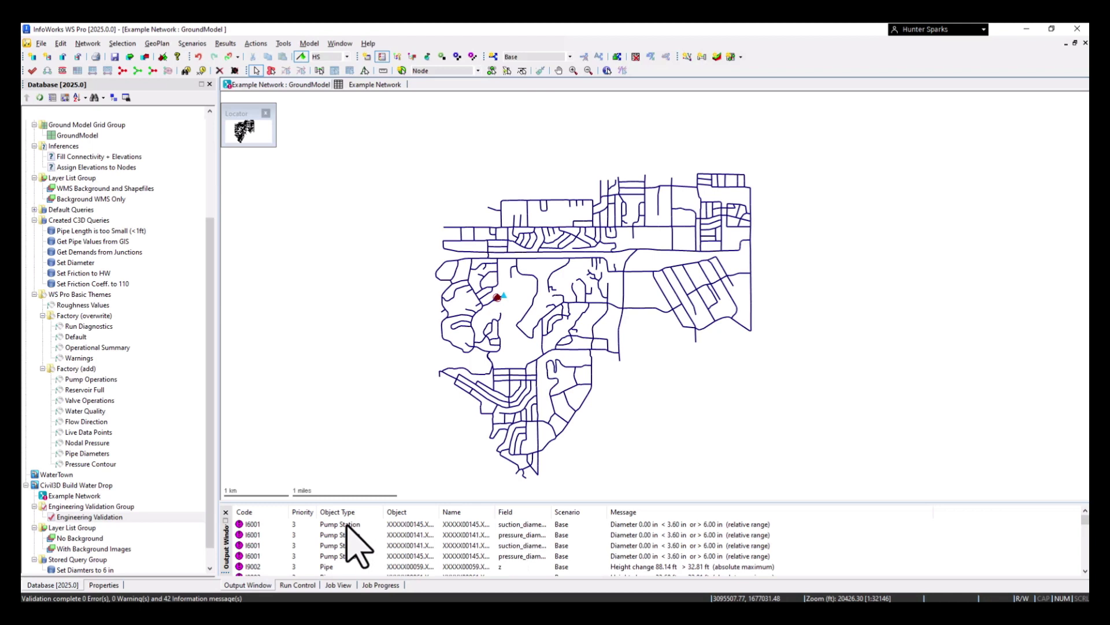
click(250, 525)
scroll(315, 560, down, 2)
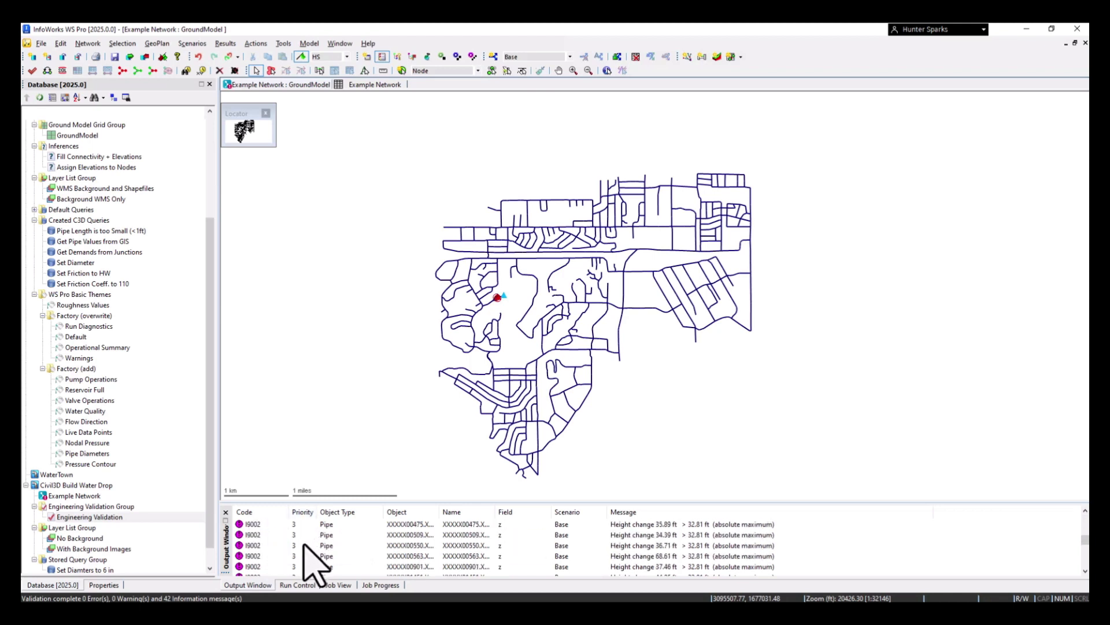
scroll(307, 558, down, 1)
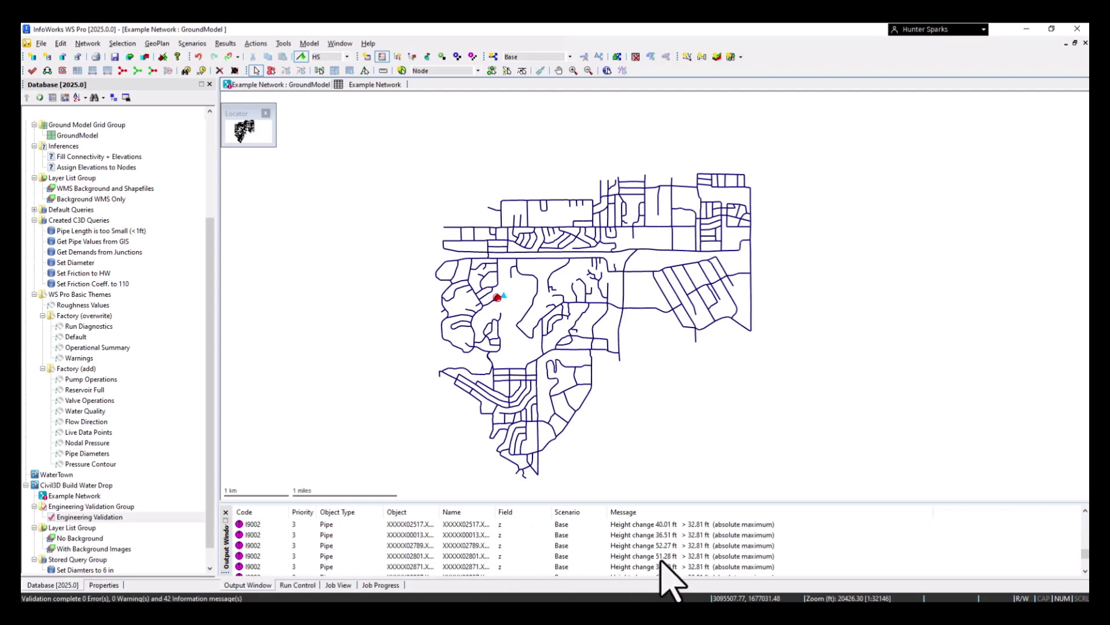
scroll(636, 570, down, 1)
scroll(632, 556, up, 2)
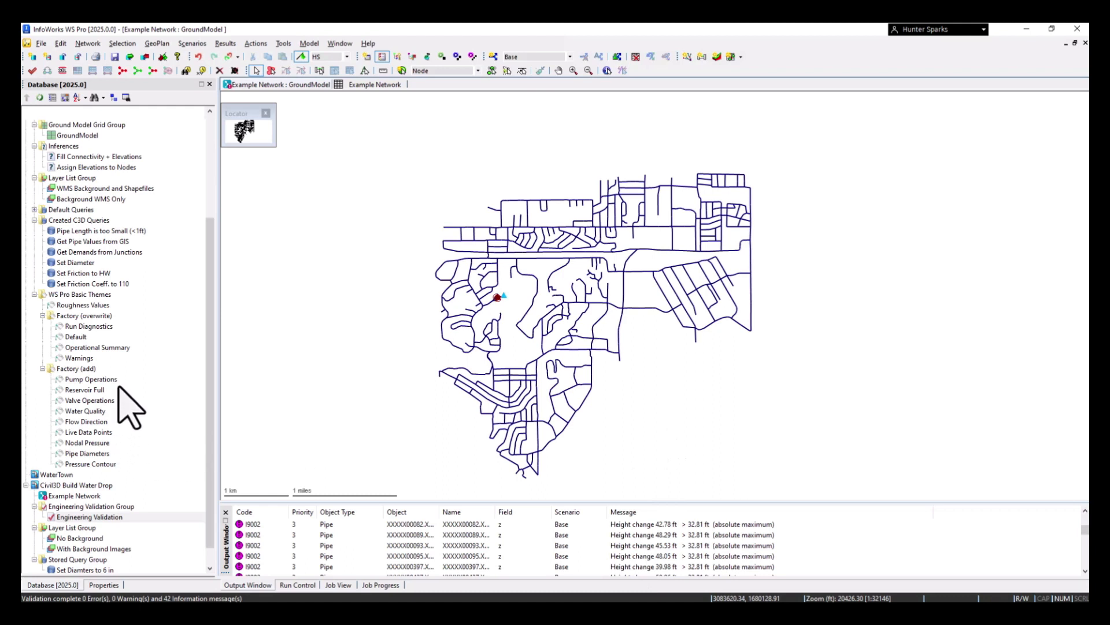
scroll(130, 409, down, 1)
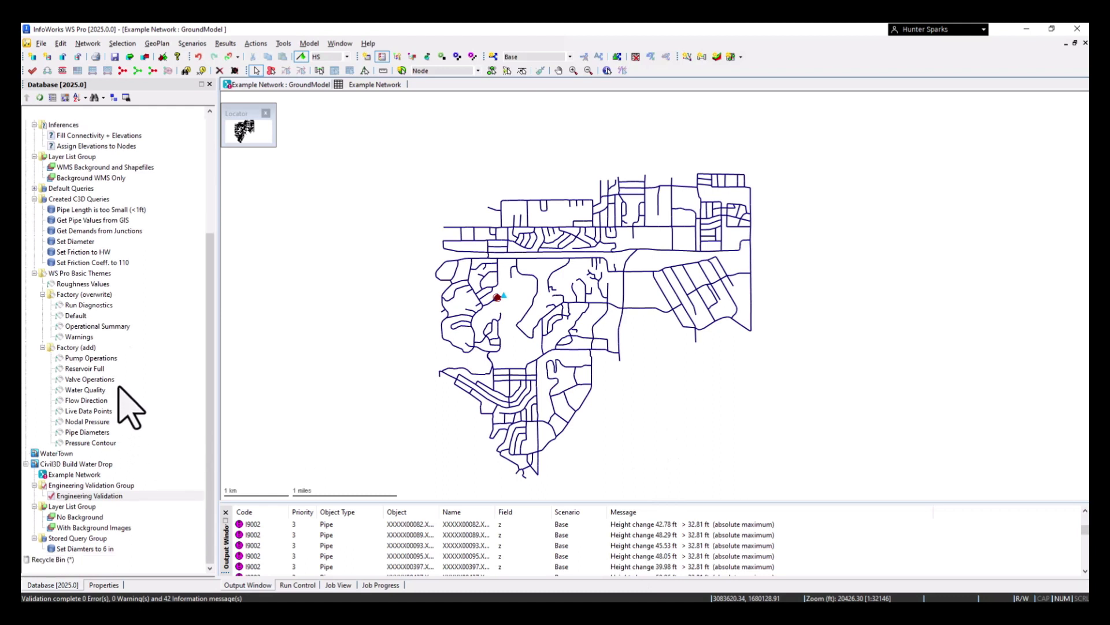
right_click(66, 466)
mouse_move(138, 323)
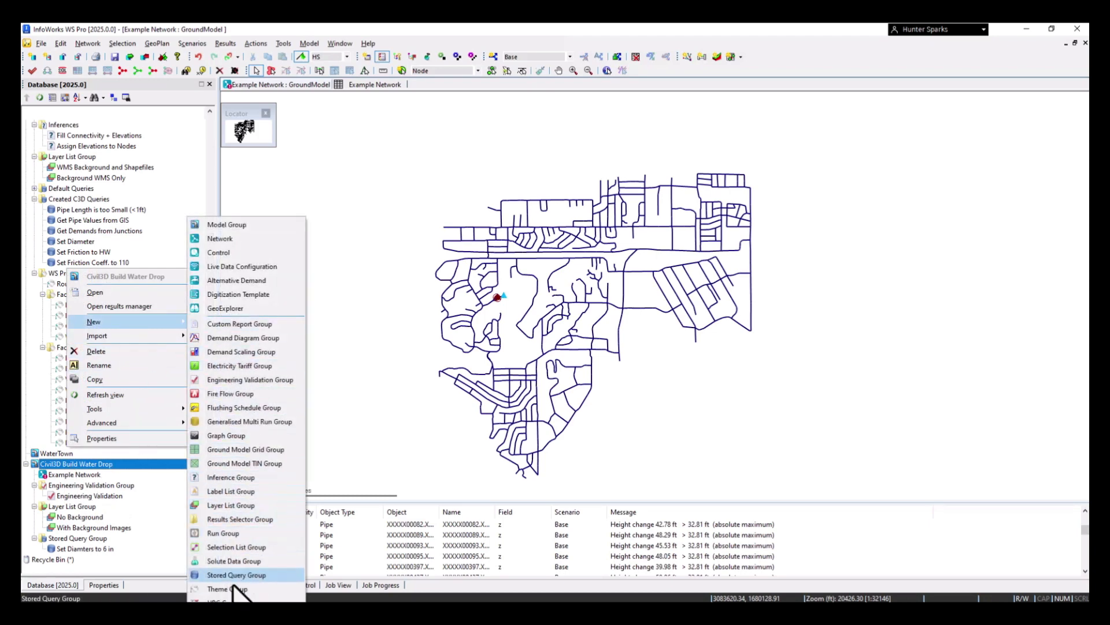
click(78, 241)
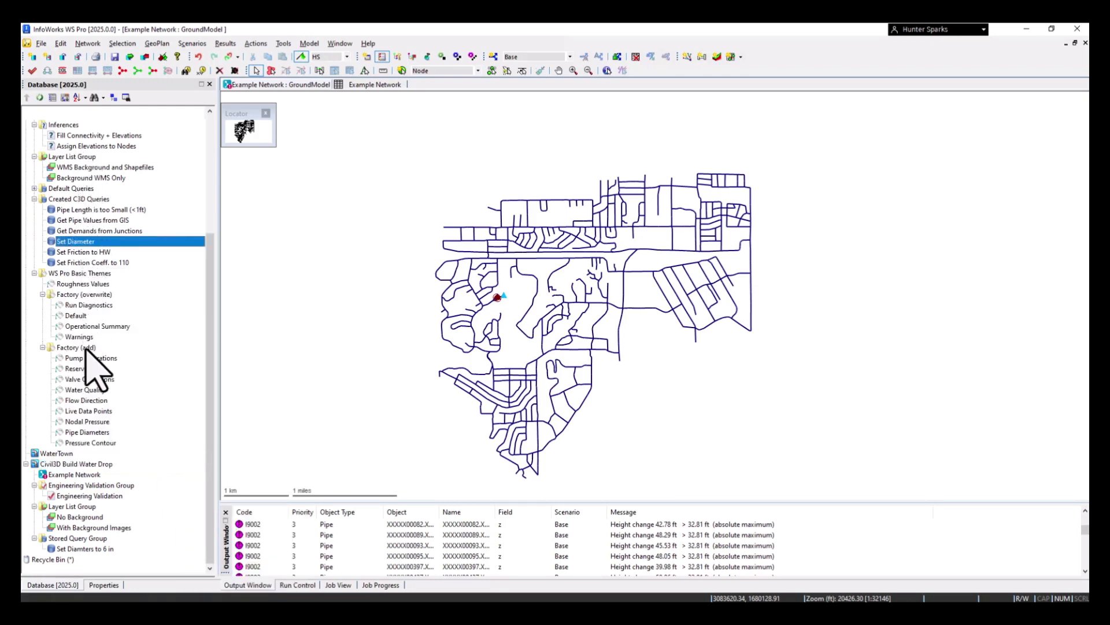
Apply the Pipe Diameters theme to the network map and inspect the pipe labels up close
click(86, 432)
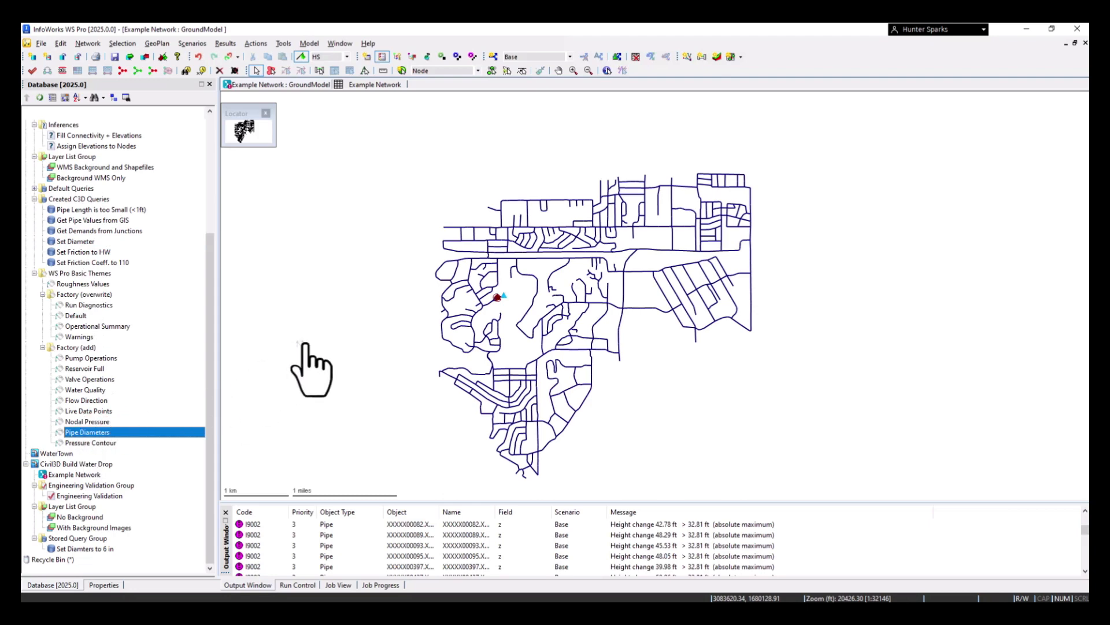
drag(85, 432, 372, 318)
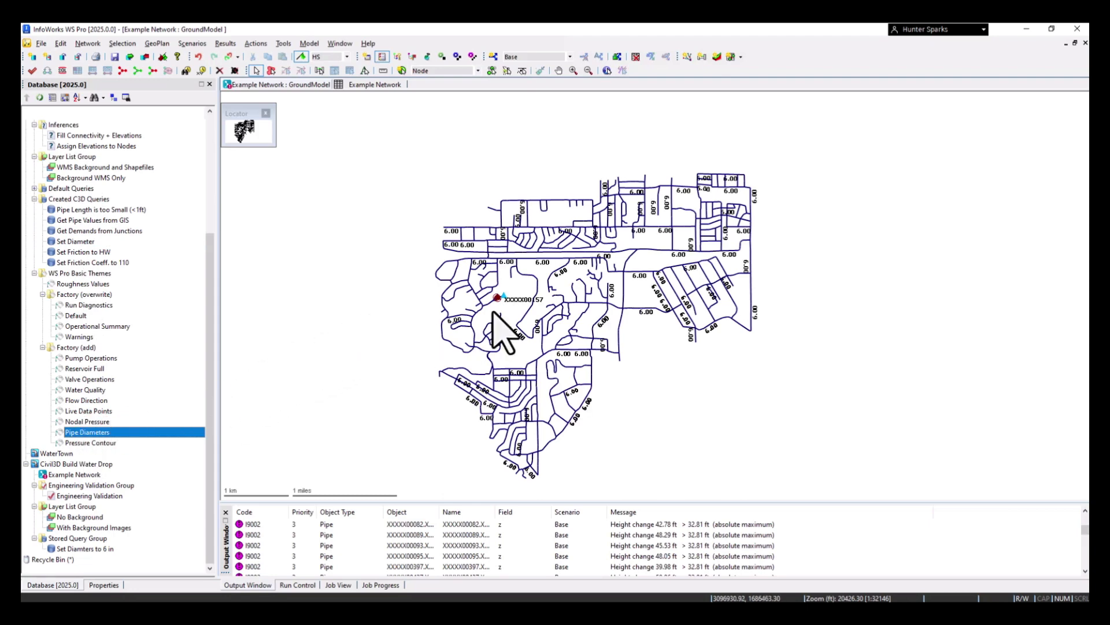
scroll(650, 277, up, 2)
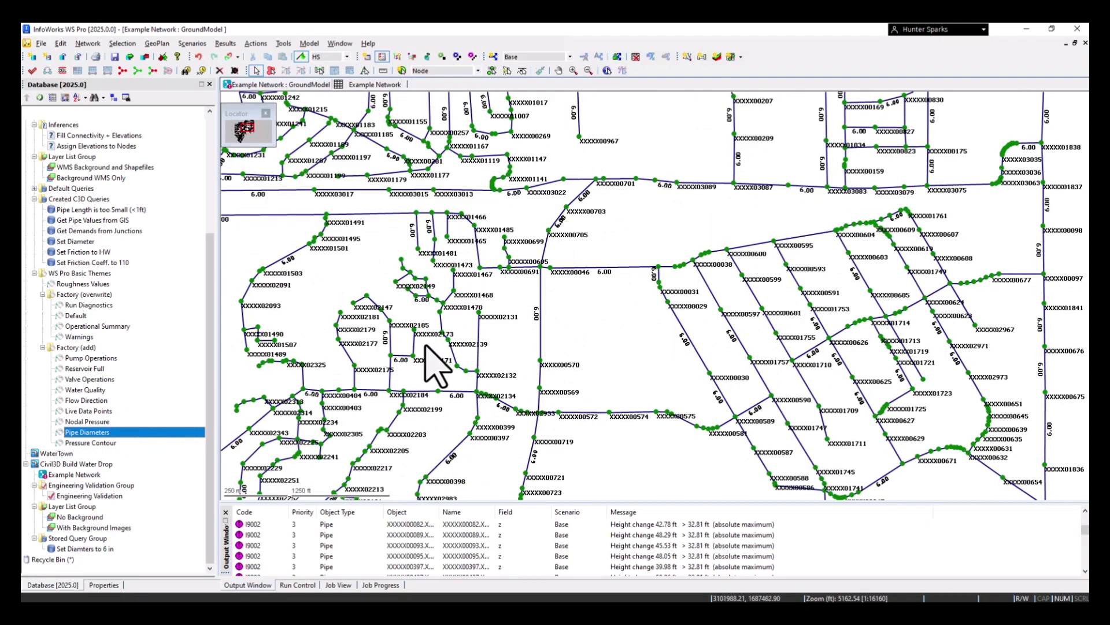